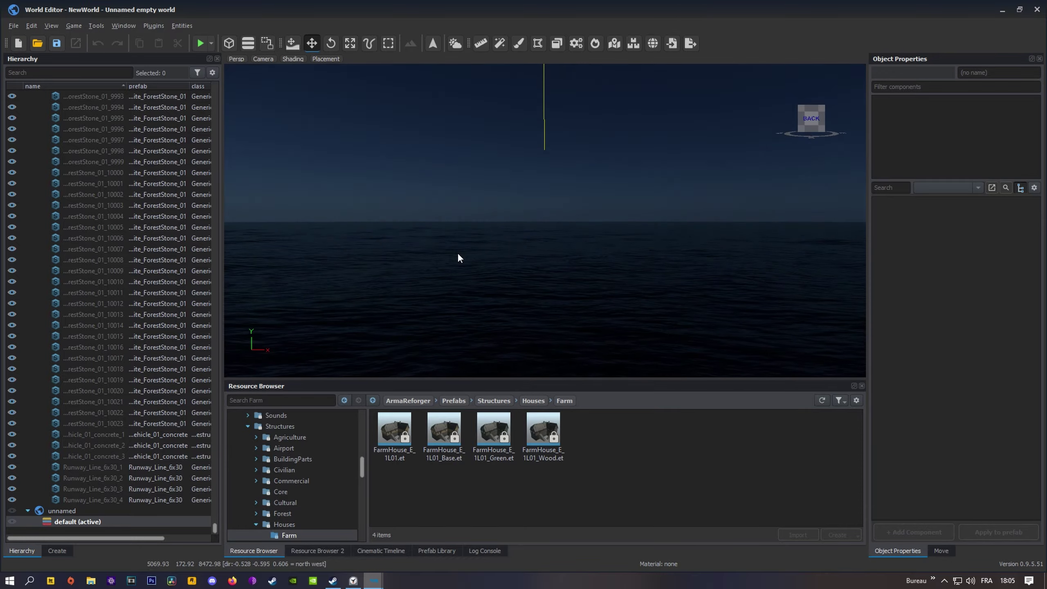
Step: Save the unnamed world in the NewWorld folder under the file name New World
{"action": "mouse_move", "coordinate": [458, 253]}
{"action": "right_mouse_down"}
{"action": "mouse_move", "coordinate": [540, 289]}
{"action": "mouse_move", "coordinate": [458, 258]}
{"action": "right_mouse_up"}
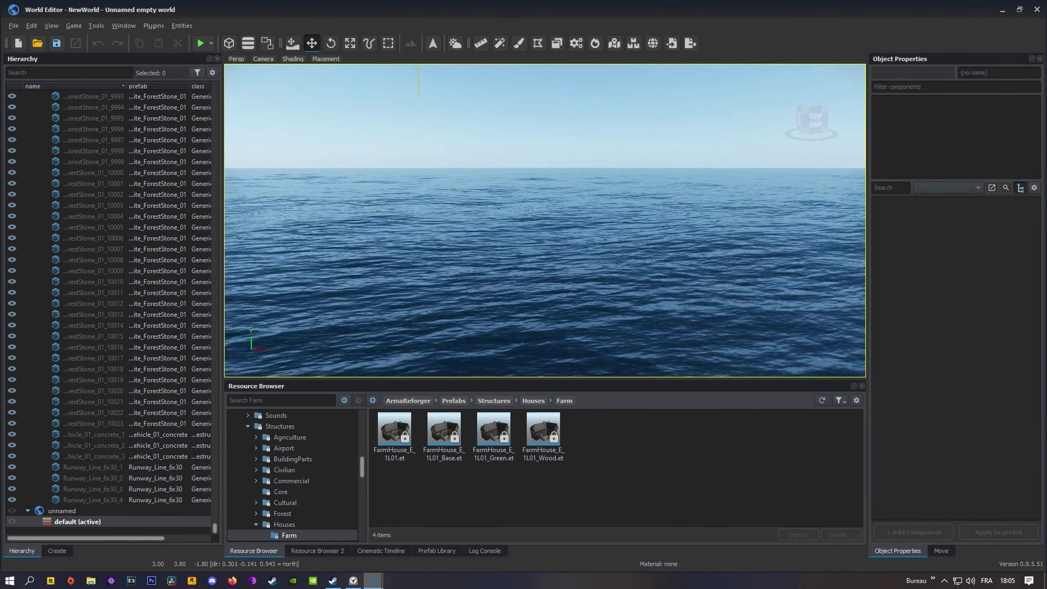
{"action": "left_click", "coordinate": [18, 25]}
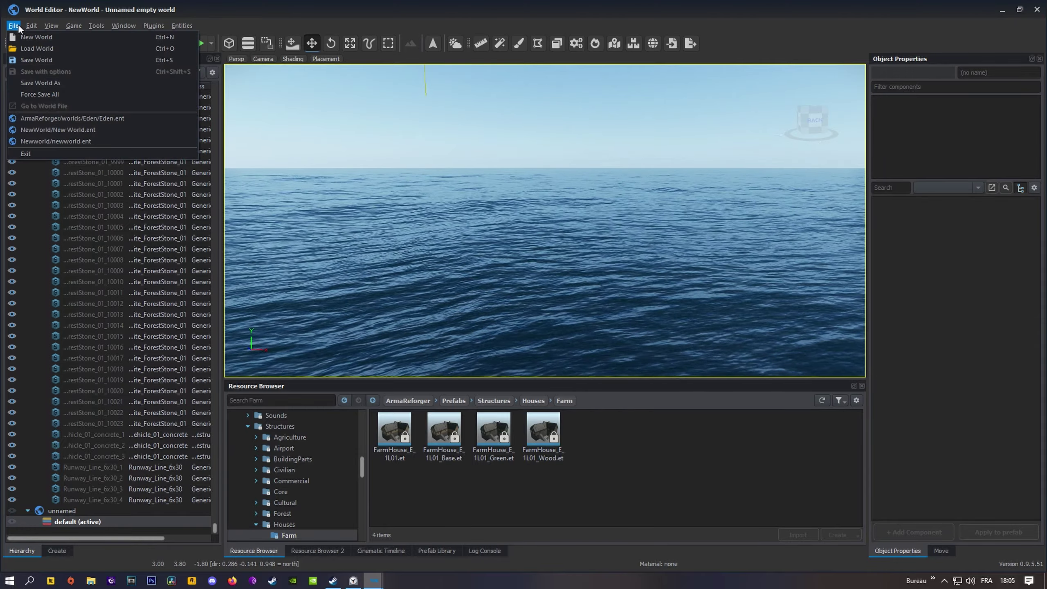
{"action": "left_click", "coordinate": [36, 82]}
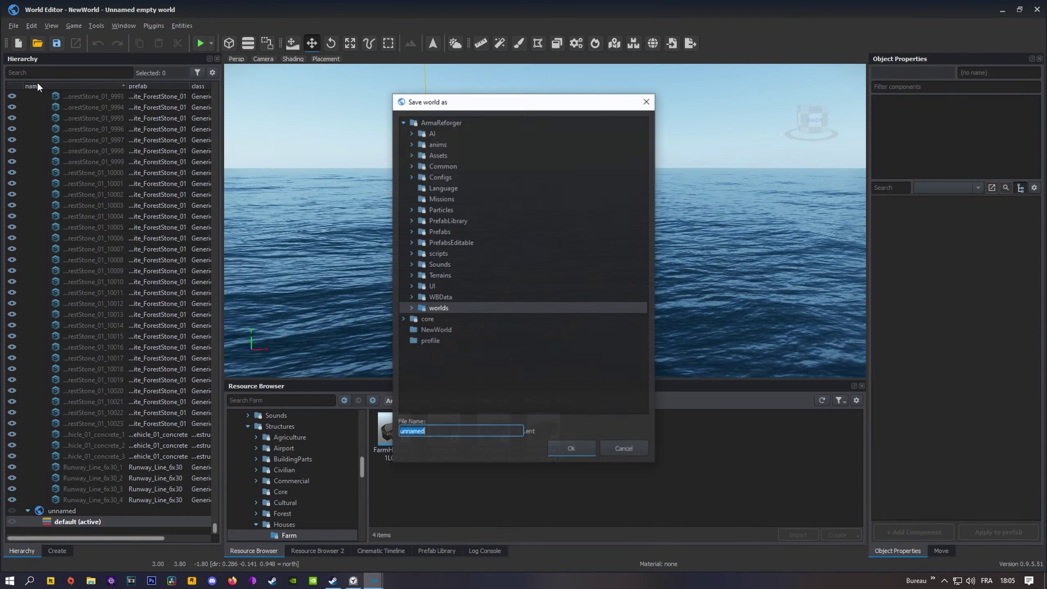
{"action": "left_click", "coordinate": [433, 330]}
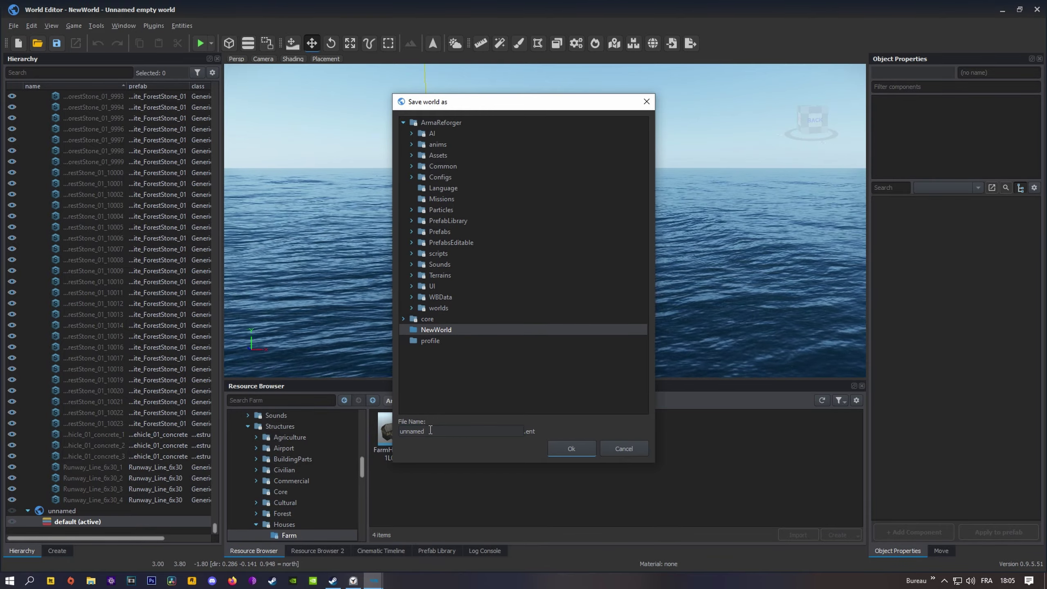
{"action": "left_click_drag", "start_coordinate": [431, 432], "coordinate": [383, 429]}
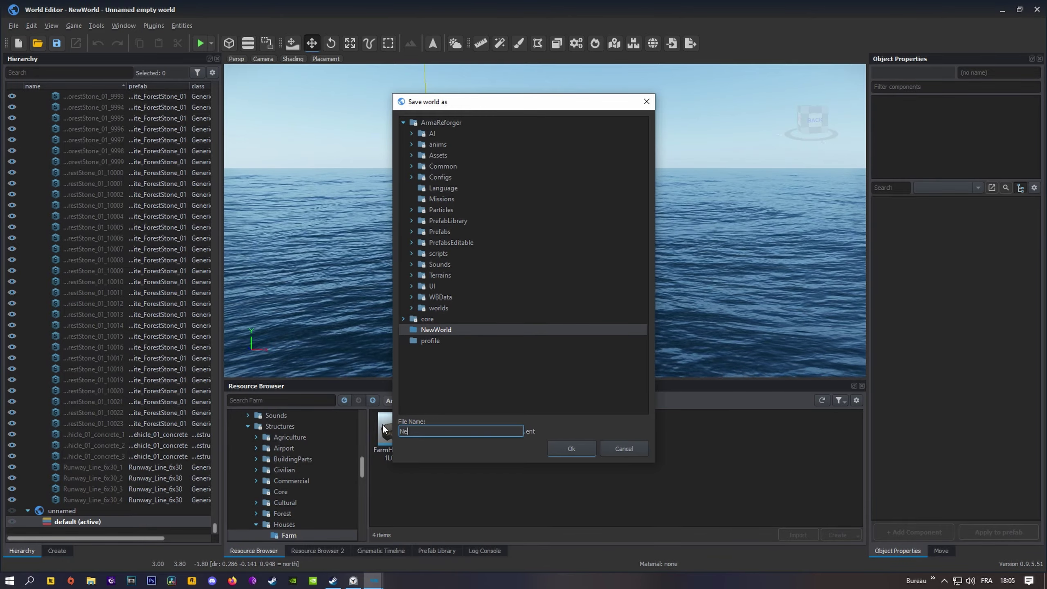
{"action": "type", "text": "New"}
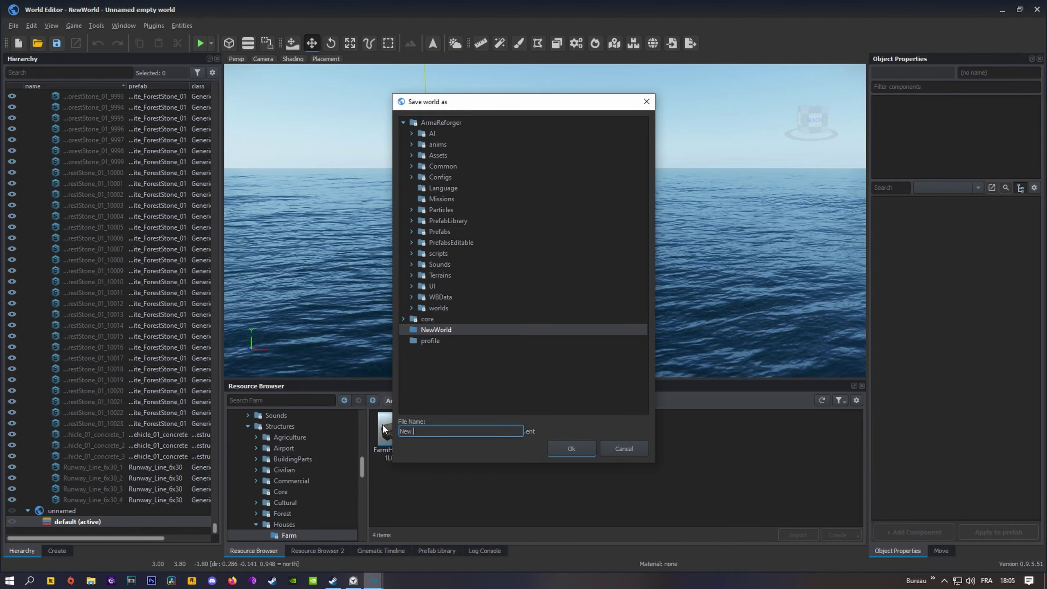
{"action": "type", "text": " World"}
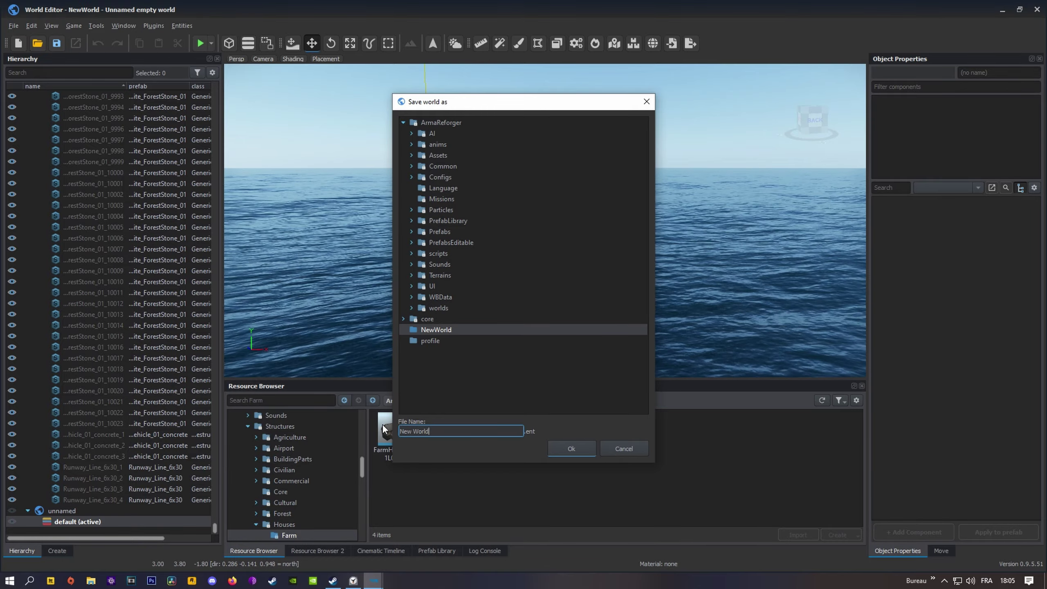
{"action": "left_click", "coordinate": [569, 446]}
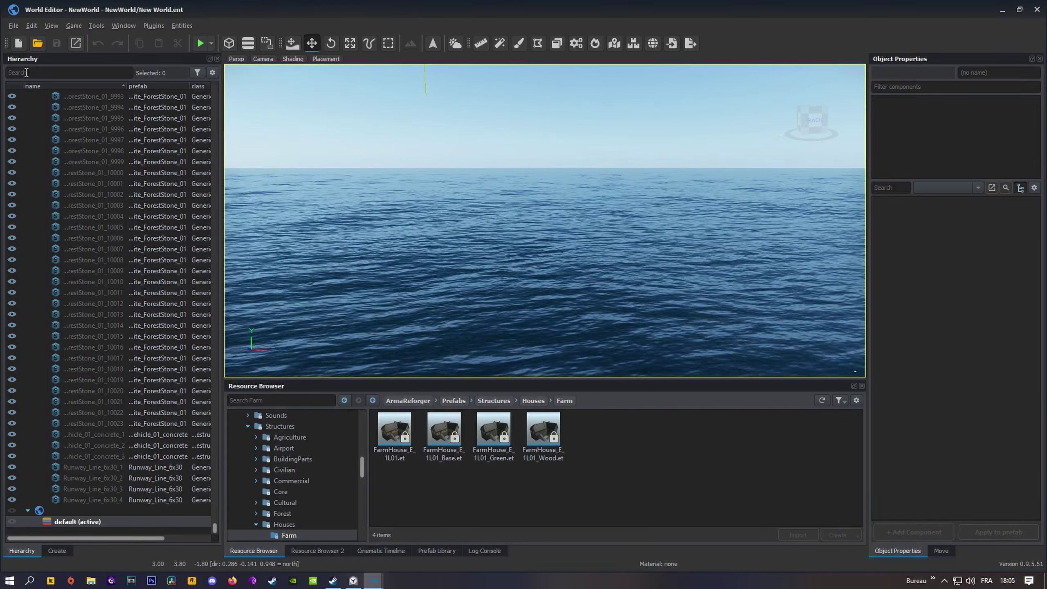
Step: Locate Base_SaintPhillipe in the Eden hierarchy, focus the camera on it and look around
{"action": "left_click_drag", "start_coordinate": [215, 525], "coordinate": [254, 74]}
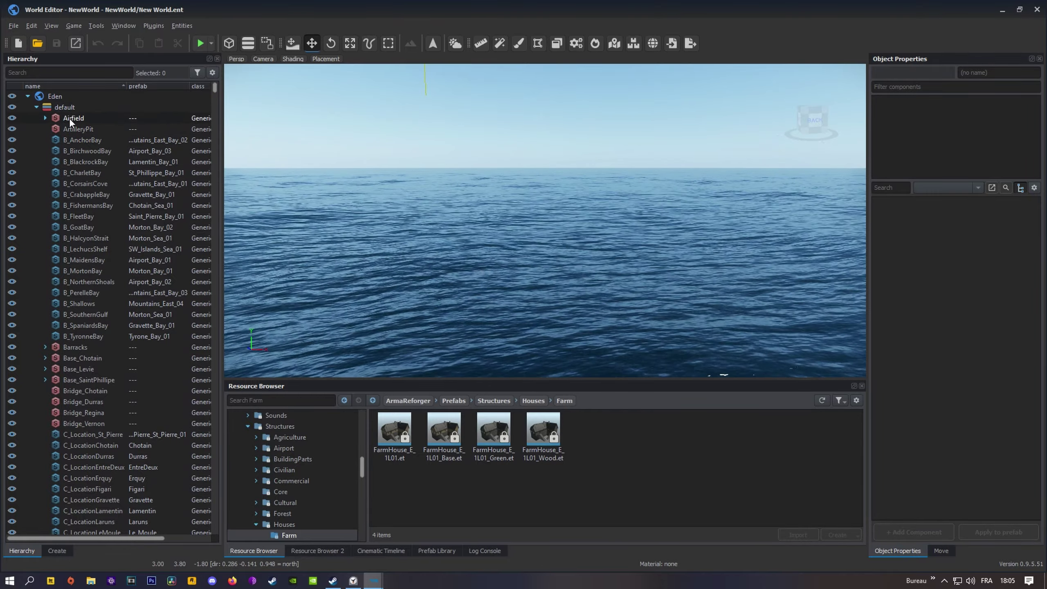
{"action": "left_click", "coordinate": [19, 74]}
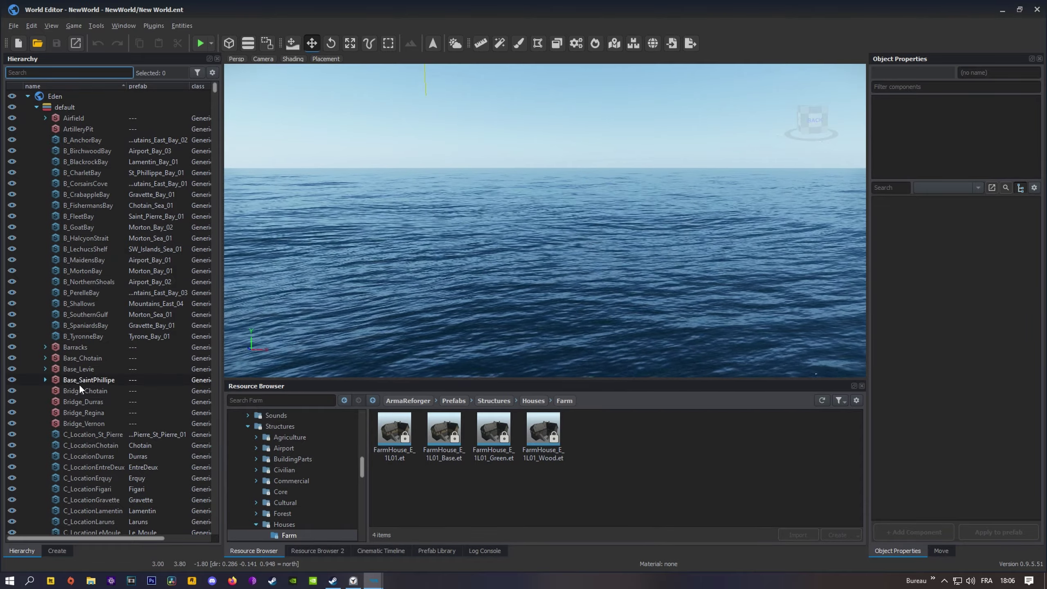
{"action": "left_click", "coordinate": [77, 381]}
{"action": "double_click", "coordinate": [77, 380]}
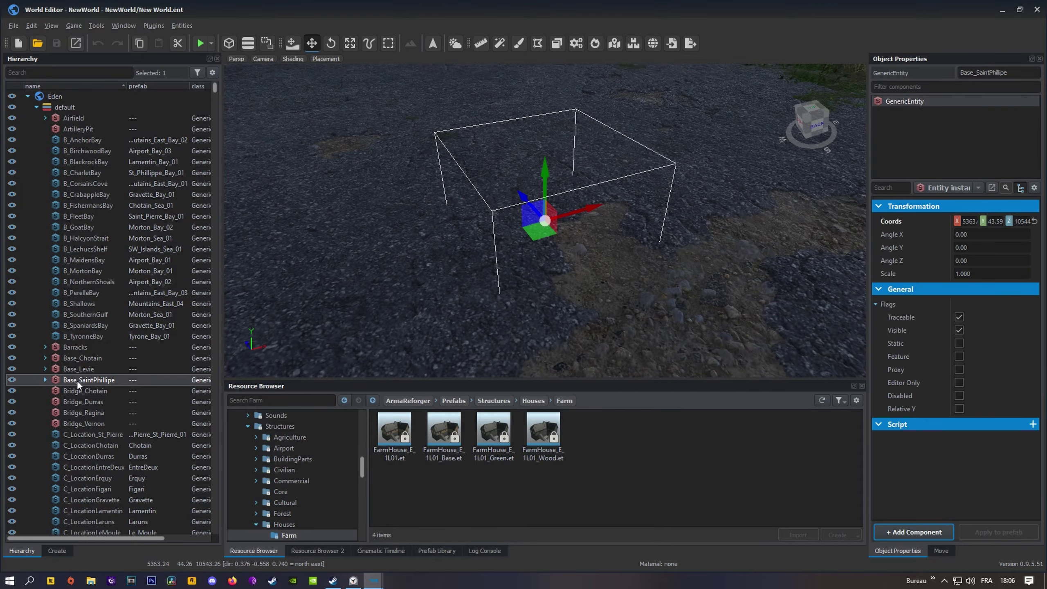
{"action": "right_click_drag", "start_coordinate": [544, 221], "coordinate": [701, 141]}
{"action": "right_click_drag", "start_coordinate": [718, 181], "coordinate": [808, 183]}
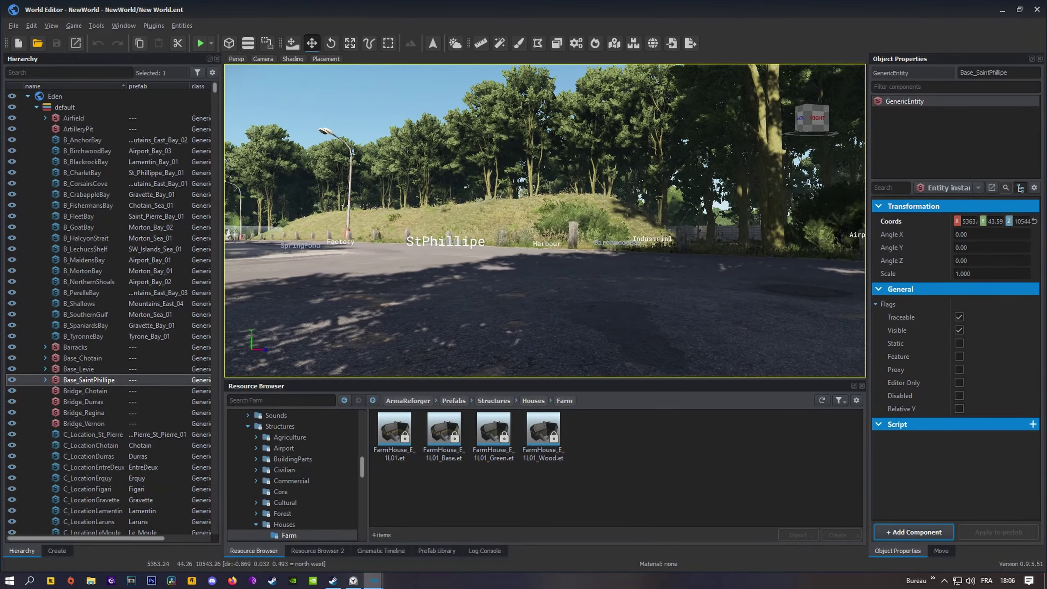
Step: Review the camera movement shortcuts in the Workbench options, close them and return to the World Editor
{"action": "left_click", "coordinate": [1001, 12]}
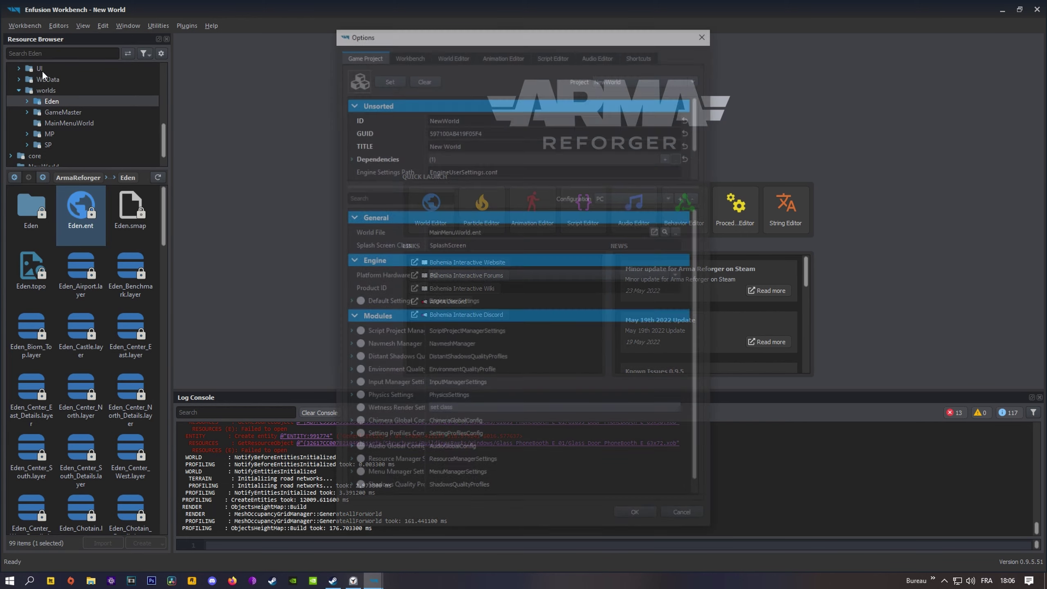
{"action": "left_click", "coordinate": [642, 54]}
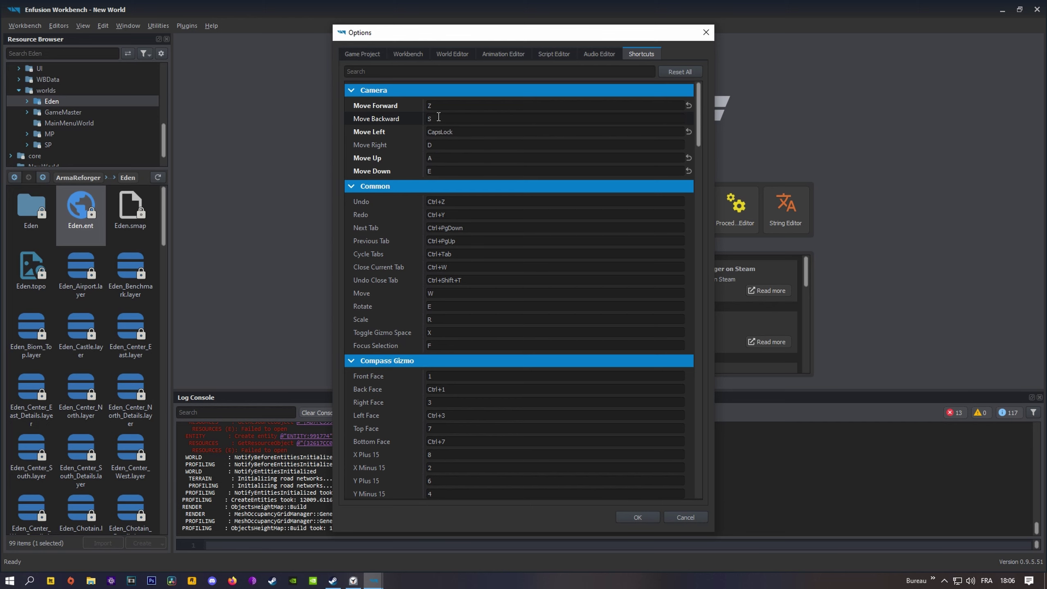
{"action": "left_click", "coordinate": [706, 33]}
{"action": "left_click", "coordinate": [419, 550]}
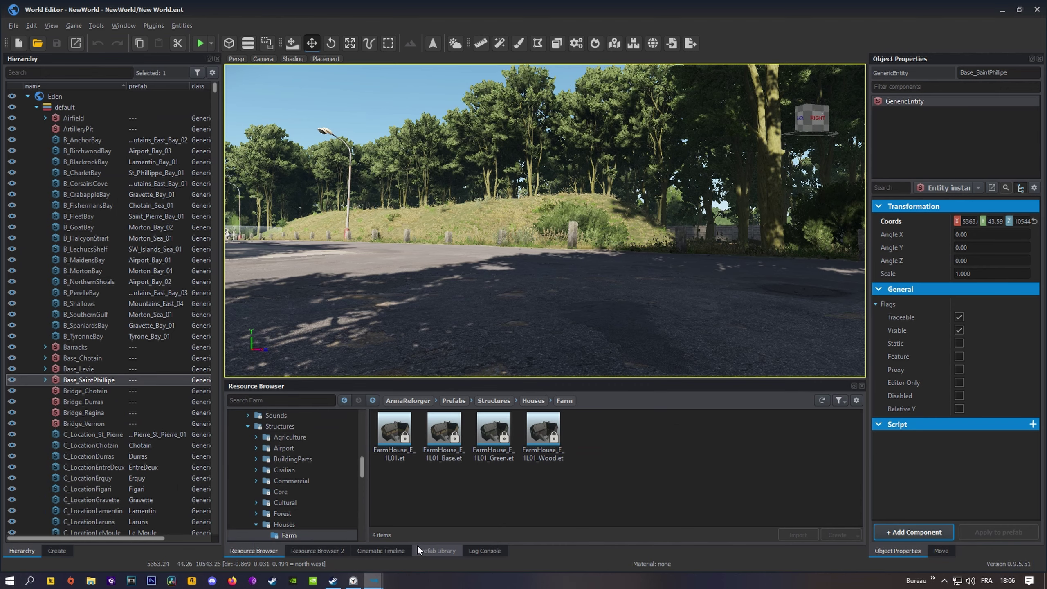
Step: Fly the camera across the fields, woods and villages around St Phillipe to survey the terrain
{"action": "right_click_drag", "start_coordinate": [542, 355], "coordinate": [429, 353]}
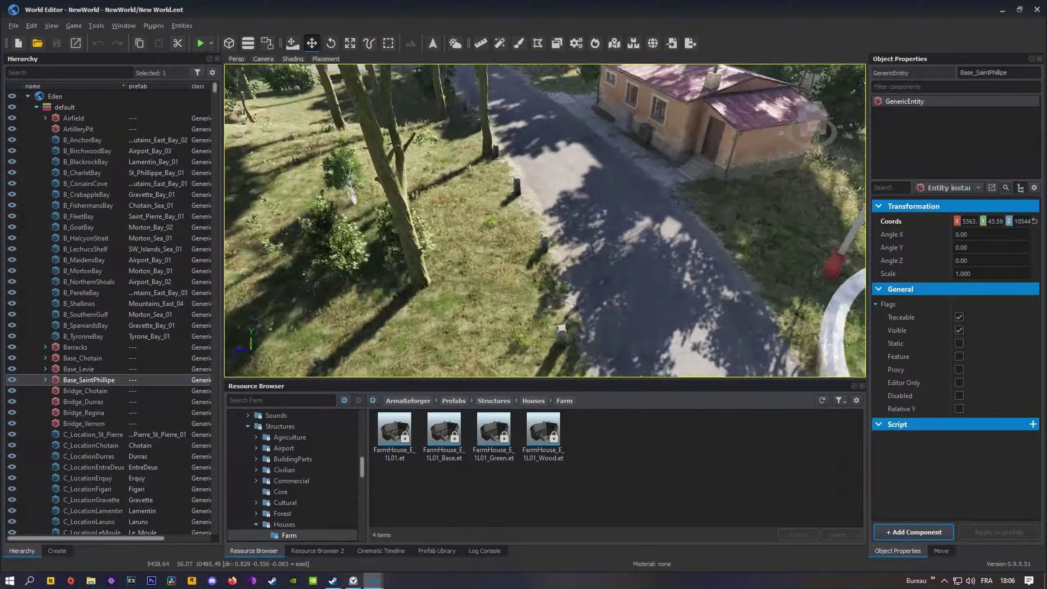
{"action": "key", "text": "w"}
{"action": "right_click_drag", "start_coordinate": [545, 220], "coordinate": [651, 243]}
{"action": "key", "text": "w"}
{"action": "key", "text": "w"}
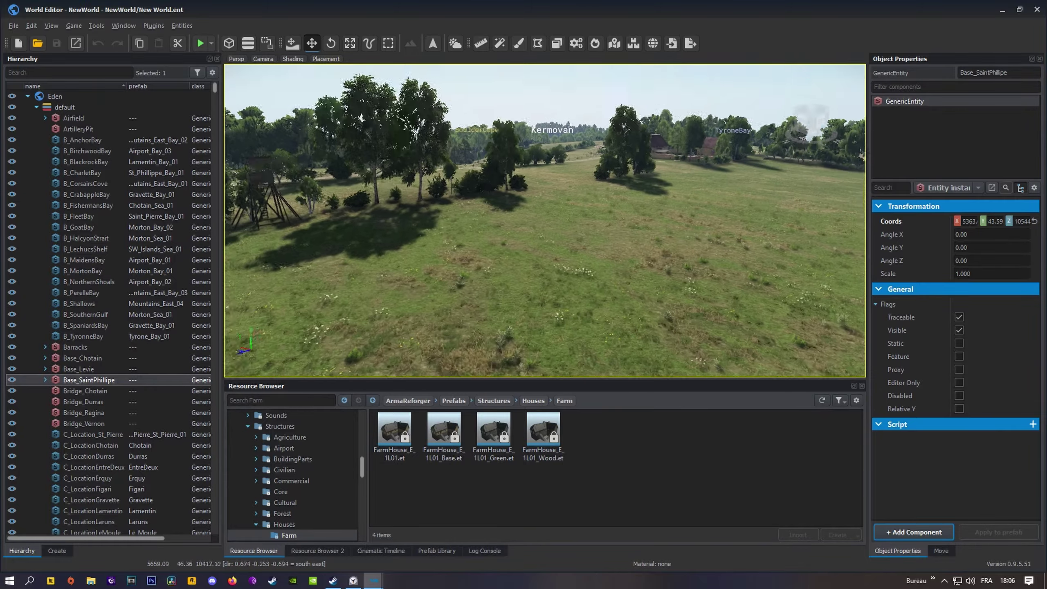
{"action": "right_click_drag", "start_coordinate": [570, 239], "coordinate": [611, 231]}
{"action": "key", "text": "w"}
{"action": "key", "text": "w"}
{"action": "right_click_drag", "start_coordinate": [545, 220], "coordinate": [570, 195]}
{"action": "key", "text": "w"}
{"action": "right_click_drag", "start_coordinate": [592, 243], "coordinate": [633, 247]}
{"action": "key", "text": "w"}
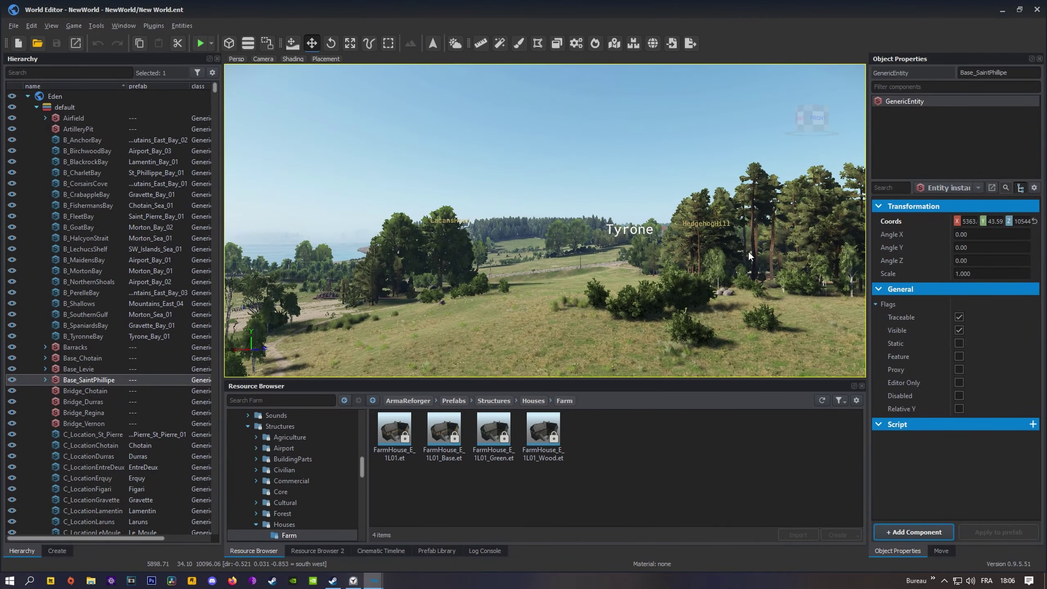
{"action": "mouse_move", "coordinate": [729, 283]}
{"action": "right_mouse_down"}
{"action": "mouse_move", "coordinate": [644, 284]}
{"action": "mouse_move", "coordinate": [713, 284]}
{"action": "right_mouse_up"}
{"action": "key", "text": "q"}
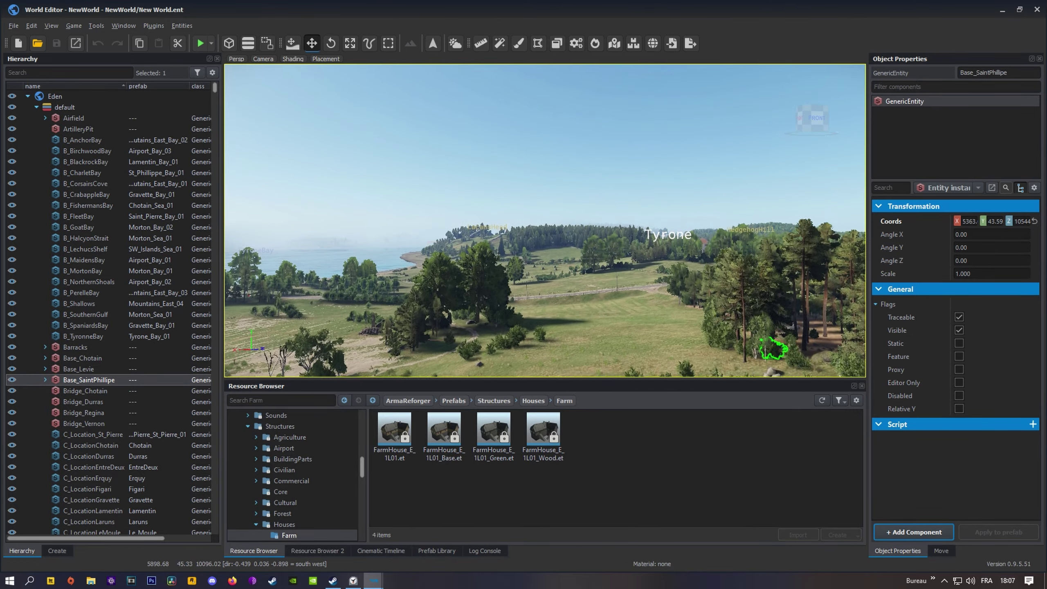
{"action": "key", "text": "w"}
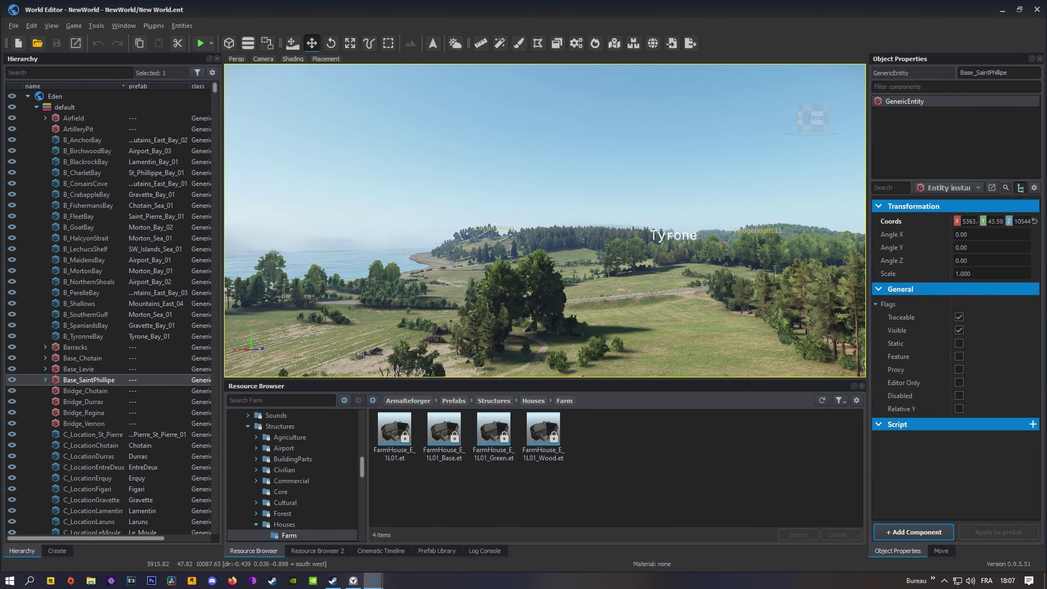
{"action": "right_click_drag", "start_coordinate": [829, 354], "coordinate": [861, 373]}
{"action": "key", "text": "w"}
{"action": "right_click_drag", "start_coordinate": [544, 220], "coordinate": [736, 205]}
{"action": "key", "text": "w"}
{"action": "key", "text": "w"}
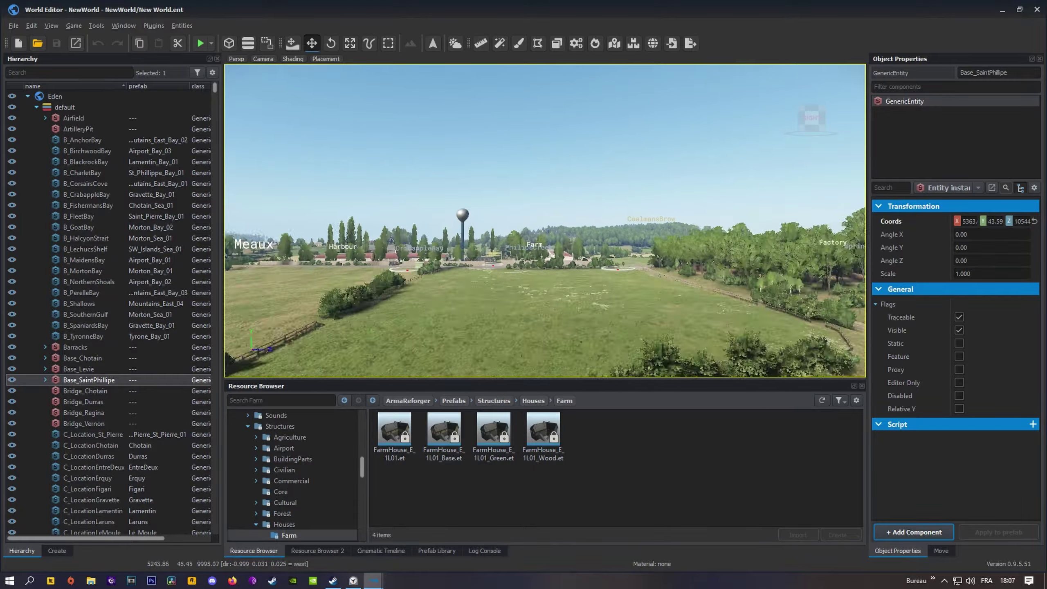
{"action": "right_click_drag", "start_coordinate": [545, 220], "coordinate": [529, 264]}
{"action": "key", "text": "w"}
{"action": "right_click_drag", "start_coordinate": [726, 348], "coordinate": [726, 347]}
{"action": "key", "text": "w"}
{"action": "right_click_drag", "start_coordinate": [544, 220], "coordinate": [700, 181]}
{"action": "key", "text": "w"}
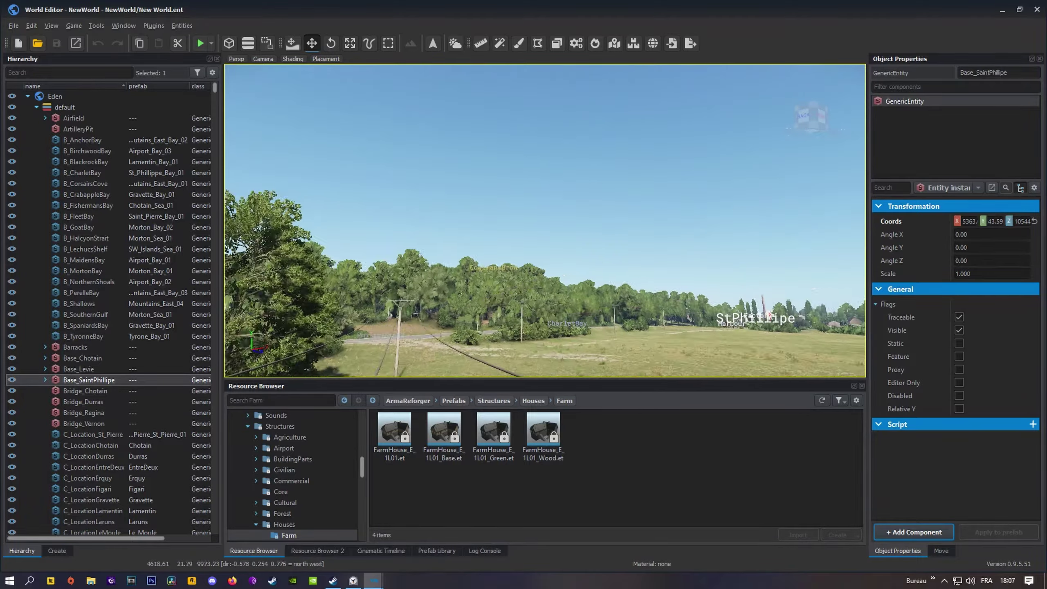
{"action": "right_click_drag", "start_coordinate": [738, 341], "coordinate": [758, 340]}
{"action": "key", "text": "w"}
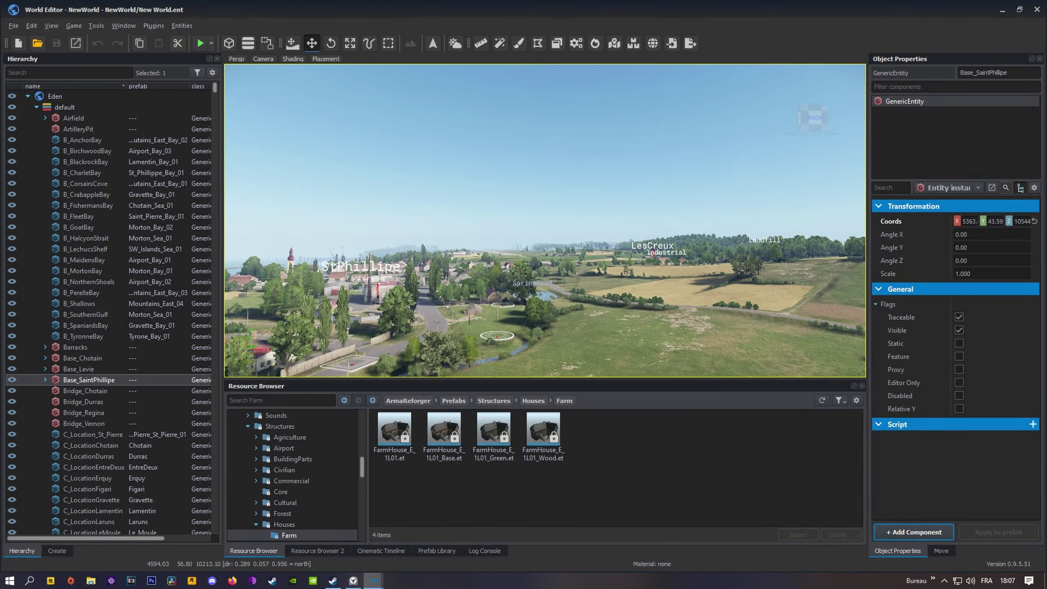
{"action": "key", "text": "w"}
{"action": "right_click_drag", "start_coordinate": [544, 220], "coordinate": [363, 252]}
{"action": "key", "text": "w"}
{"action": "key", "text": "w"}
{"action": "right_click_drag", "start_coordinate": [594, 341], "coordinate": [516, 263]}
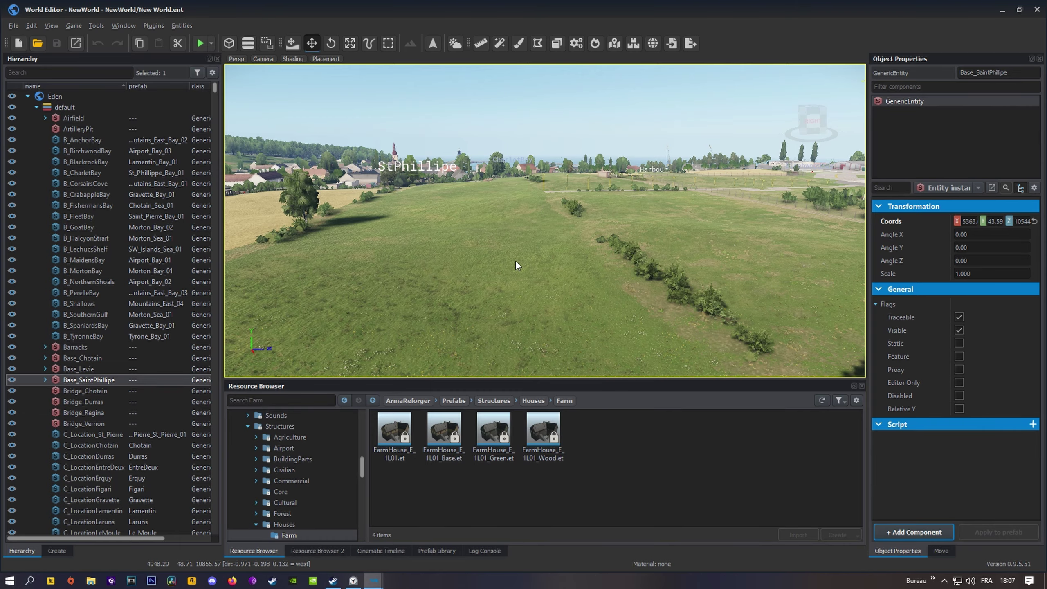
Step: Bring the camera to an elevated view of the brick factory and its yard
{"action": "right_click_drag", "start_coordinate": [516, 264], "coordinate": [396, 252]}
{"action": "key", "text": "w"}
{"action": "key", "text": "w"}
{"action": "key", "text": "q"}
{"action": "key", "text": "d"}
{"action": "right_click_drag", "start_coordinate": [281, 296], "coordinate": [279, 294]}
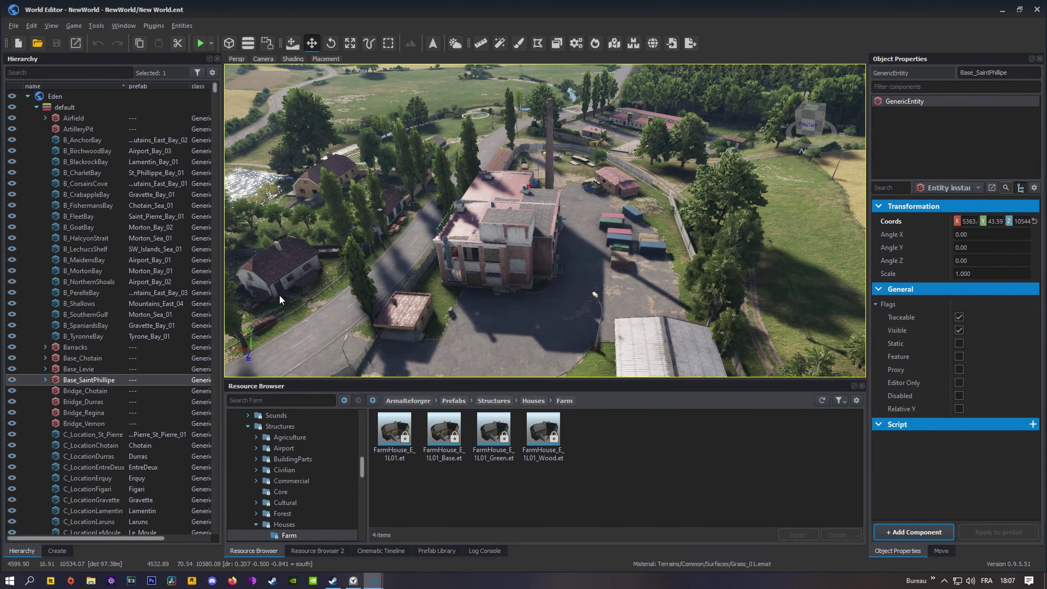
Step: Select the brick factory hall, try to delete the small guardhouse in front of it, and reselect the guardhouse
{"action": "left_click", "coordinate": [499, 268]}
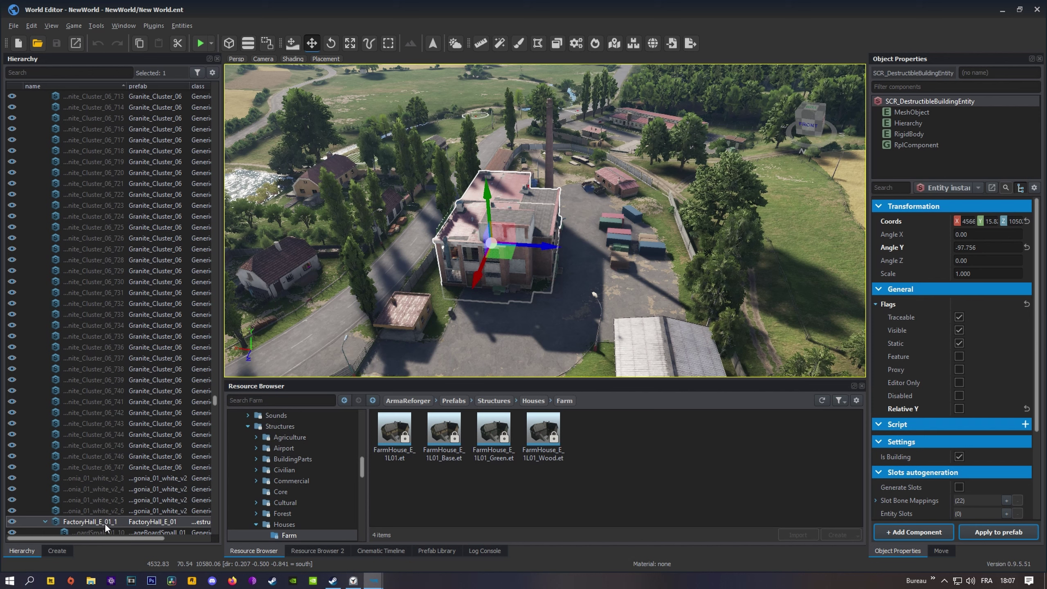
{"action": "left_click", "coordinate": [421, 316]}
{"action": "key", "text": "Delete"}
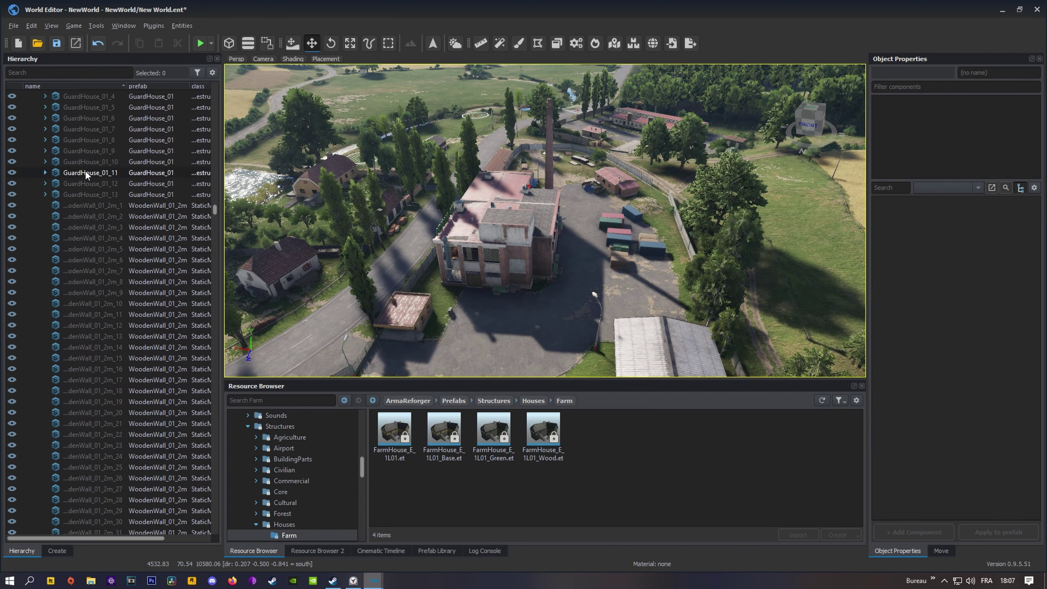
{"action": "left_click", "coordinate": [408, 331]}
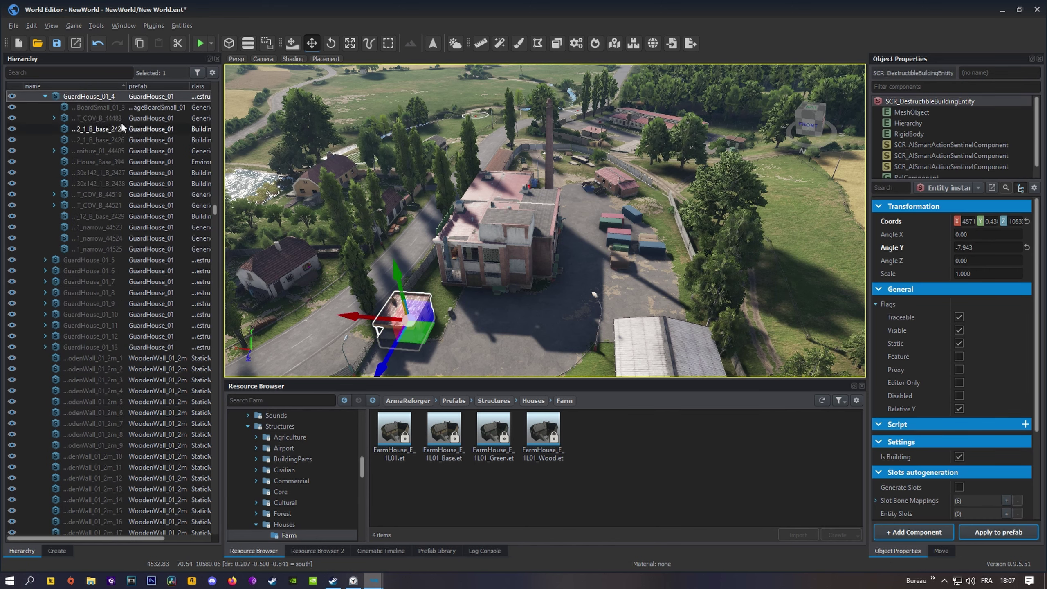
Step: Select the open metal container in the yard and widen the hierarchy's name column to read its full name
{"action": "key", "text": "w"}
{"action": "right_click_drag", "start_coordinate": [561, 347], "coordinate": [532, 328]}
{"action": "right_click_drag", "start_coordinate": [602, 214], "coordinate": [541, 347]}
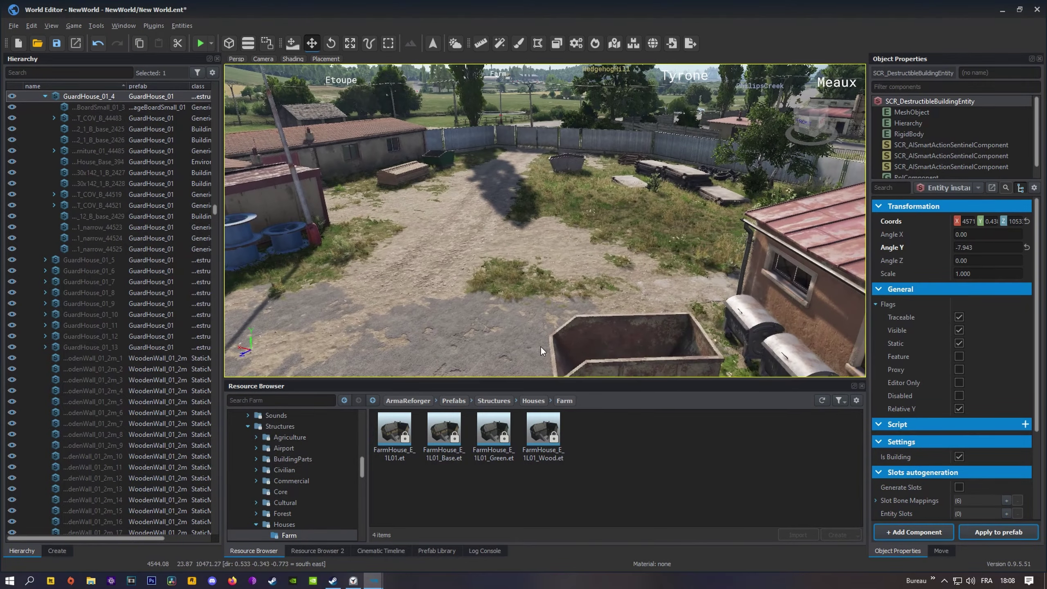
{"action": "left_click", "coordinate": [606, 335]}
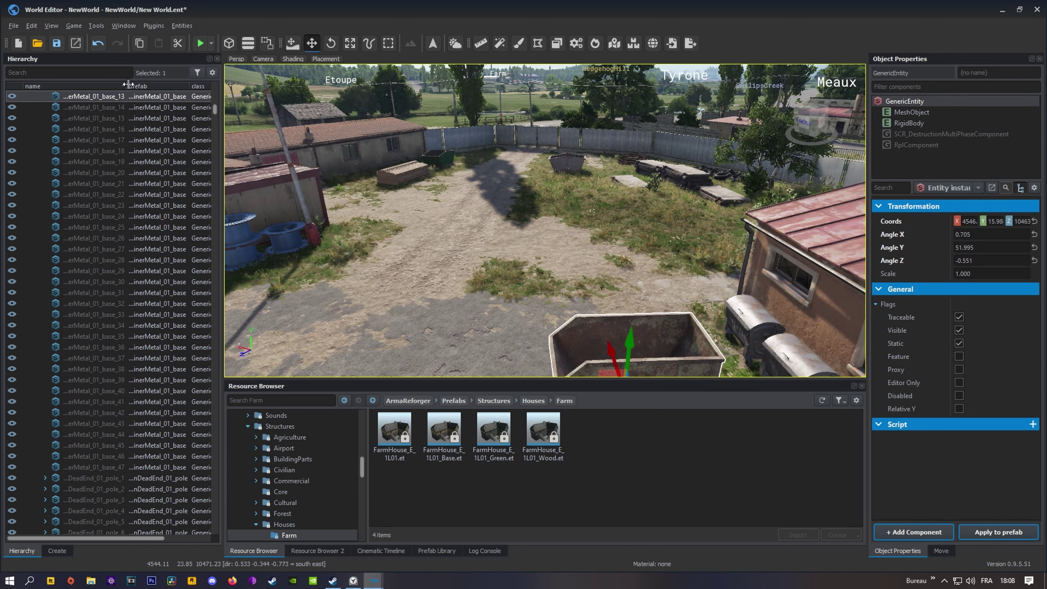
{"action": "left_click_drag", "start_coordinate": [126, 86], "coordinate": [171, 82]}
Step: Select the street lamp beside the shed and the birch tree near the metal fence to identify their entities
{"action": "right_click_drag", "start_coordinate": [274, 133], "coordinate": [372, 195]}
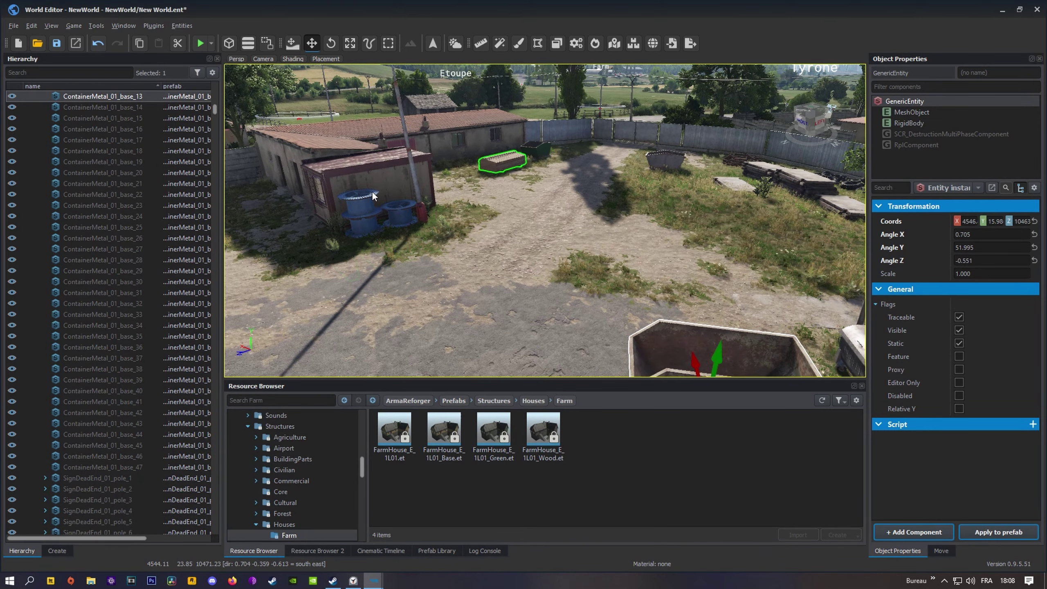
{"action": "left_click", "coordinate": [423, 222]}
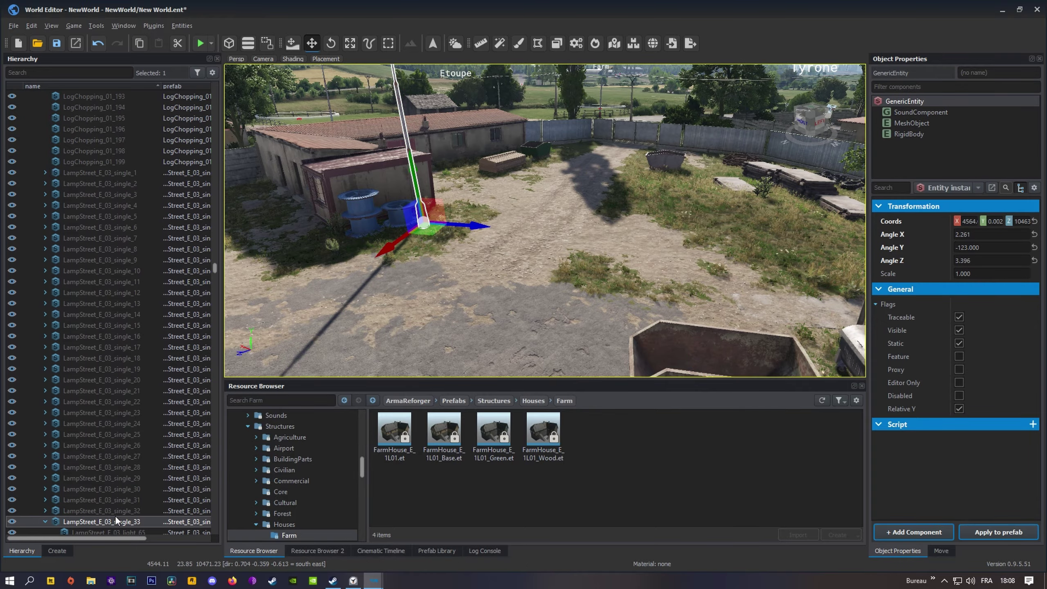
{"action": "right_click_drag", "start_coordinate": [330, 289], "coordinate": [684, 161]}
{"action": "key", "text": "w"}
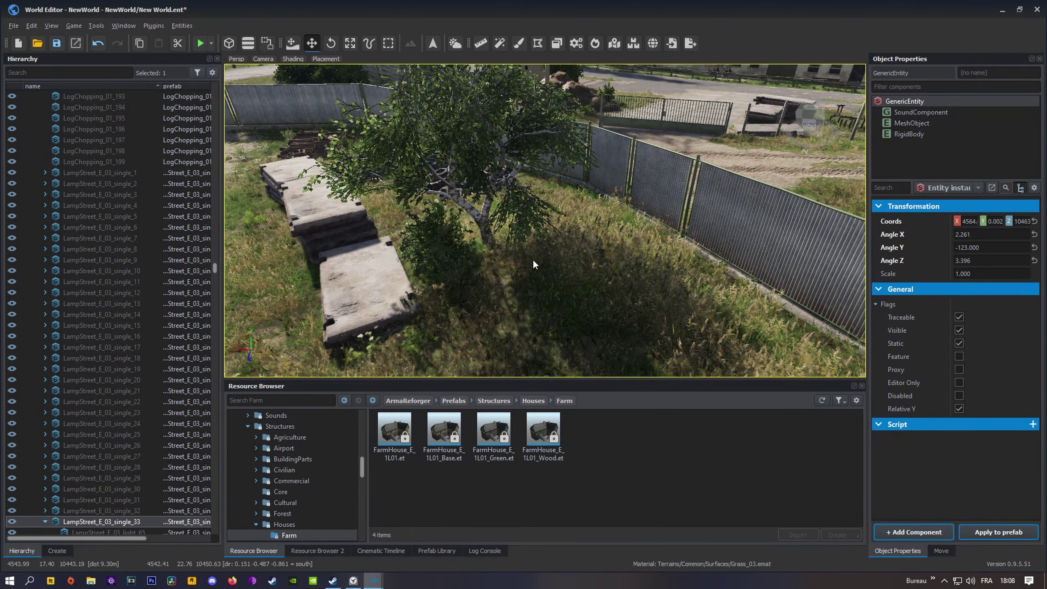
{"action": "left_click", "coordinate": [491, 245]}
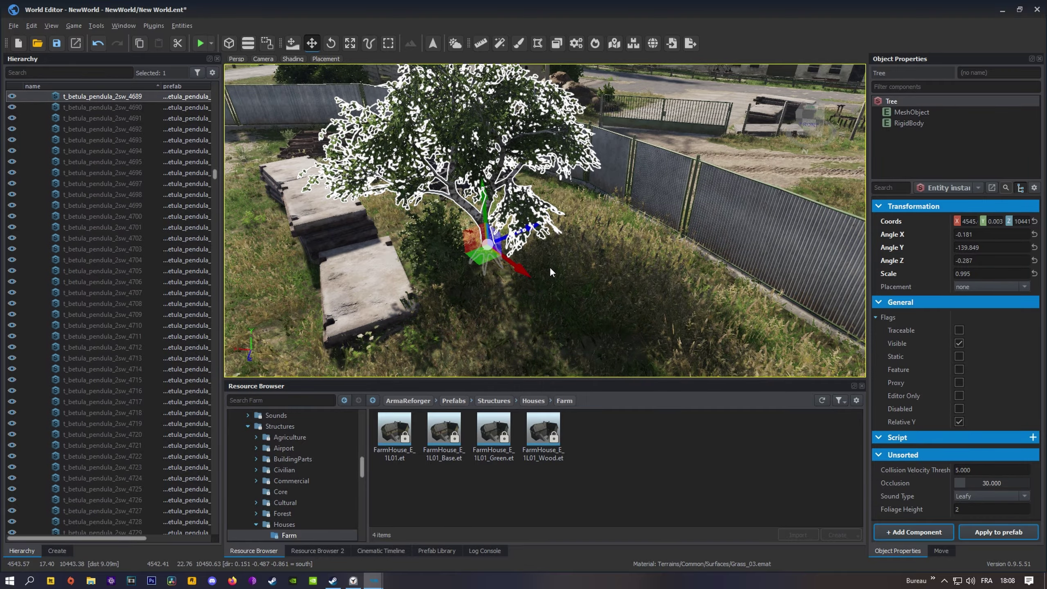
Step: Select the large hornbeam tree standing between the concrete wall and the road
{"action": "right_click_drag", "start_coordinate": [552, 273], "coordinate": [647, 279]}
{"action": "key", "text": "w"}
{"action": "key", "text": "w"}
{"action": "key", "text": "s"}
{"action": "key", "text": "w"}
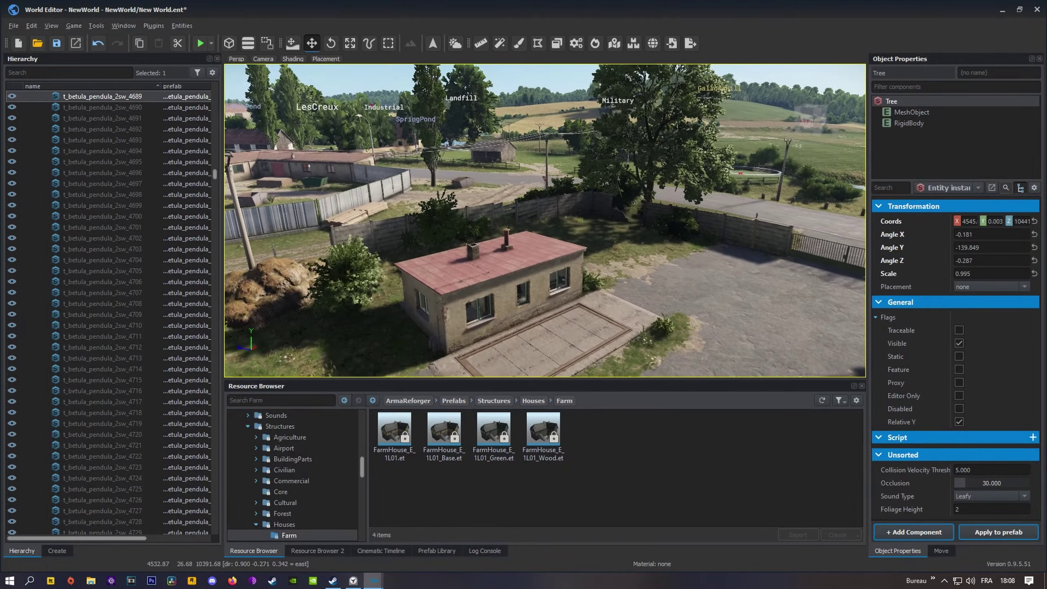
{"action": "key", "text": "d"}
{"action": "key", "text": "w"}
{"action": "key", "text": "d"}
{"action": "key", "text": "d"}
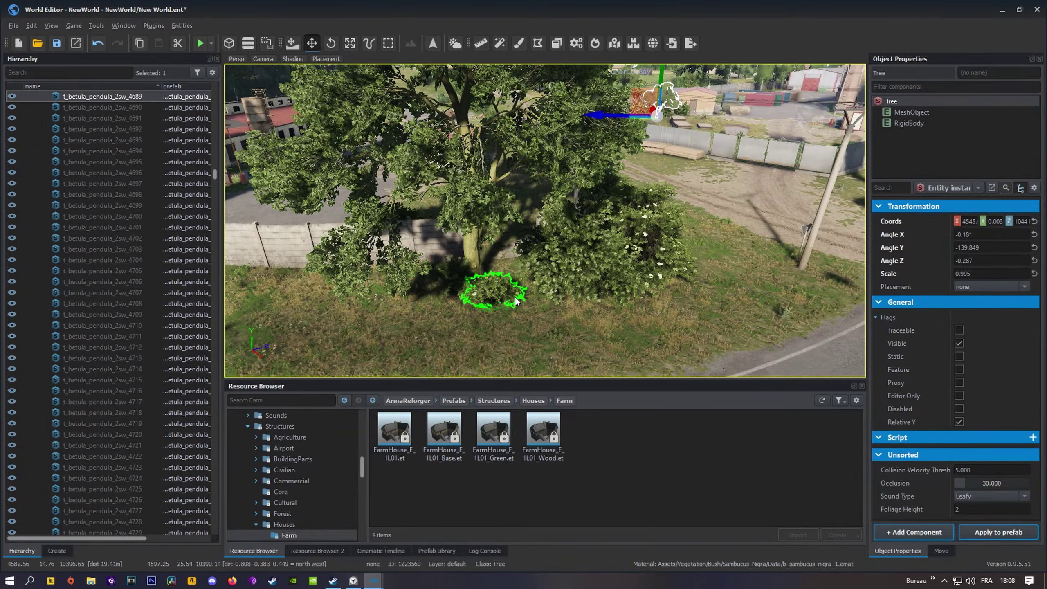
{"action": "left_click", "coordinate": [473, 268]}
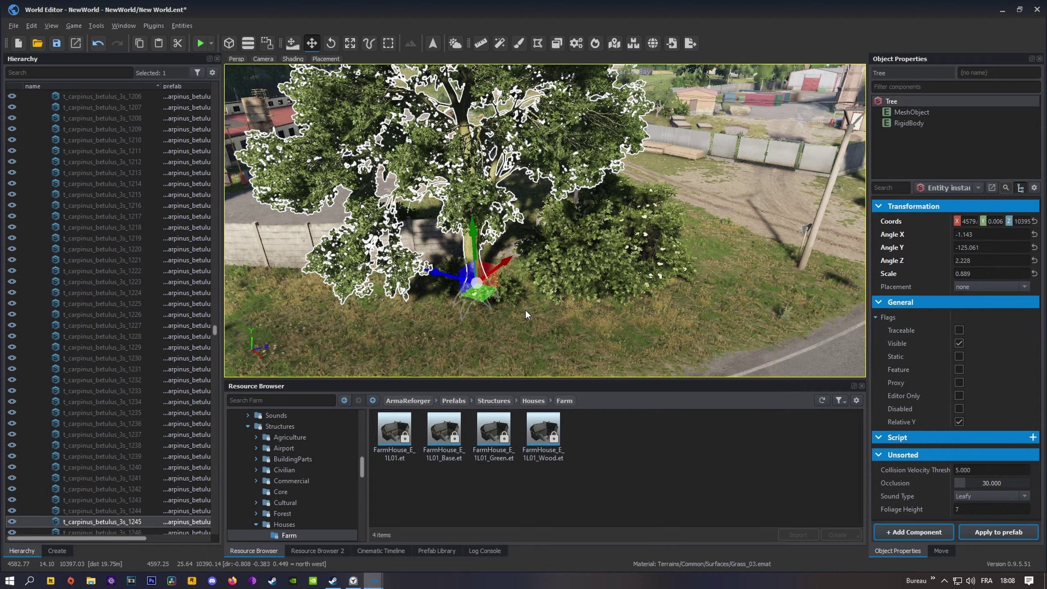
Step: Paste a copy of the hornbeam on the roadside grass and raise it by about 0.9 m
{"action": "right_click_drag", "start_coordinate": [473, 252], "coordinate": [585, 260]}
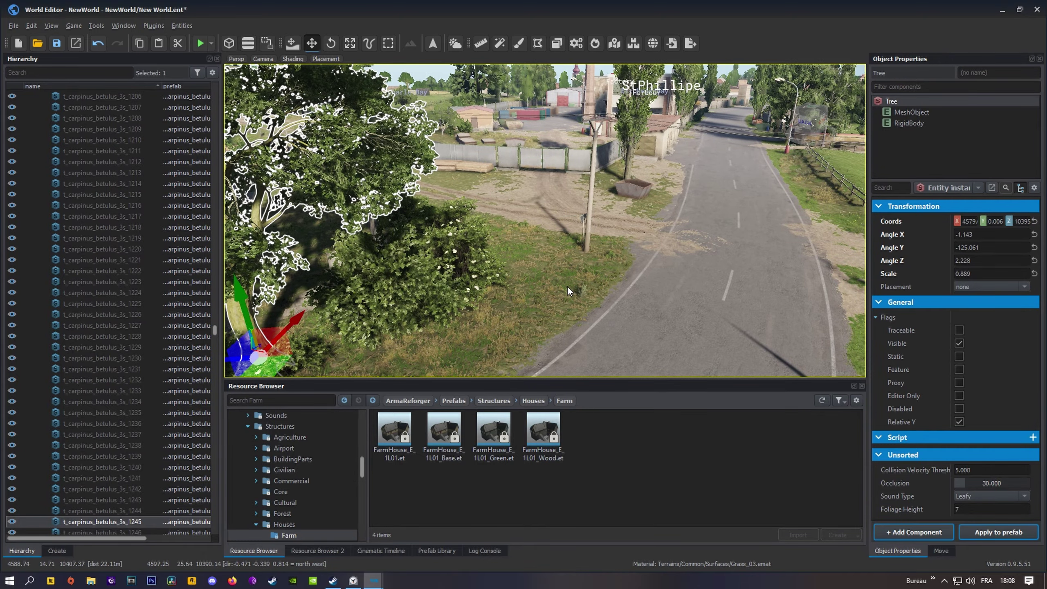
{"action": "key", "text": "ctrl+v"}
{"action": "key", "text": "d"}
{"action": "right_click_drag", "start_coordinate": [567, 286], "coordinate": [474, 320]}
{"action": "key", "text": "w"}
{"action": "key", "text": "q"}
{"action": "key", "text": "d"}
{"action": "key", "text": "w"}
{"action": "key", "text": "a"}
{"action": "right_click_drag", "start_coordinate": [484, 280], "coordinate": [484, 280]}
{"action": "key", "text": "d"}
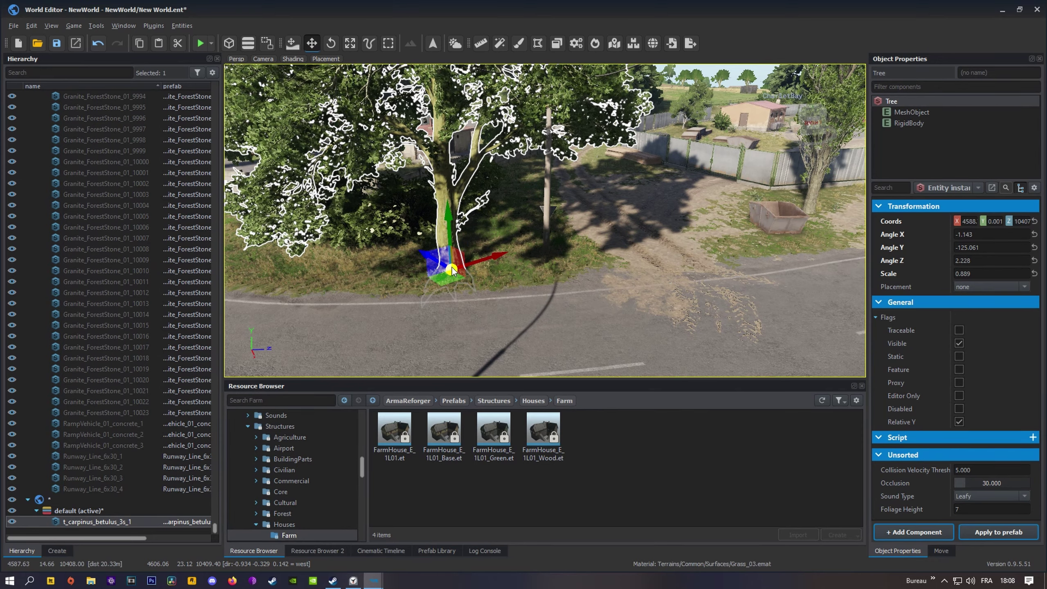
{"action": "mouse_move", "coordinate": [450, 232]}
{"action": "left_mouse_down"}
{"action": "mouse_move", "coordinate": [448, 148]}
{"action": "mouse_move", "coordinate": [447, 214]}
{"action": "left_mouse_up"}
{"action": "left_click_drag", "start_coordinate": [478, 244], "coordinate": [429, 248]}
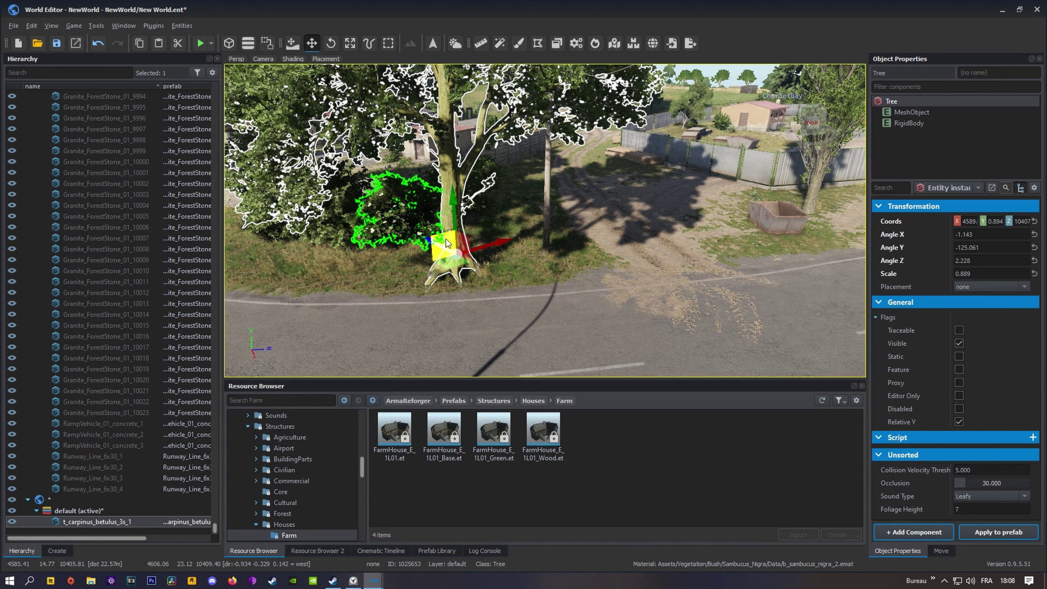
Step: Rotate the copied tree about its vertical axis to an angle of about -106.6° and try to delete it
{"action": "left_click", "coordinate": [332, 44]}
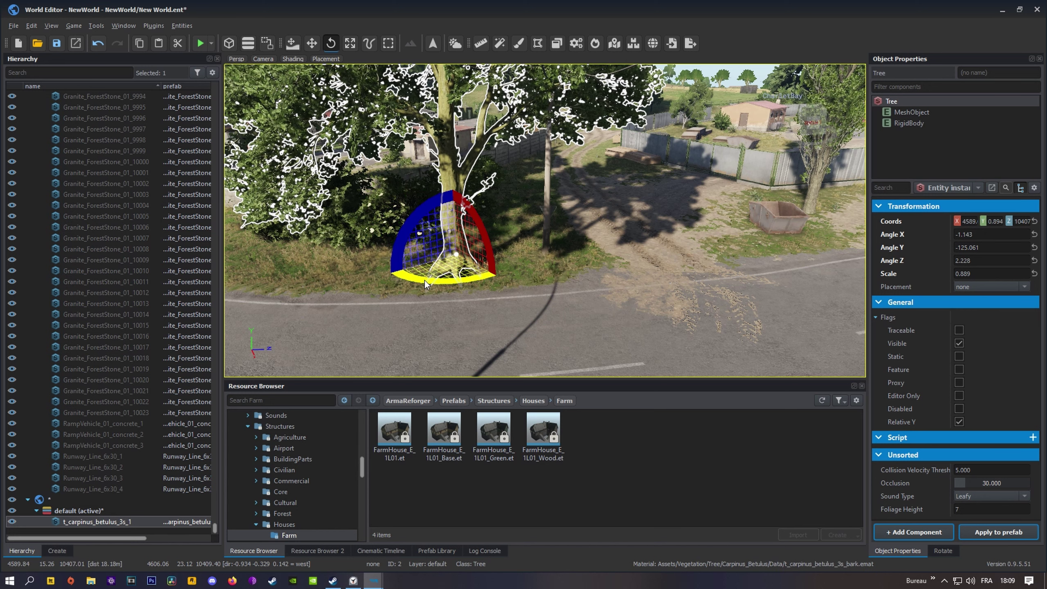
{"action": "key", "text": "w"}
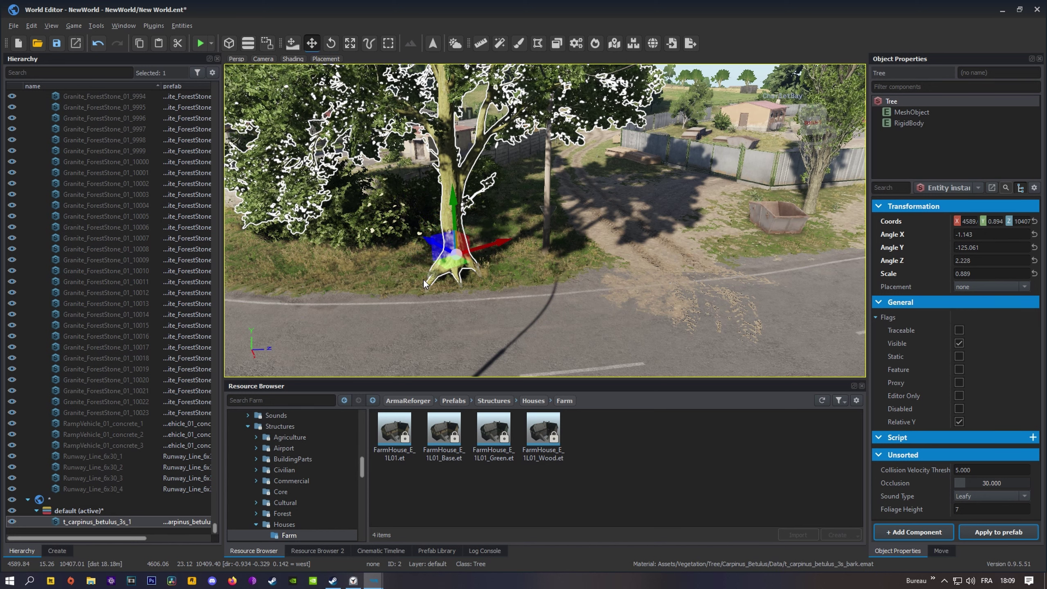
{"action": "key", "text": "e"}
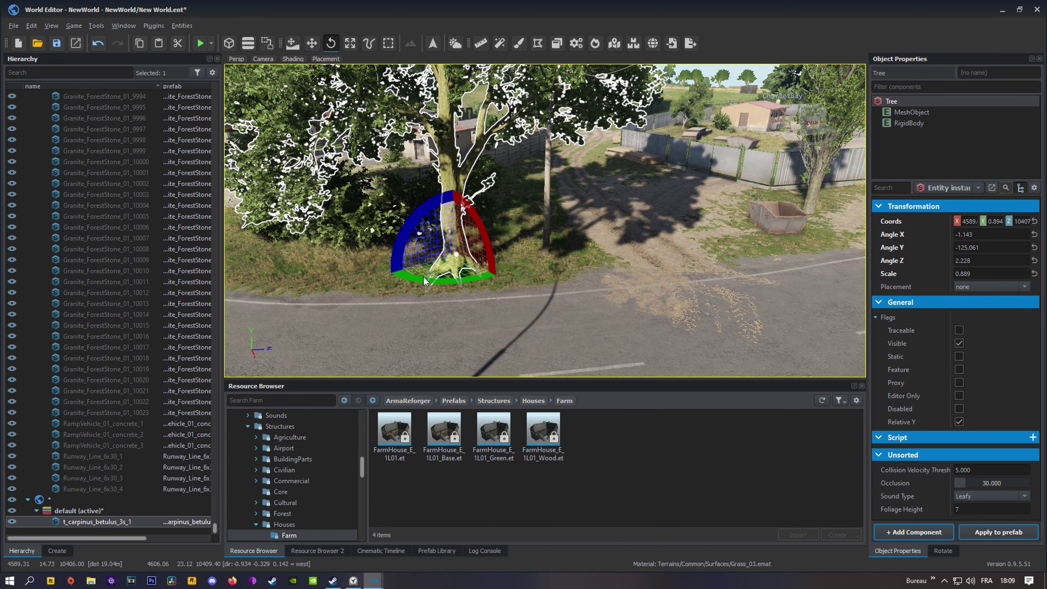
{"action": "left_click_drag", "start_coordinate": [448, 281], "coordinate": [475, 279]}
{"action": "left_click", "coordinate": [313, 43]}
{"action": "right_click", "coordinate": [456, 198]}
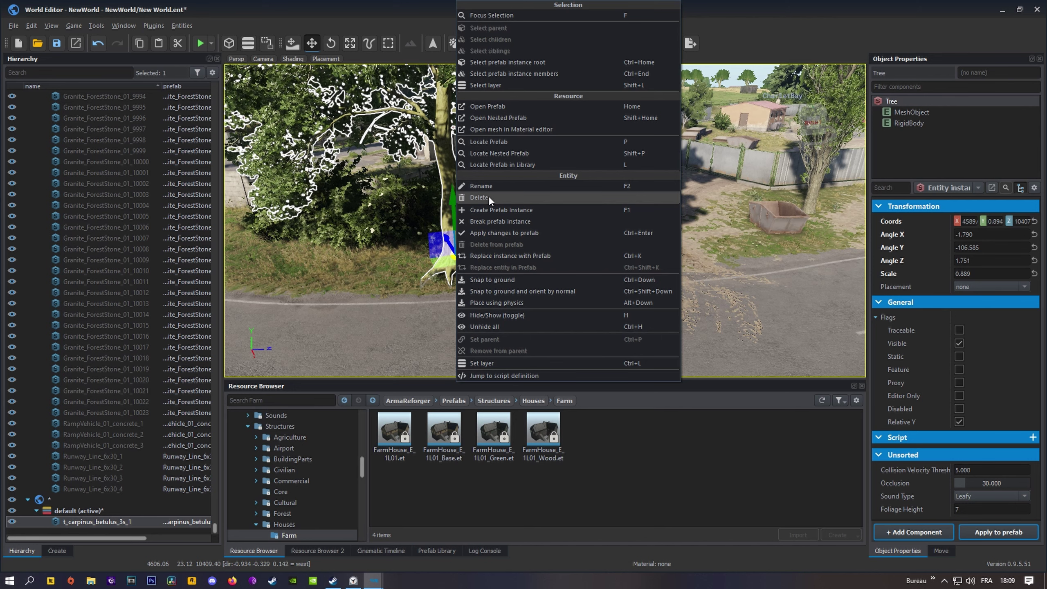
{"action": "left_click", "coordinate": [489, 197]}
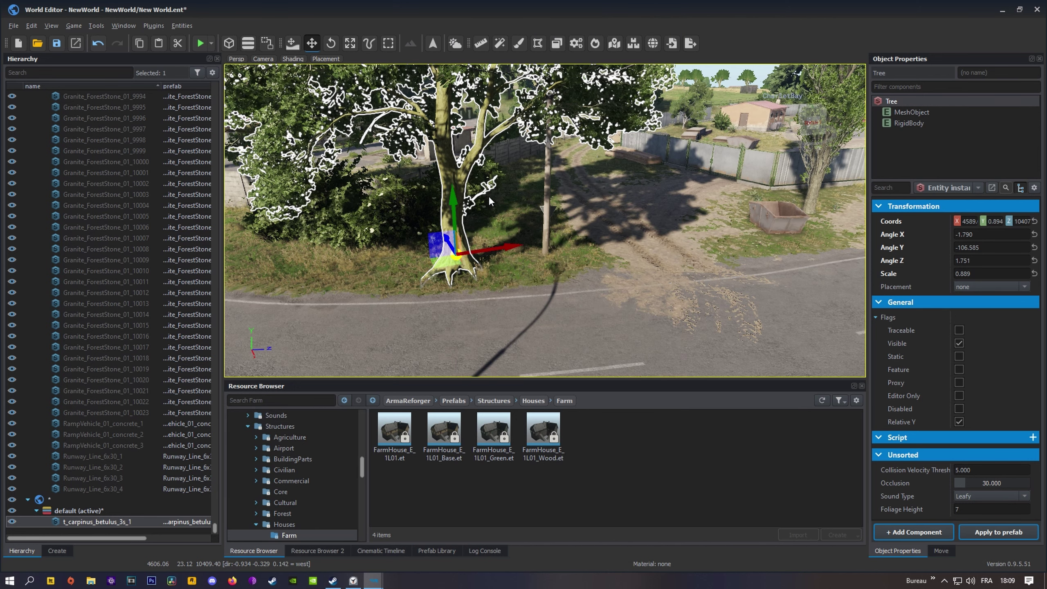
Step: Duplicate the red 20 ft cargo container in the factory yard, placing the copy on the open asphalt beside it
{"action": "right_click_drag", "start_coordinate": [488, 197], "coordinate": [567, 267]}
{"action": "key", "text": "w"}
{"action": "left_click", "coordinate": [567, 267]}
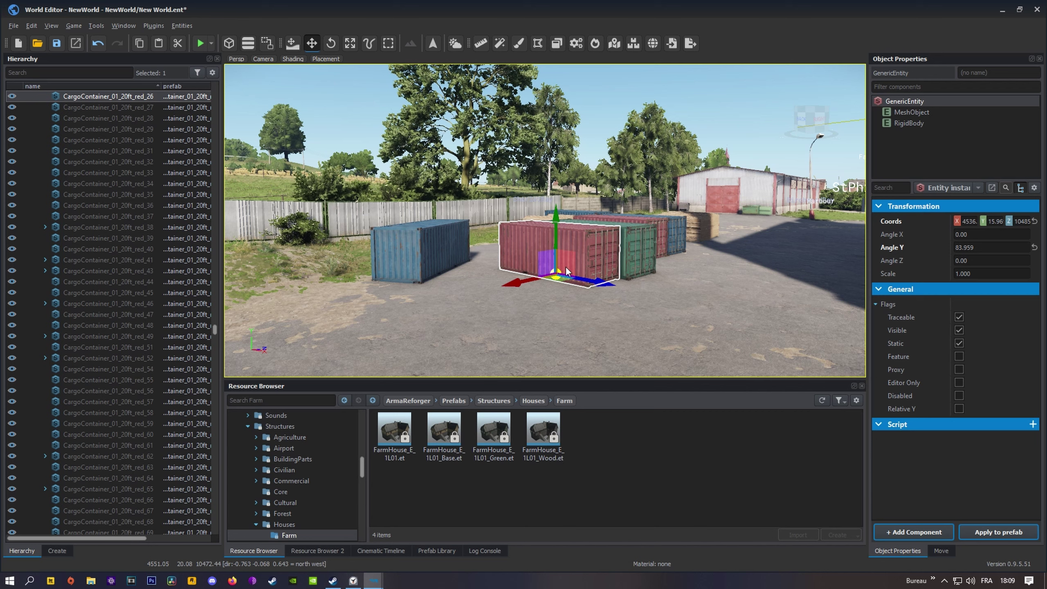
{"action": "left_click_drag", "start_coordinate": [566, 267], "coordinate": [753, 303], "text": "ctrl"}
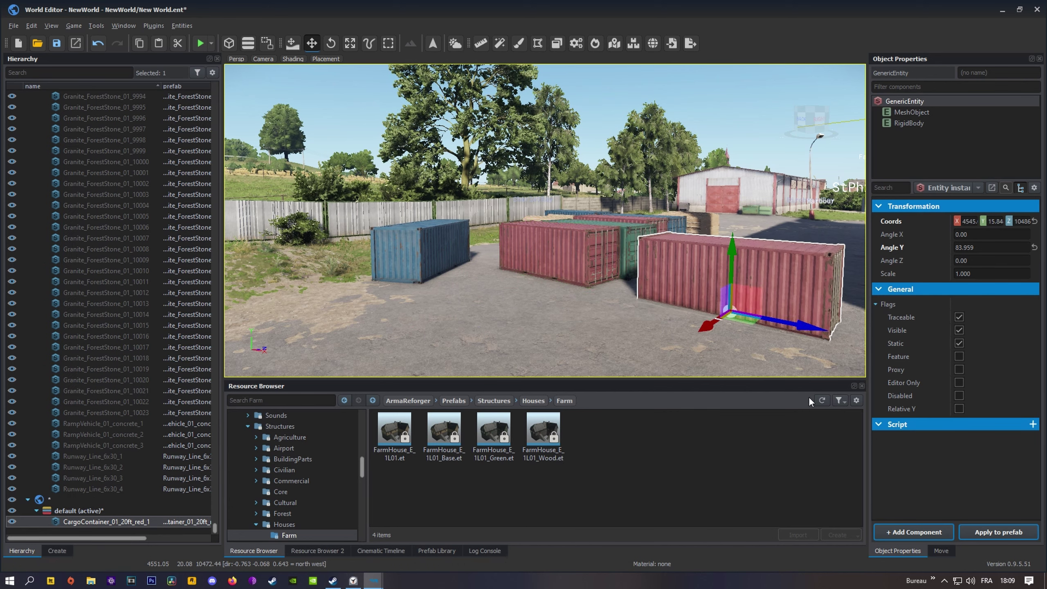
Step: Raise the duplicated red container above the yard to a height coordinate of about 22.3
{"action": "key", "text": "d"}
{"action": "right_click_drag", "start_coordinate": [783, 352], "coordinate": [635, 359]}
{"action": "key", "text": "w"}
{"action": "mouse_move", "coordinate": [545, 303]}
{"action": "left_mouse_down"}
{"action": "mouse_move", "coordinate": [538, 326]}
{"action": "mouse_move", "coordinate": [541, 314]}
{"action": "left_mouse_up"}
{"action": "key", "text": "d"}
{"action": "right_click_drag", "start_coordinate": [638, 229], "coordinate": [644, 136]}
{"action": "key", "text": "q"}
{"action": "key", "text": "a"}
{"action": "key", "text": "w"}
{"action": "right_click_drag", "start_coordinate": [643, 313], "coordinate": [549, 225]}
{"action": "key", "text": "d"}
{"action": "key", "text": "a"}
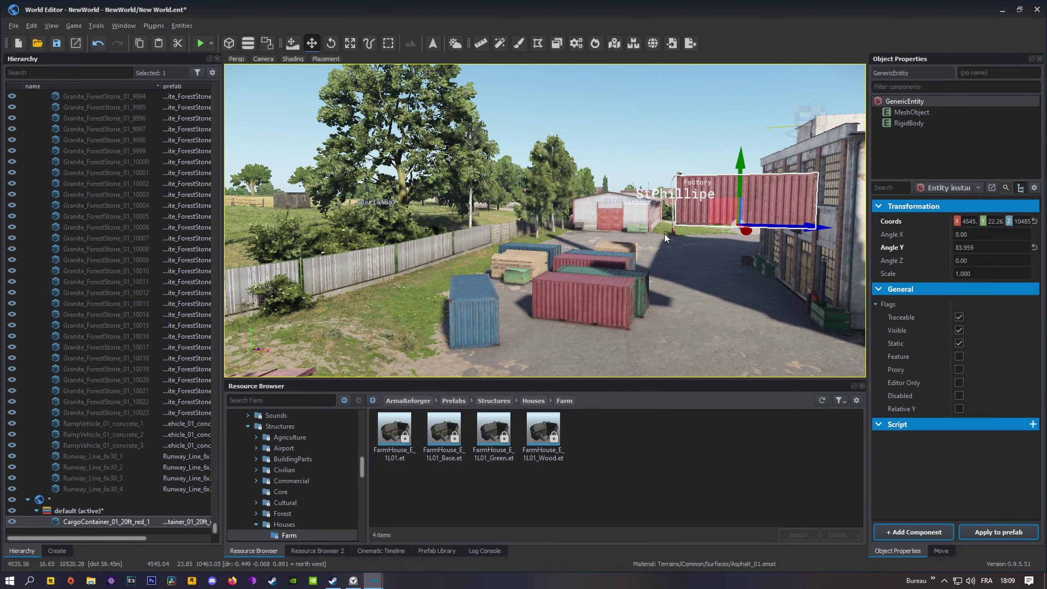
Step: Carry the raised container out of the factory yard and over the fence to the grass field, at a height of about 24
{"action": "left_click_drag", "start_coordinate": [734, 225], "coordinate": [251, 169]}
{"action": "key", "text": "a"}
{"action": "right_click_drag", "start_coordinate": [334, 243], "coordinate": [487, 242]}
{"action": "key", "text": "a"}
{"action": "left_click_drag", "start_coordinate": [601, 172], "coordinate": [346, 241]}
{"action": "left_click_drag", "start_coordinate": [347, 192], "coordinate": [347, 144]}
{"action": "key", "text": "w"}
{"action": "right_click_drag", "start_coordinate": [376, 241], "coordinate": [422, 306]}
{"action": "key", "text": "q"}
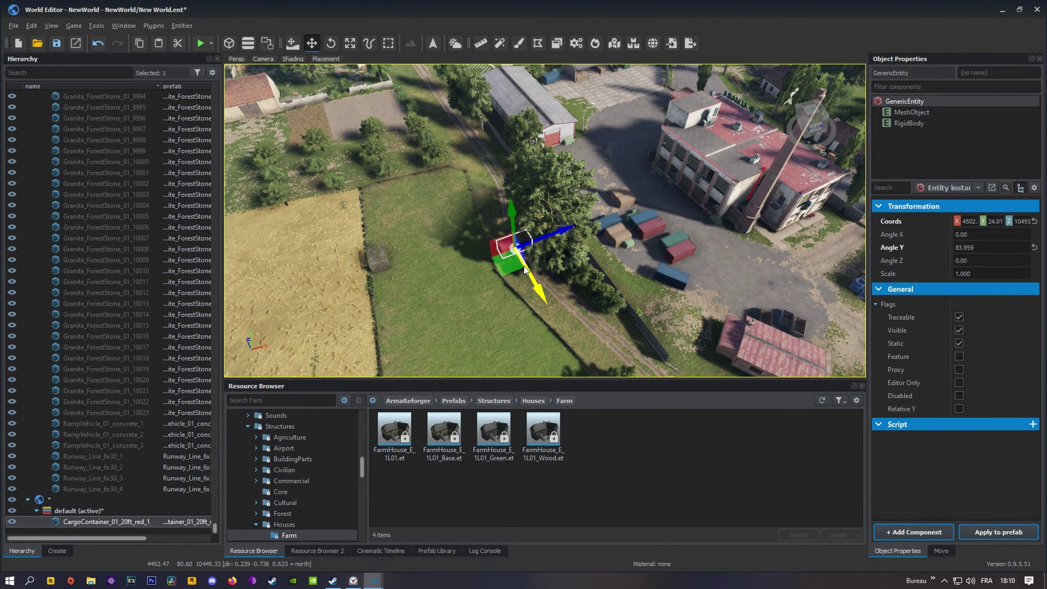
Step: Move the container across the meadow to hover at the wheat field's edge, at a height of about 26.5
{"action": "left_click_drag", "start_coordinate": [515, 252], "coordinate": [378, 267]}
{"action": "key", "text": "w"}
{"action": "right_click_drag", "start_coordinate": [474, 323], "coordinate": [495, 257]}
{"action": "key", "text": "z"}
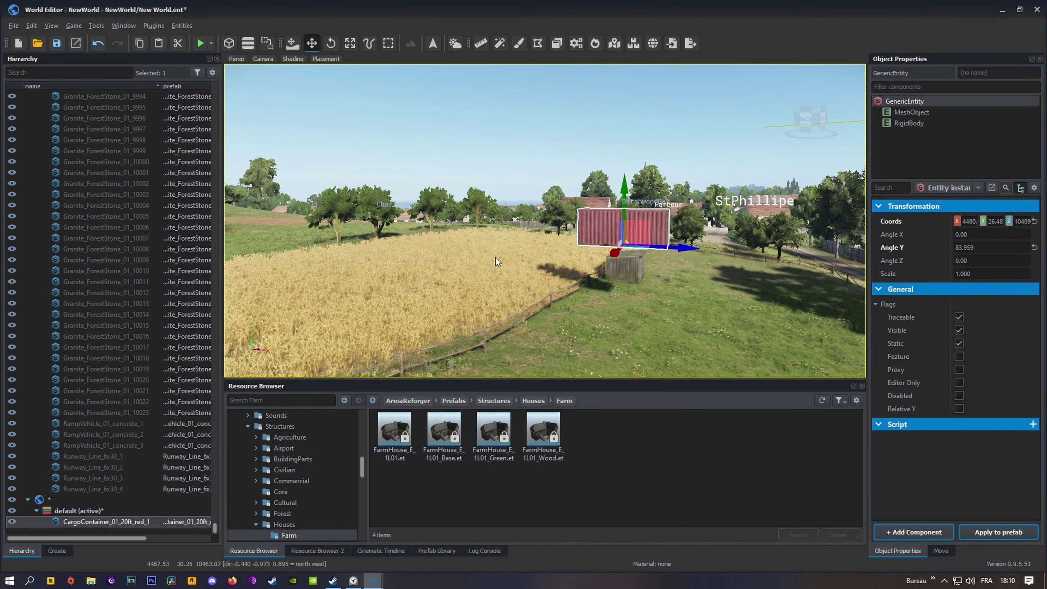
Step: Lower the container onto the meadow grass at a height of about 21.25 and deselect it
{"action": "left_click_drag", "start_coordinate": [648, 249], "coordinate": [745, 284]}
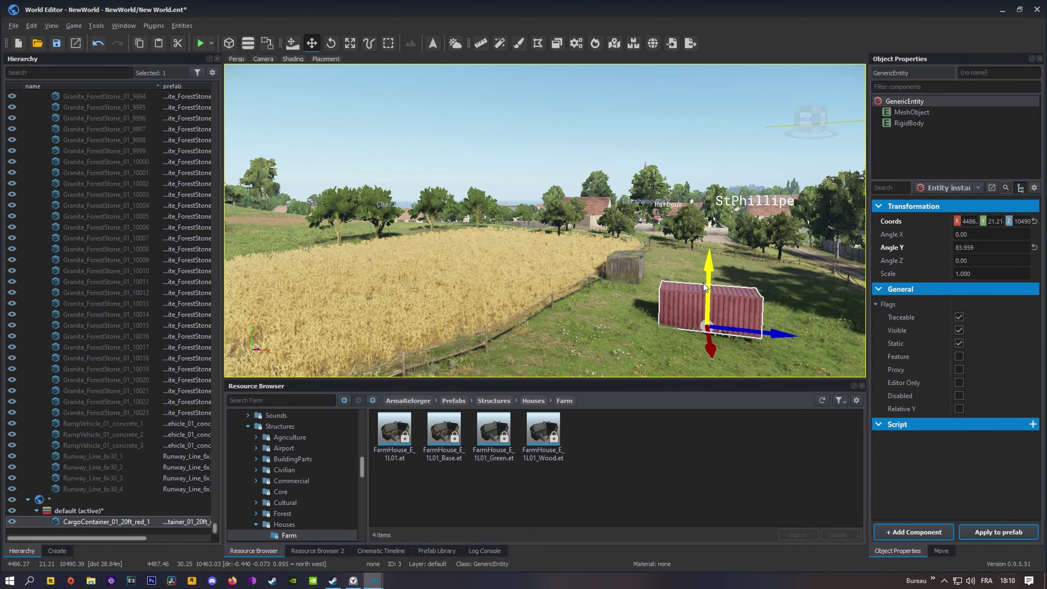
{"action": "key", "text": "d"}
{"action": "right_click_drag", "start_coordinate": [800, 360], "coordinate": [732, 374]}
{"action": "key", "text": "w"}
{"action": "key", "text": "s"}
{"action": "key", "text": "z"}
{"action": "right_click_drag", "start_coordinate": [528, 95], "coordinate": [614, 76]}
{"action": "key", "text": "w"}
{"action": "key", "text": "a"}
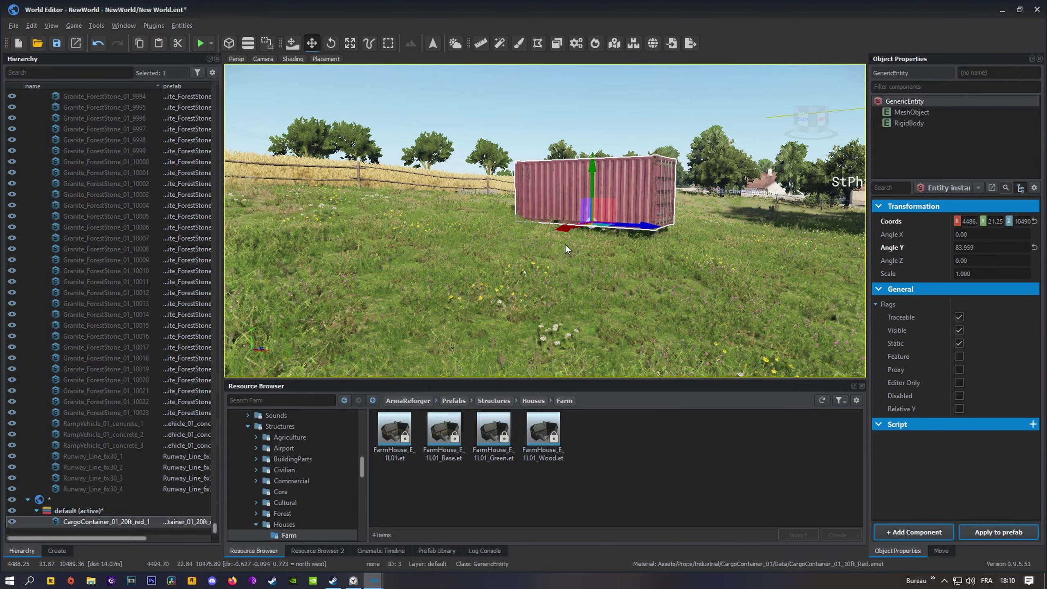
{"action": "left_click", "coordinate": [483, 264]}
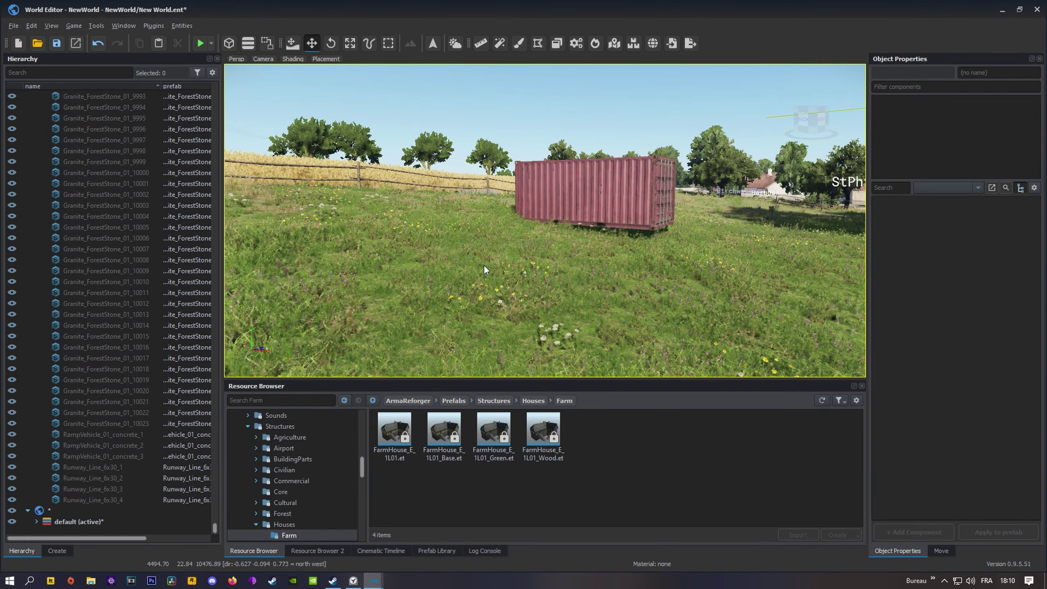
Step: Reselect the red container on the meadow and tilt it about its X axis to about -8.8°
{"action": "mouse_move", "coordinate": [483, 265]}
{"action": "right_mouse_down"}
{"action": "mouse_move", "coordinate": [429, 285]}
{"action": "mouse_move", "coordinate": [409, 264]}
{"action": "mouse_move", "coordinate": [384, 292]}
{"action": "right_mouse_up"}
{"action": "key", "text": "d"}
{"action": "key", "text": "s"}
{"action": "key", "text": "q"}
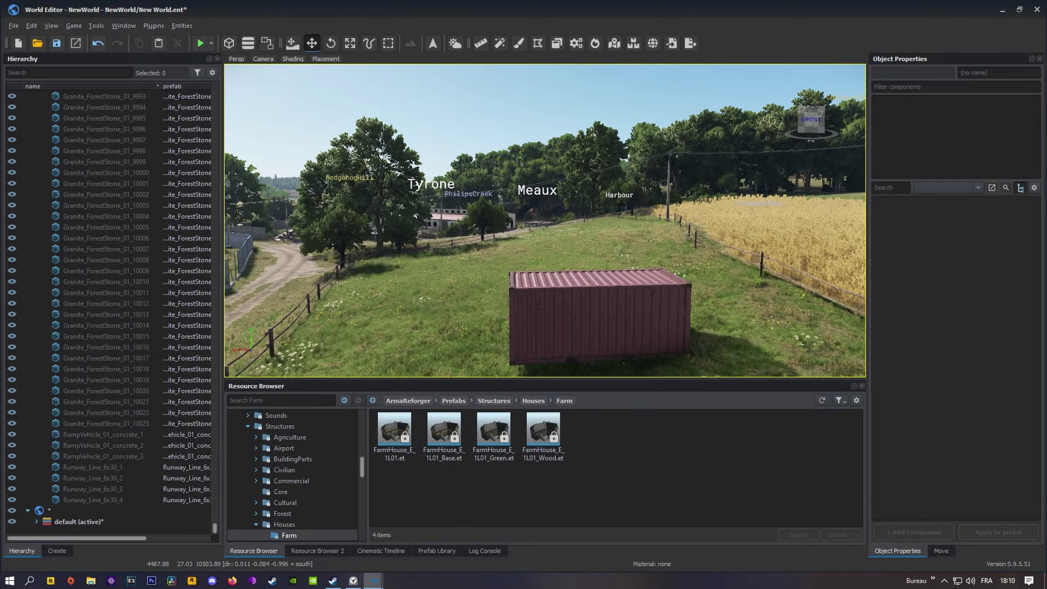
{"action": "left_click", "coordinate": [583, 301]}
{"action": "left_click", "coordinate": [332, 47]}
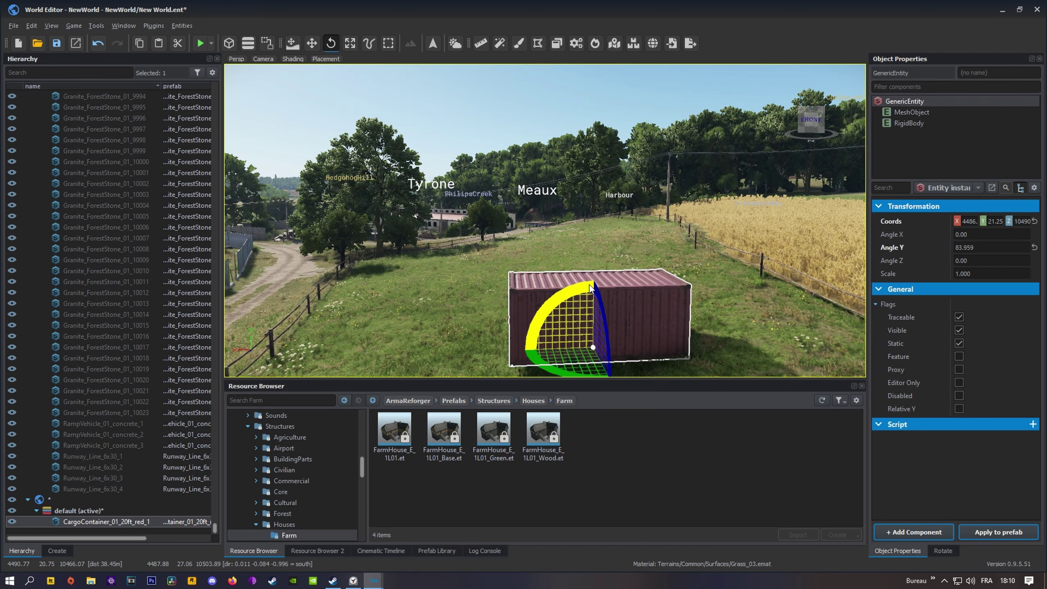
{"action": "scroll", "coordinate": [556, 301], "scroll_direction": "down", "scroll_amount": 5}
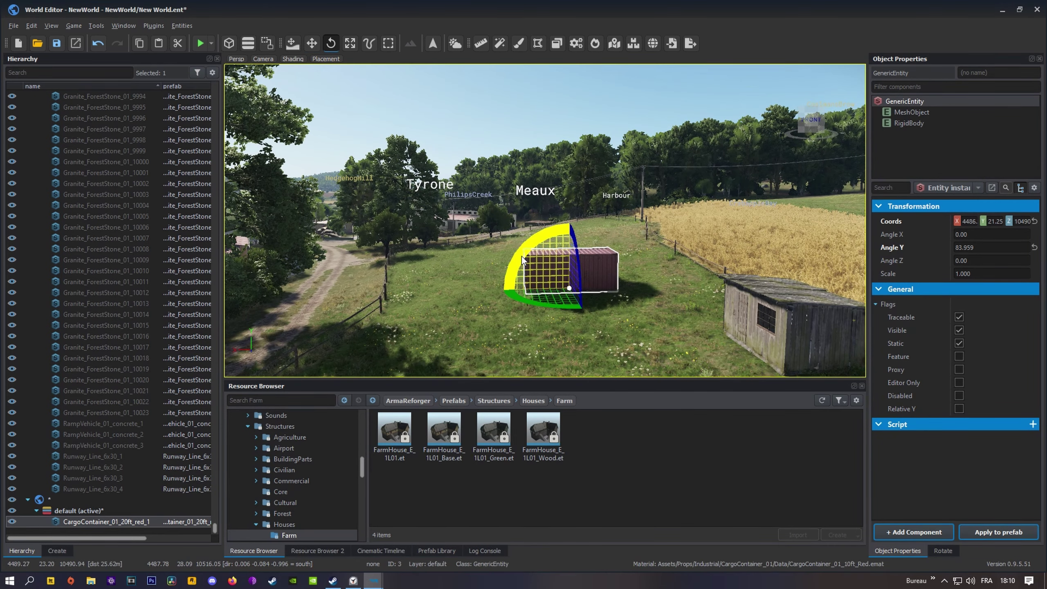
{"action": "left_click_drag", "start_coordinate": [555, 301], "coordinate": [493, 301]}
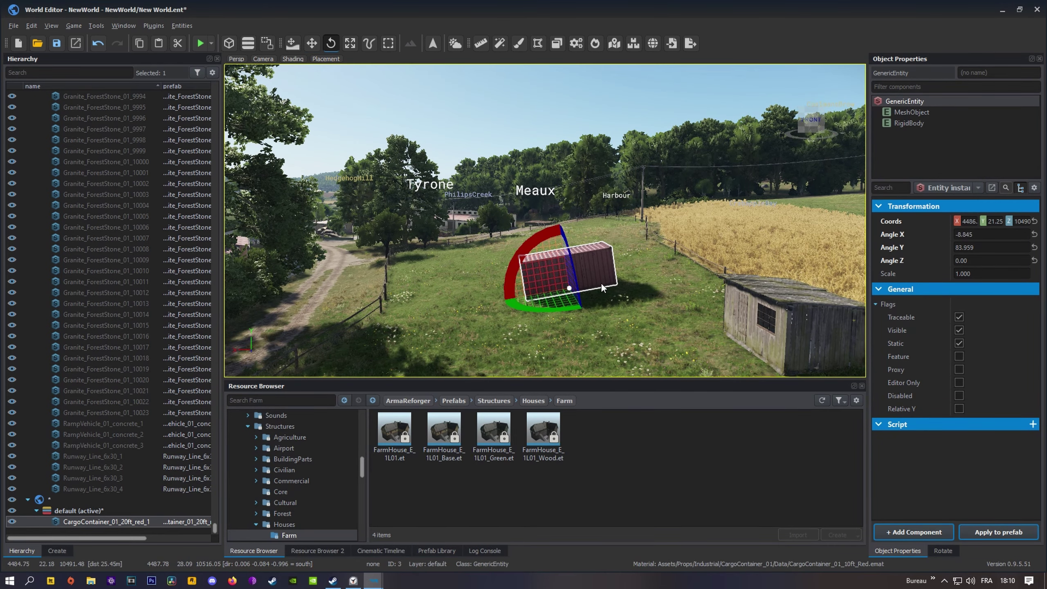
Step: Examine the tilted container from beneath the terrain and from its other side to see how it meets the ground
{"action": "key", "text": "w"}
{"action": "key", "text": "s"}
{"action": "key", "text": "z"}
{"action": "key", "text": "w"}
{"action": "key", "text": "z"}
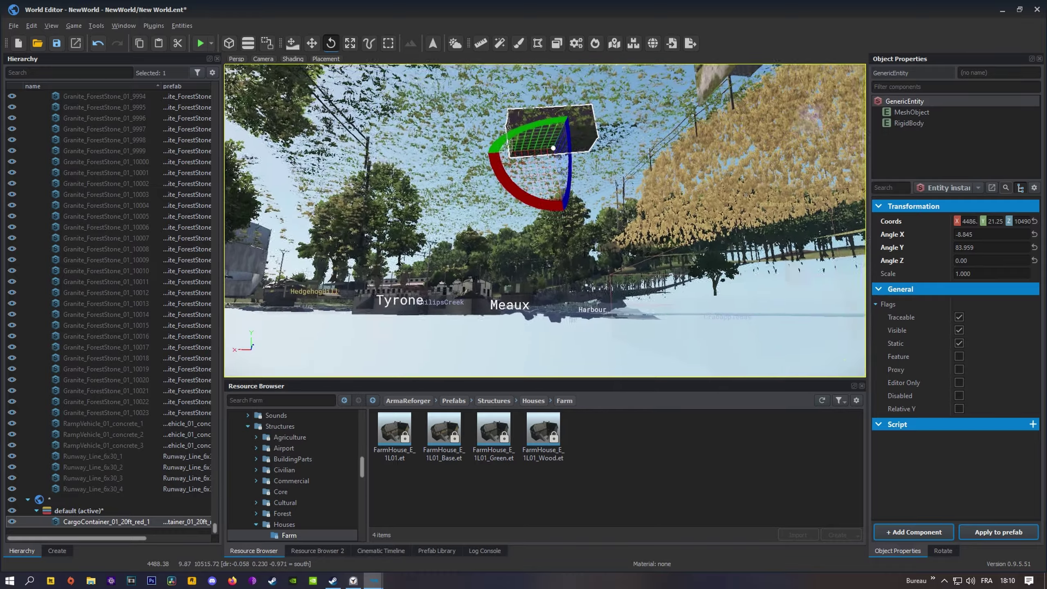
{"action": "key", "text": "q"}
{"action": "key", "text": "q"}
{"action": "right_click_drag", "start_coordinate": [631, 217], "coordinate": [763, 306]}
{"action": "key", "text": "s"}
{"action": "key", "text": "w"}
{"action": "key", "text": "w"}
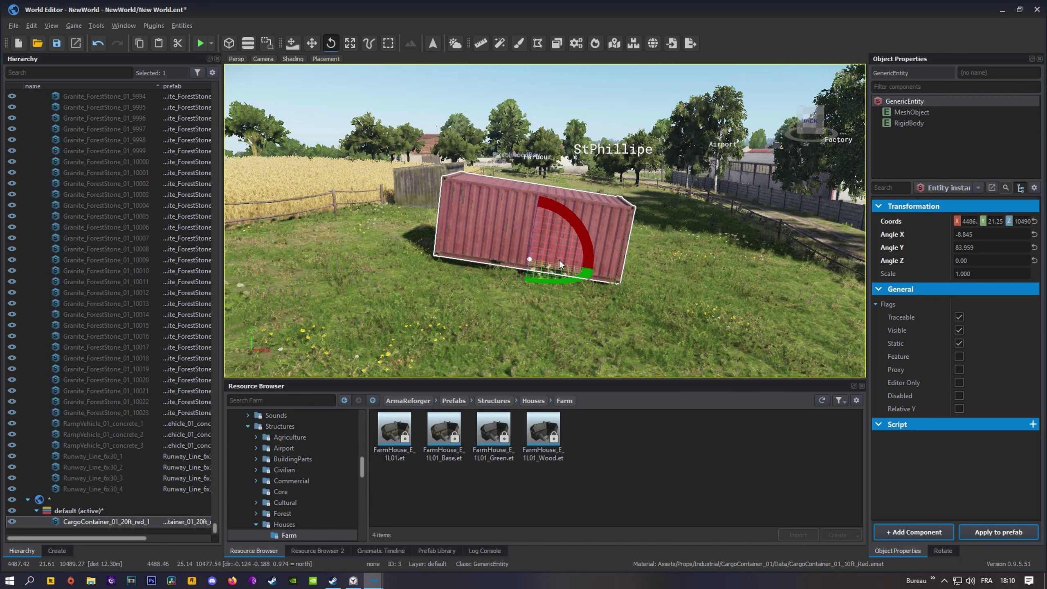
Step: Undo the container's tilt and its lowering onto the meadow
{"action": "key", "text": "ctrl+z"}
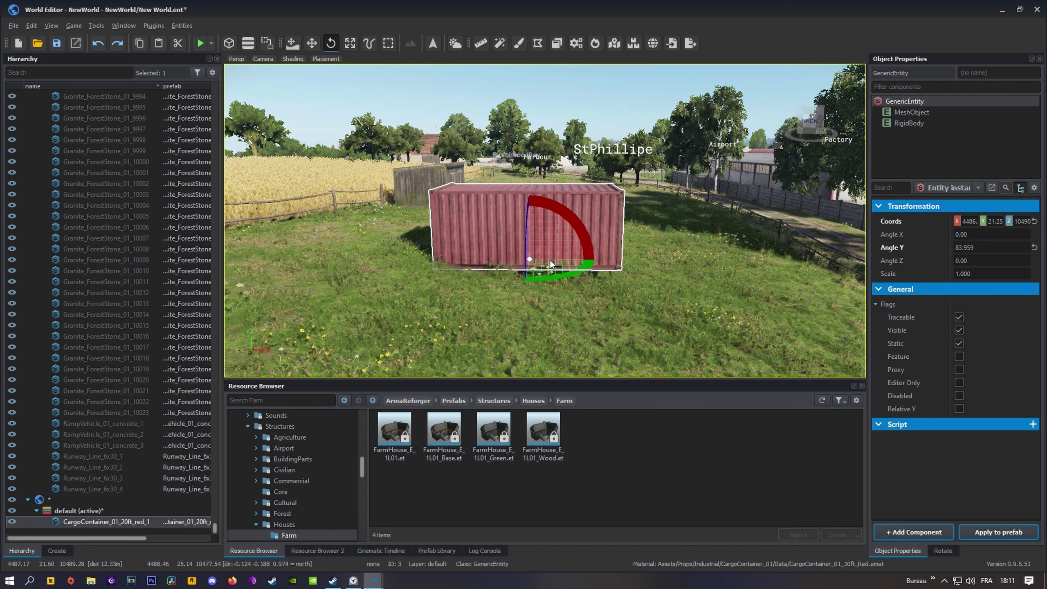
{"action": "key", "text": "ctrl+z"}
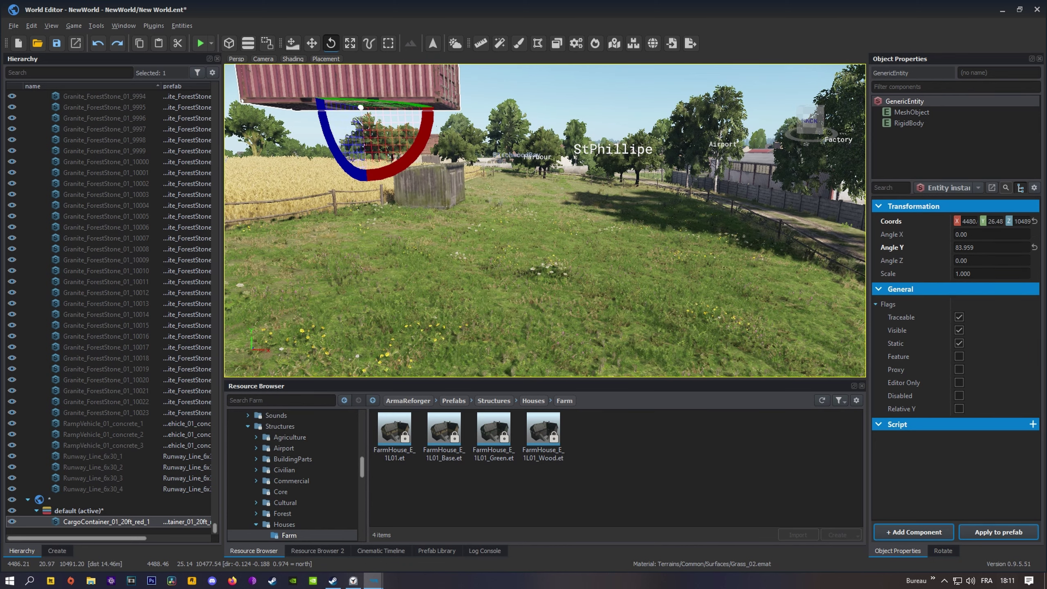
Step: Try moving the floating container freely in the horizontal plane, farther across the meadow, and undo the move
{"action": "key", "text": "a"}
{"action": "right_click_drag", "start_coordinate": [533, 253], "coordinate": [504, 177]}
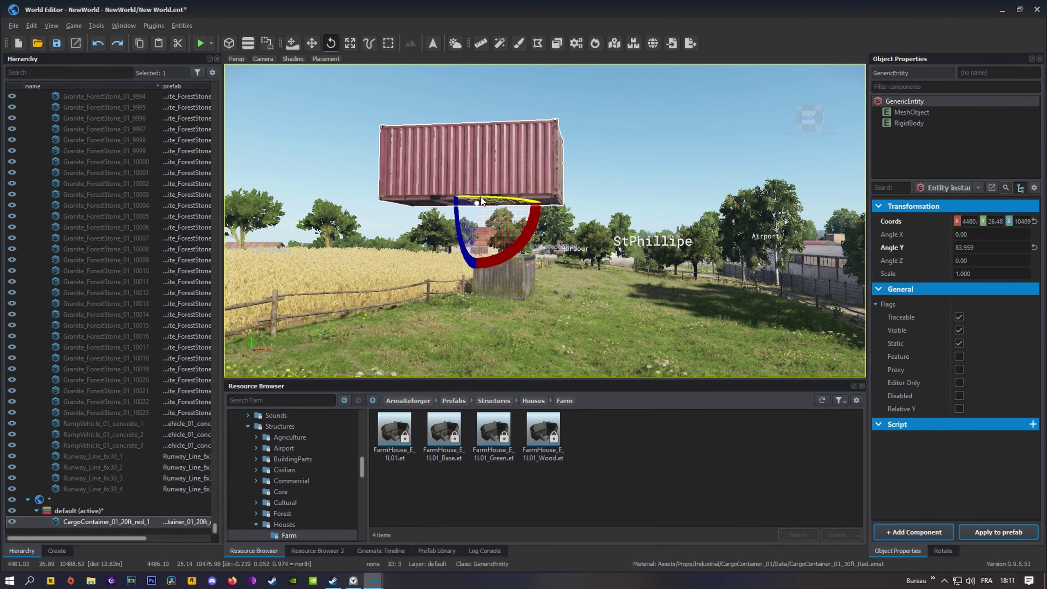
{"action": "left_click", "coordinate": [310, 43]}
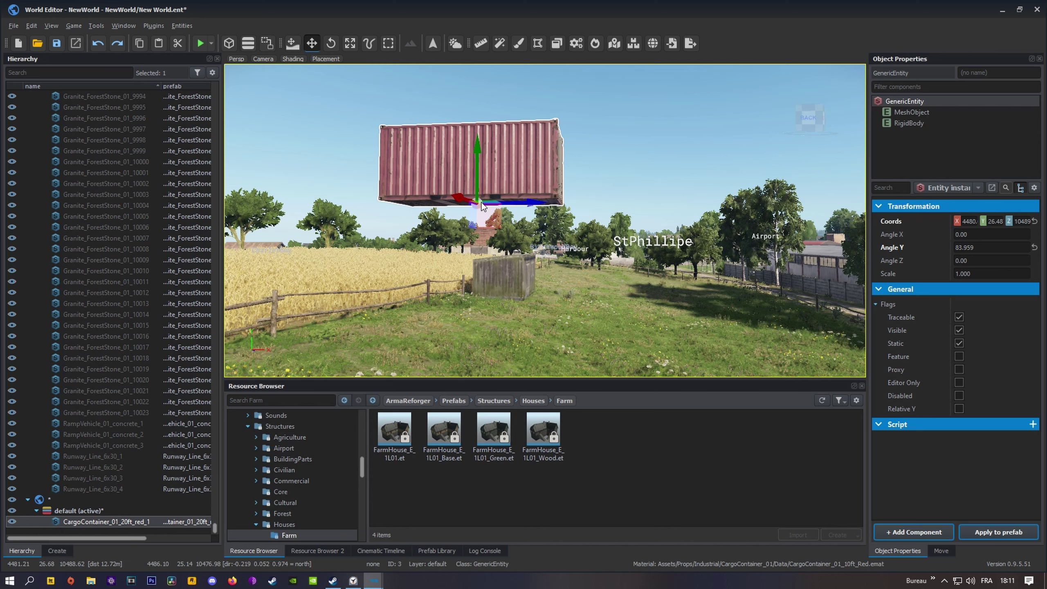
{"action": "left_click_drag", "start_coordinate": [477, 202], "coordinate": [589, 259]}
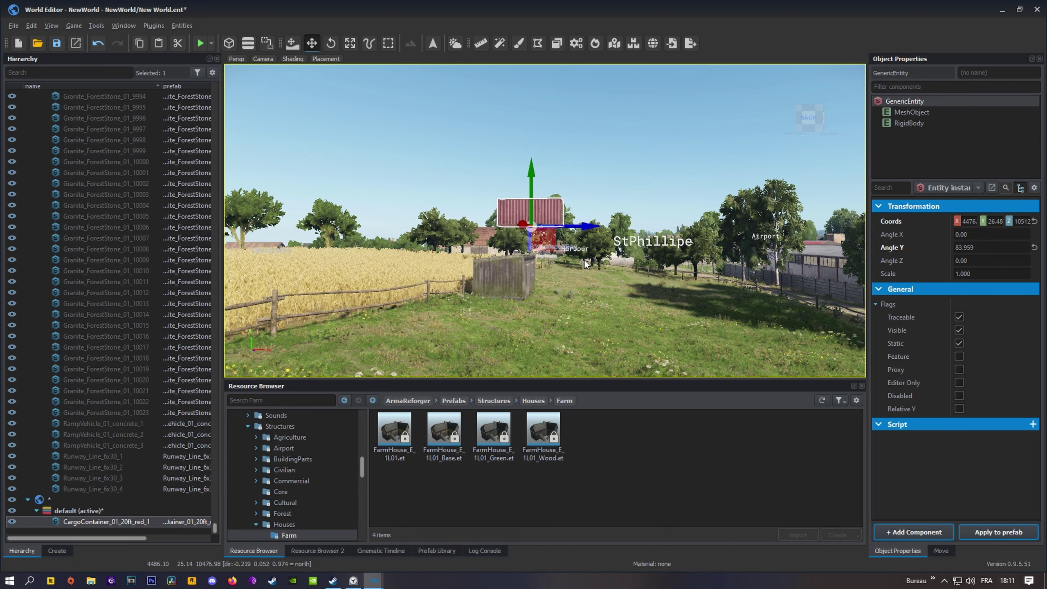
{"action": "key", "text": "ctrl+z"}
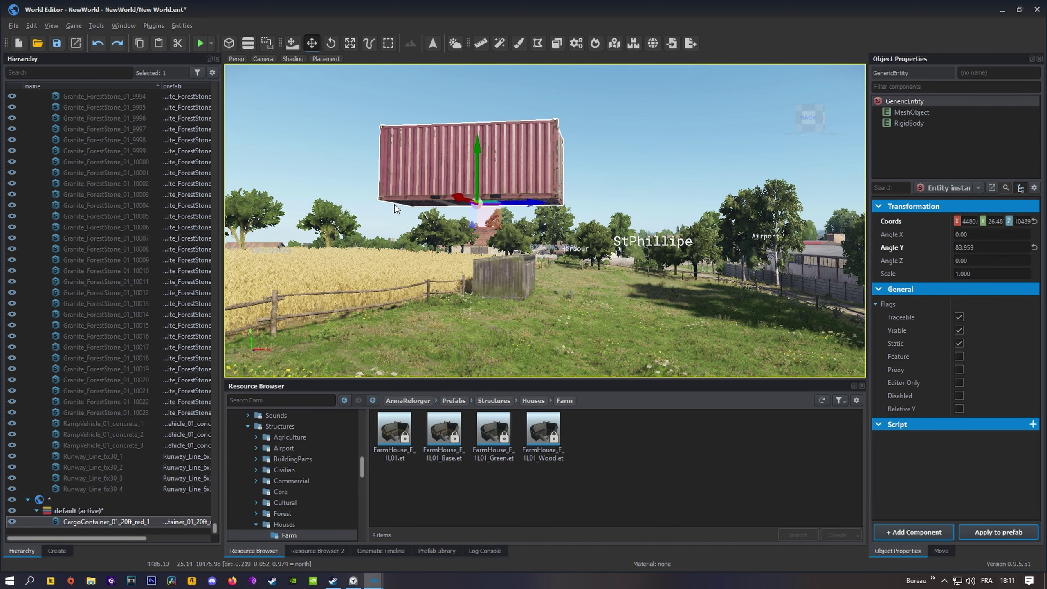
Step: Snap the floating red container down to the ground on the meadow
{"action": "right_click_drag", "start_coordinate": [393, 203], "coordinate": [437, 216]}
{"action": "key", "text": "a"}
{"action": "right_click_drag", "start_coordinate": [535, 351], "coordinate": [490, 363]}
{"action": "key", "text": "s"}
{"action": "mouse_move", "coordinate": [353, 215]}
{"action": "right_mouse_down"}
{"action": "mouse_move", "coordinate": [392, 223]}
{"action": "mouse_move", "coordinate": [359, 215]}
{"action": "mouse_move", "coordinate": [372, 219]}
{"action": "right_mouse_up"}
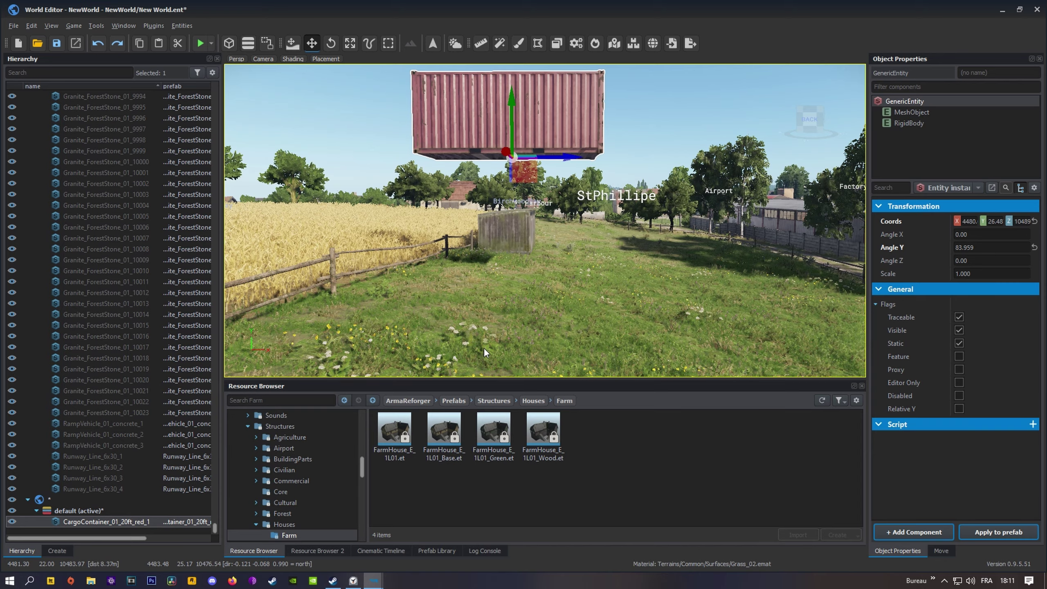
{"action": "key", "text": "Page_Down"}
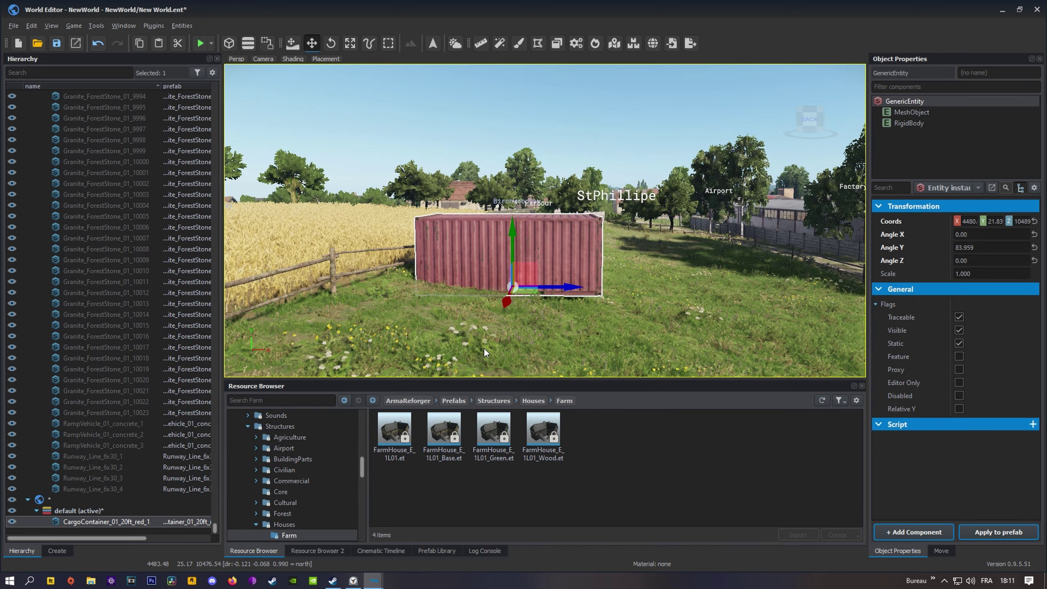
Step: Raise the container back into the air above the meadow, to a height of about 25.3
{"action": "key", "text": "d"}
{"action": "right_click_drag", "start_coordinate": [485, 349], "coordinate": [568, 332]}
{"action": "key", "text": "a"}
{"action": "key", "text": "a"}
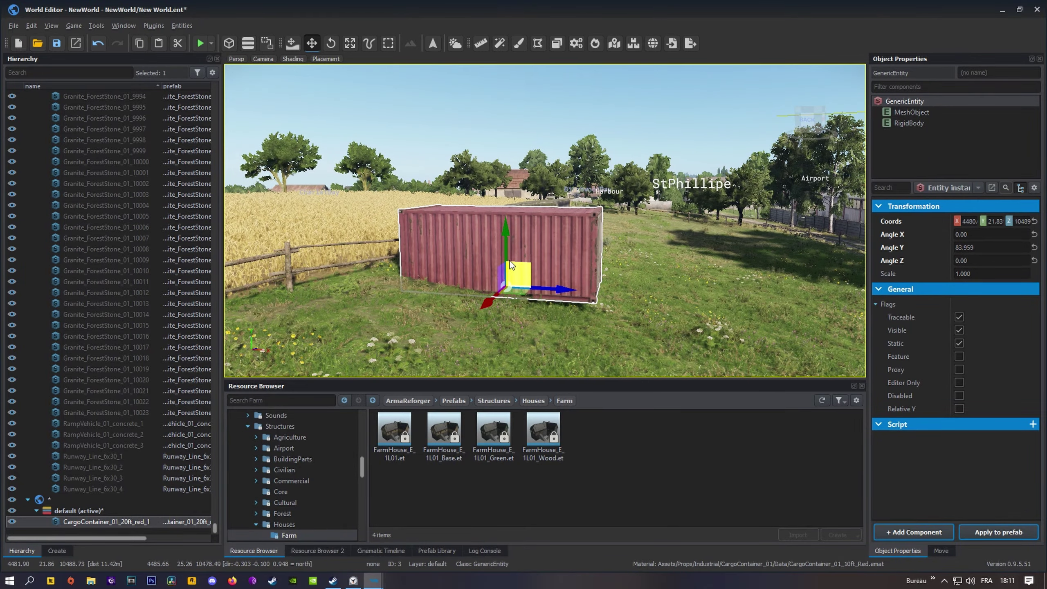
{"action": "left_click_drag", "start_coordinate": [503, 252], "coordinate": [516, 141]}
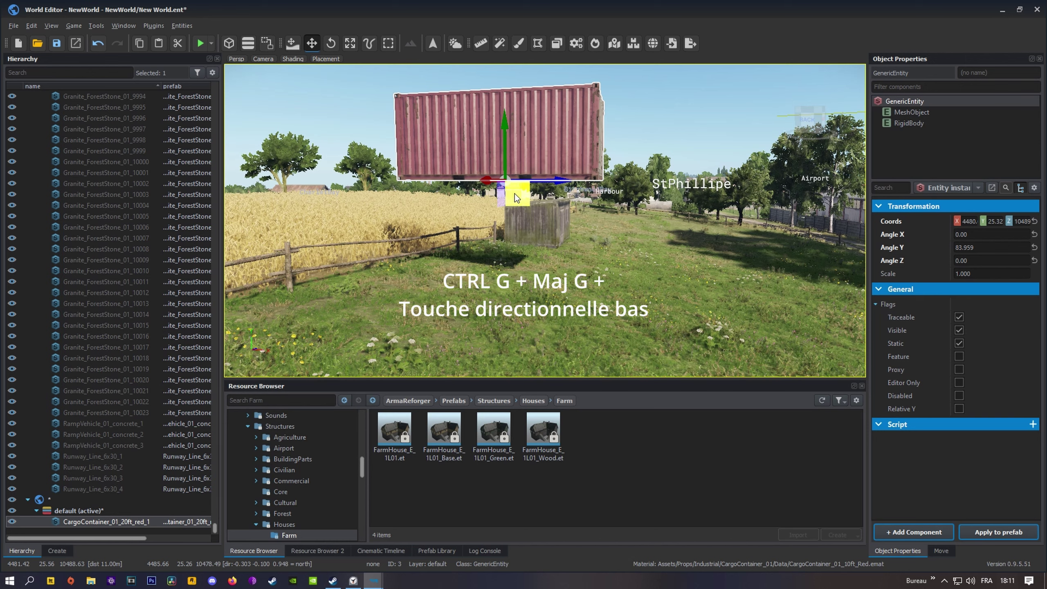
Step: Drop the floating red container onto the meadow, aligned with the terrain slope, and clear the selection
{"action": "key", "text": "ctrl+g"}
{"action": "key", "text": "shift+g"}
{"action": "key", "text": "Down"}
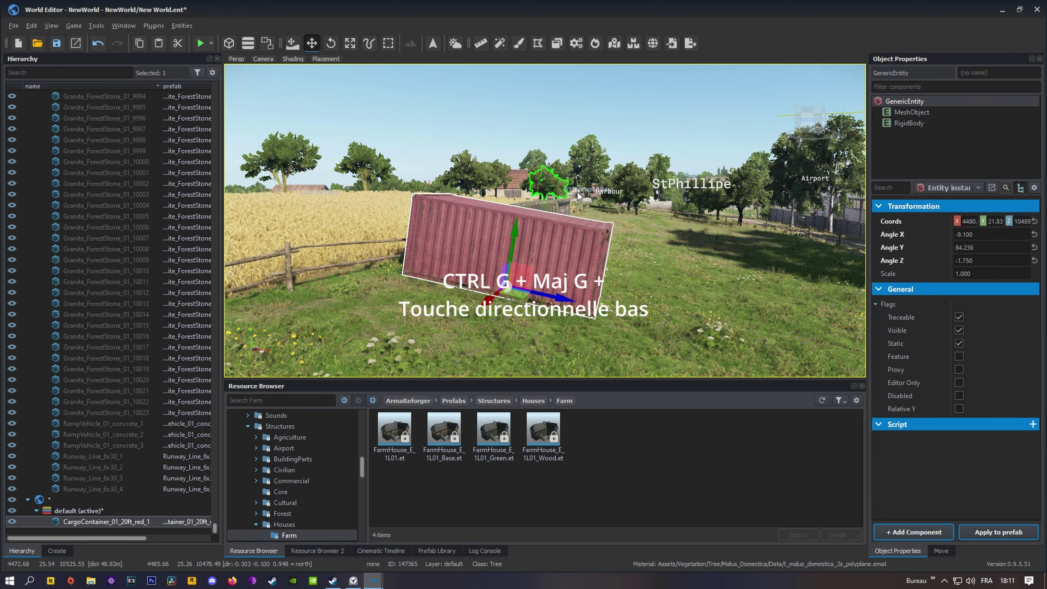
{"action": "key", "text": "d"}
{"action": "key", "text": "w"}
{"action": "right_click_drag", "start_coordinate": [577, 193], "coordinate": [454, 216]}
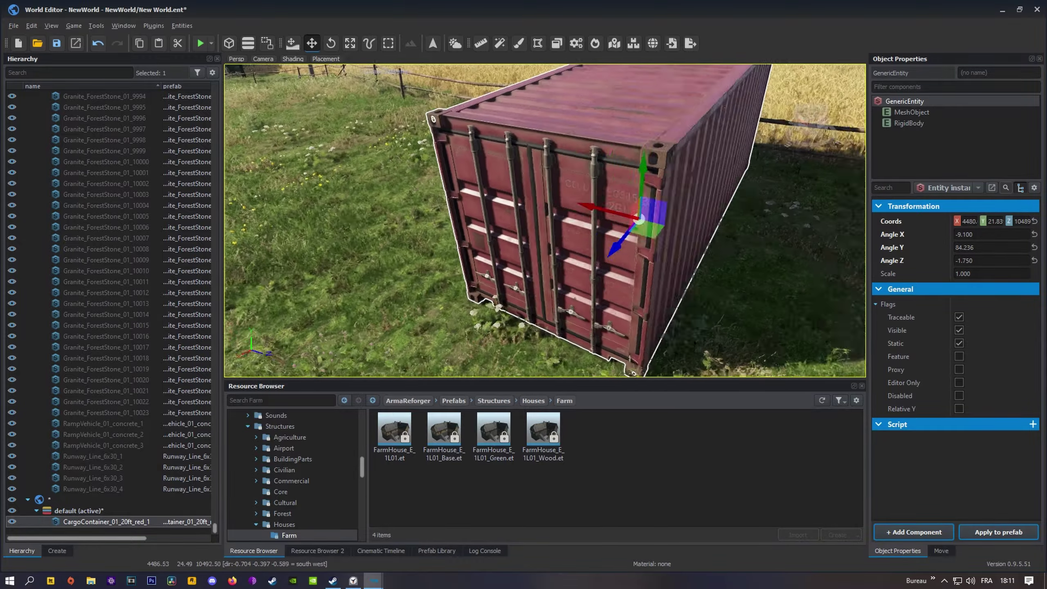
{"action": "key", "text": "d"}
{"action": "right_click_drag", "start_coordinate": [619, 219], "coordinate": [526, 226]}
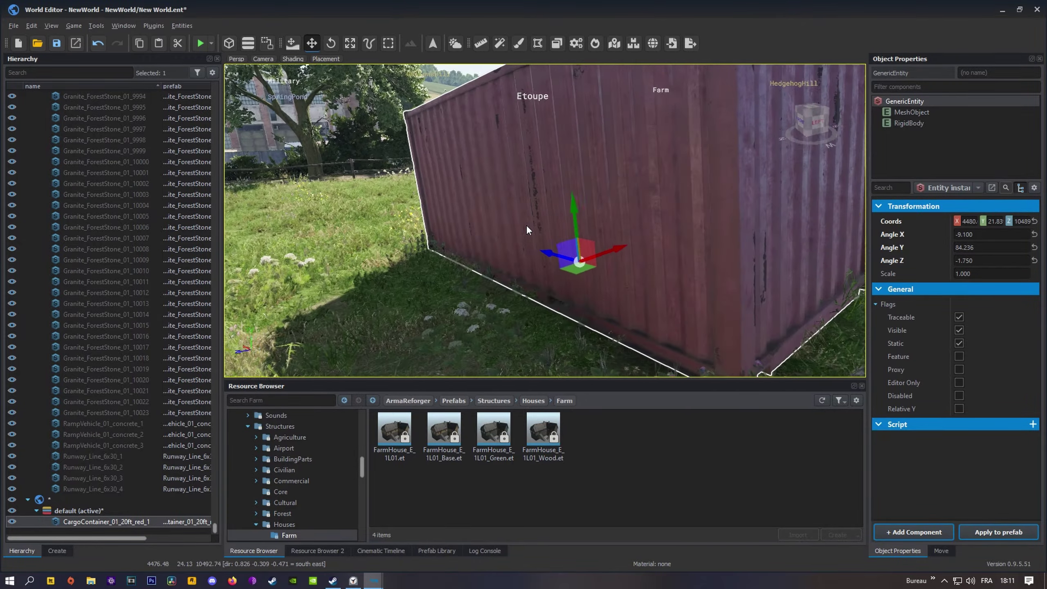
{"action": "left_click", "coordinate": [425, 288]}
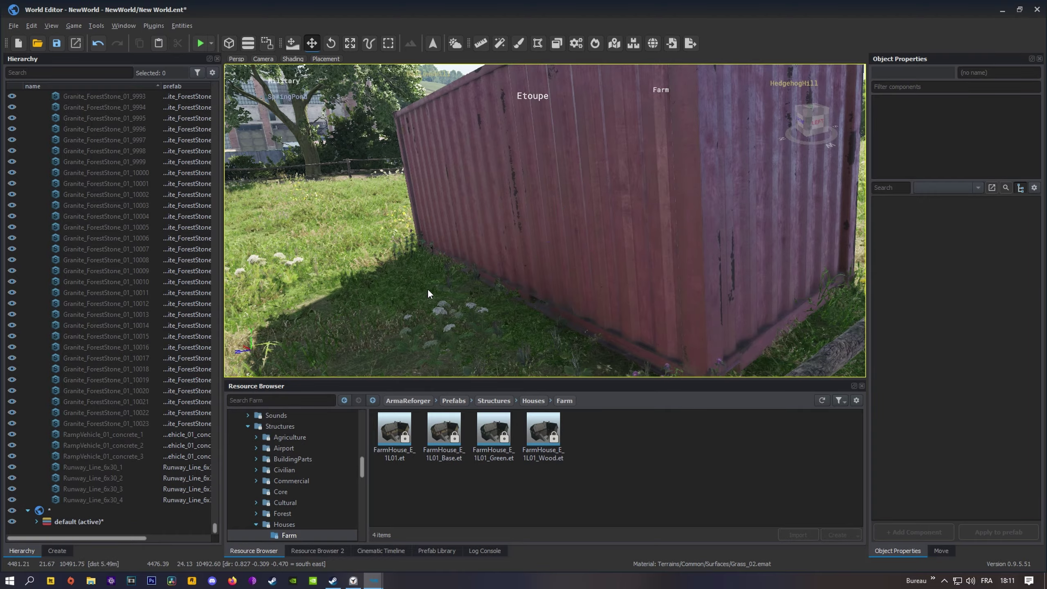
Step: Duplicate the large tree beside the dirt track and place the copy closer in on the meadow
{"action": "key", "text": "a"}
{"action": "mouse_move", "coordinate": [427, 288]}
{"action": "right_mouse_down"}
{"action": "mouse_move", "coordinate": [592, 288]}
{"action": "mouse_move", "coordinate": [785, 312]}
{"action": "mouse_move", "coordinate": [852, 275]}
{"action": "mouse_move", "coordinate": [844, 263]}
{"action": "mouse_move", "coordinate": [860, 257]}
{"action": "mouse_move", "coordinate": [835, 245]}
{"action": "right_mouse_up"}
{"action": "key", "text": "a"}
{"action": "key", "text": "d"}
{"action": "key", "text": "w"}
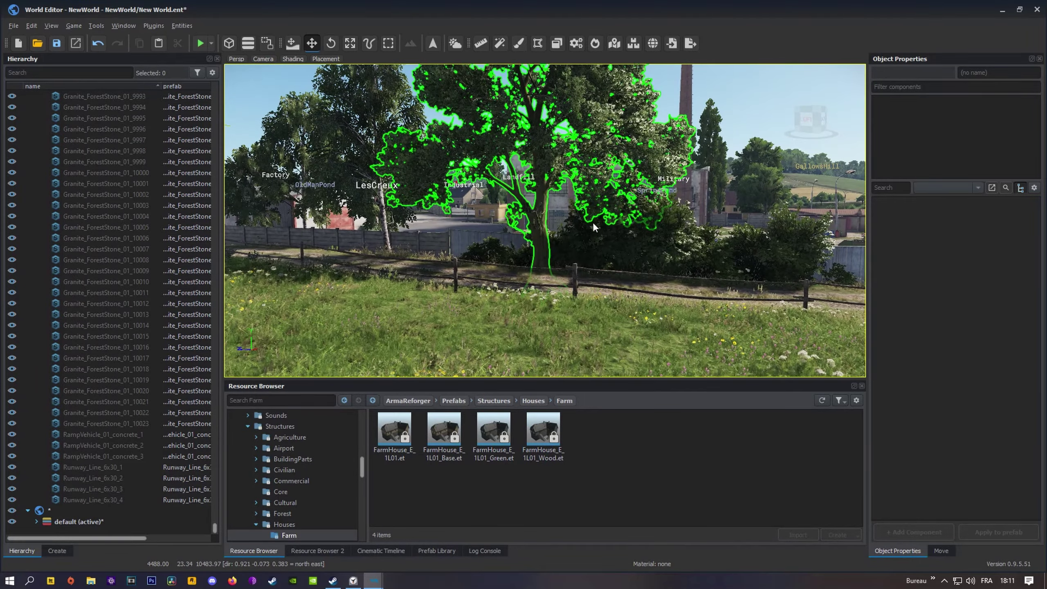
{"action": "left_click", "coordinate": [544, 246]}
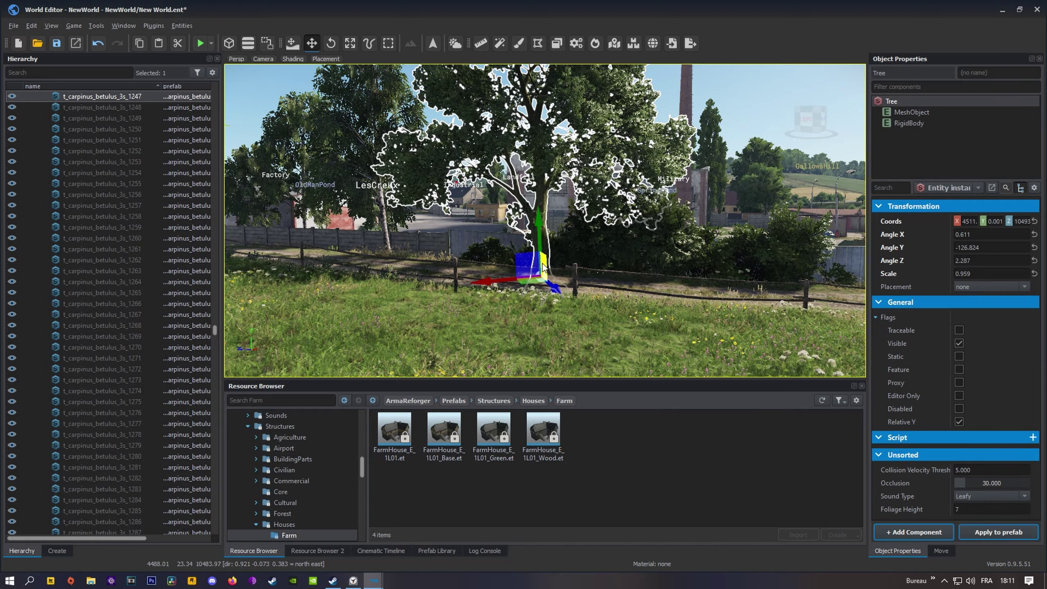
{"action": "key", "text": "ctrl+d"}
{"action": "left_click_drag", "start_coordinate": [538, 280], "coordinate": [417, 331]}
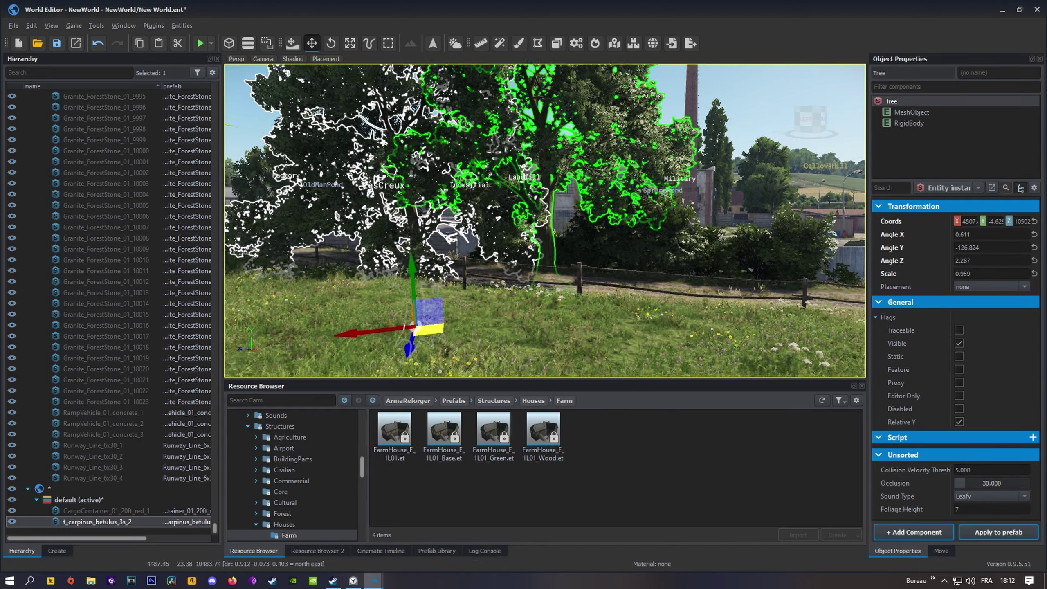
Step: Raise the tree copy above the meadow to a height of about 7.3
{"action": "key", "text": "s"}
{"action": "mouse_move", "coordinate": [416, 330]}
{"action": "right_mouse_down"}
{"action": "mouse_move", "coordinate": [367, 331]}
{"action": "mouse_move", "coordinate": [416, 321]}
{"action": "right_mouse_up"}
{"action": "key", "text": "s"}
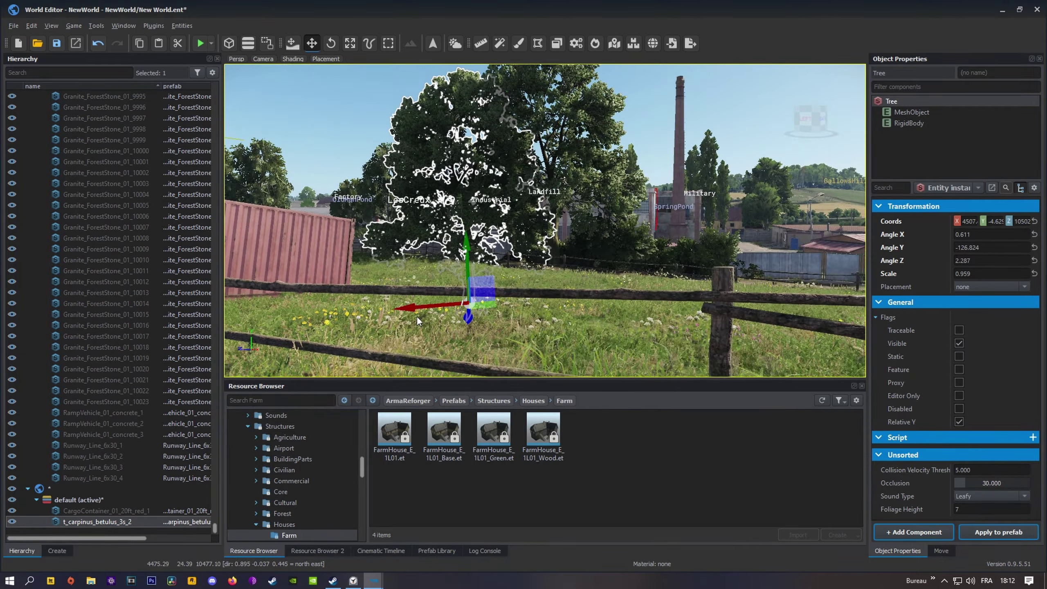
{"action": "left_click_drag", "start_coordinate": [472, 252], "coordinate": [480, 205]}
{"action": "right_click_drag", "start_coordinate": [537, 173], "coordinate": [482, 204]}
{"action": "key", "text": "q"}
{"action": "key", "text": "d"}
{"action": "key", "text": "s"}
{"action": "right_click_drag", "start_coordinate": [524, 231], "coordinate": [529, 202]}
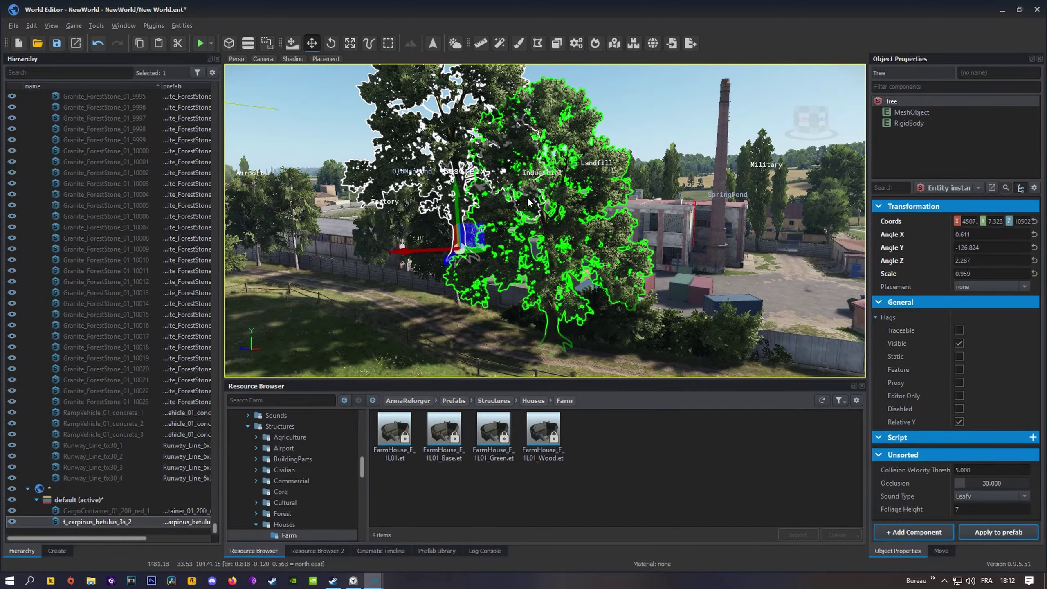
Step: Move the floating tree copy freely across the dirt track to the factory side of the fence
{"action": "left_click_drag", "start_coordinate": [469, 250], "coordinate": [783, 339]}
{"action": "right_click_drag", "start_coordinate": [659, 346], "coordinate": [758, 371]}
{"action": "key", "text": "s"}
{"action": "key", "text": "s"}
{"action": "key", "text": "a"}
{"action": "mouse_move", "coordinate": [396, 346]}
{"action": "right_mouse_down"}
{"action": "mouse_move", "coordinate": [371, 362]}
{"action": "mouse_move", "coordinate": [379, 351]}
{"action": "right_mouse_up"}
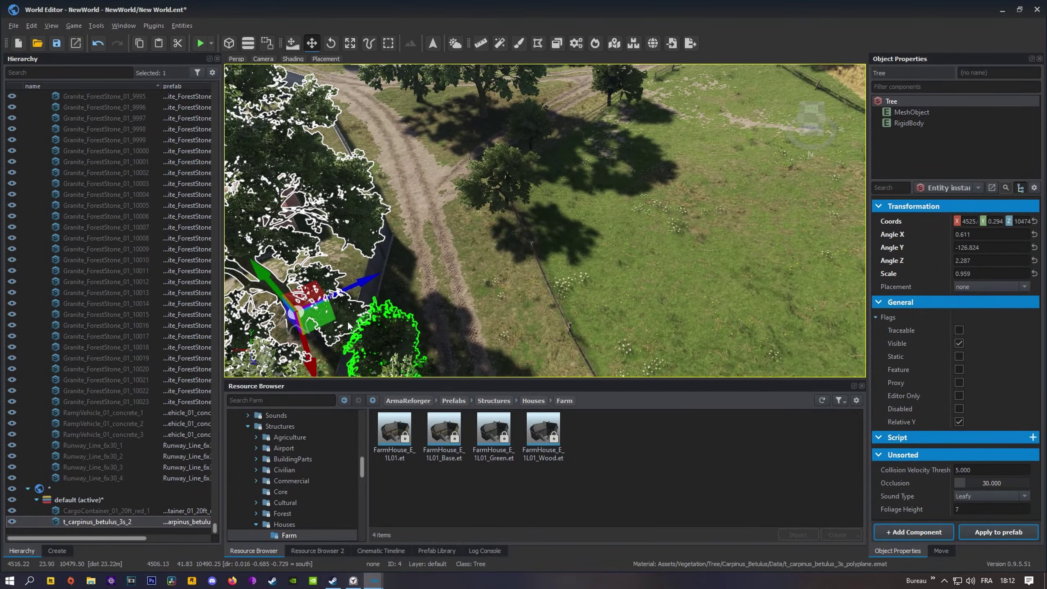
Step: Move the tree copy back over the open meadow beside the wheat field, to about X 4485, Z 10465
{"action": "left_click_drag", "start_coordinate": [296, 310], "coordinate": [745, 166]}
{"action": "key", "text": "w"}
{"action": "key", "text": "d"}
{"action": "right_click_drag", "start_coordinate": [720, 242], "coordinate": [709, 209]}
{"action": "left_click_drag", "start_coordinate": [659, 227], "coordinate": [758, 214]}
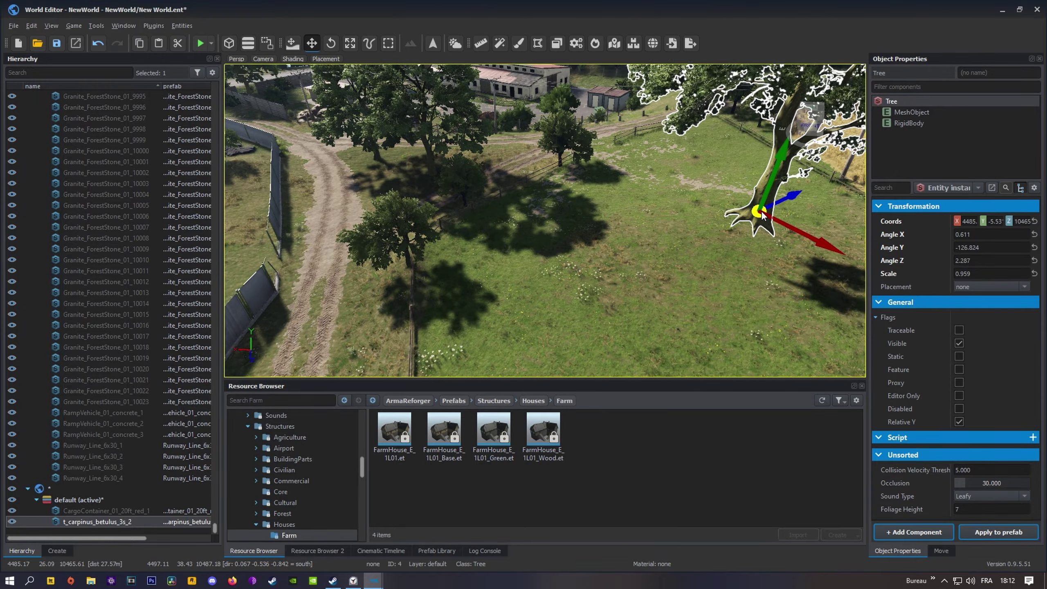
Step: Snap the floating tree copy straight down to the ground, keeping its rotation
{"action": "key", "text": "d"}
{"action": "right_click_drag", "start_coordinate": [757, 214], "coordinate": [741, 255]}
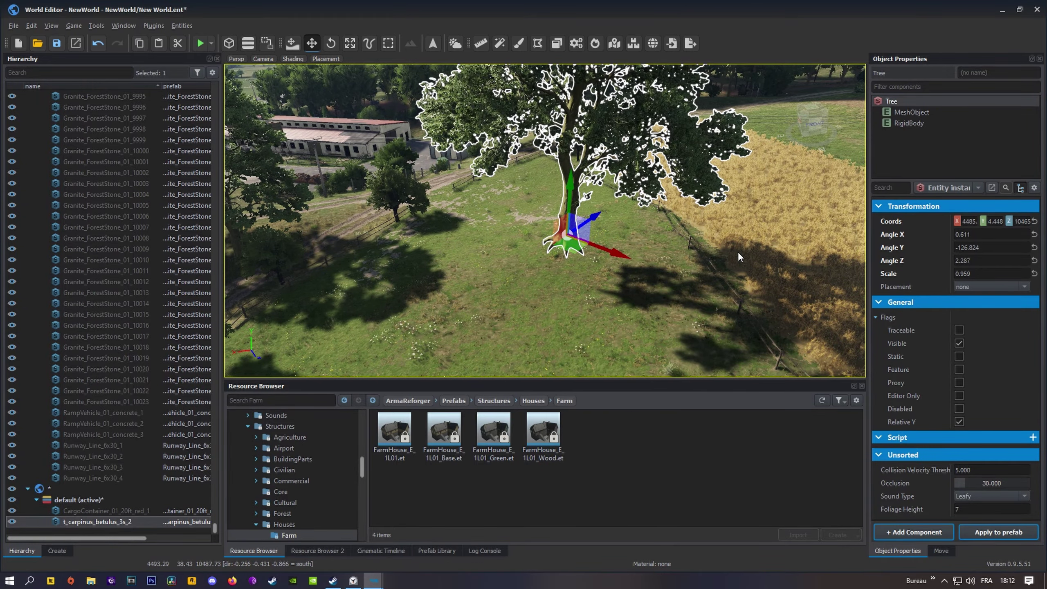
{"action": "key", "text": "Page_Down"}
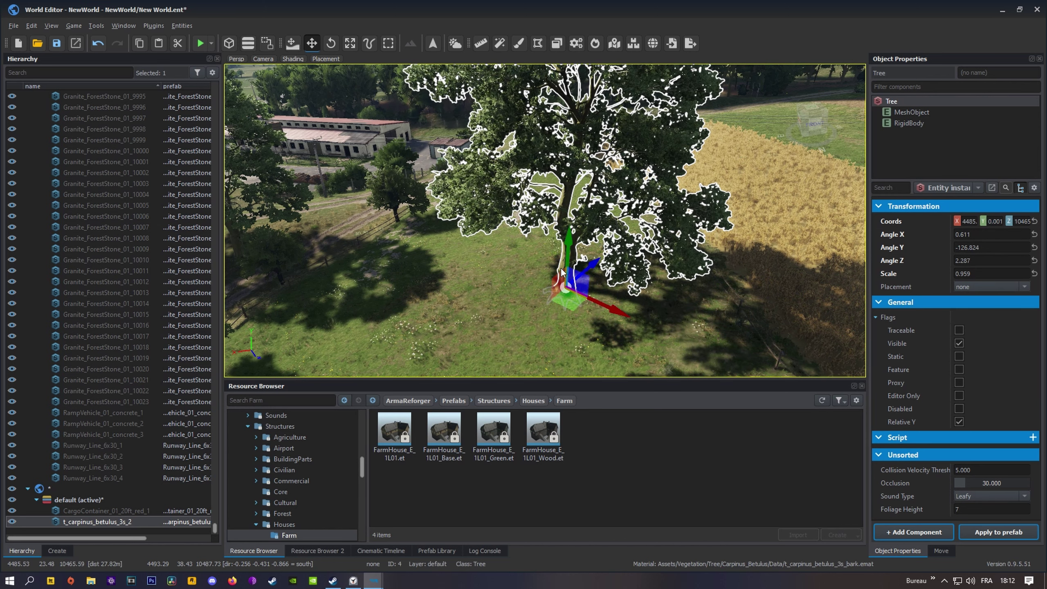
Step: Raise the tree copy to a height of about 5.9 and snap it to the ground aligned with the slope
{"action": "left_click_drag", "start_coordinate": [568, 261], "coordinate": [580, 184]}
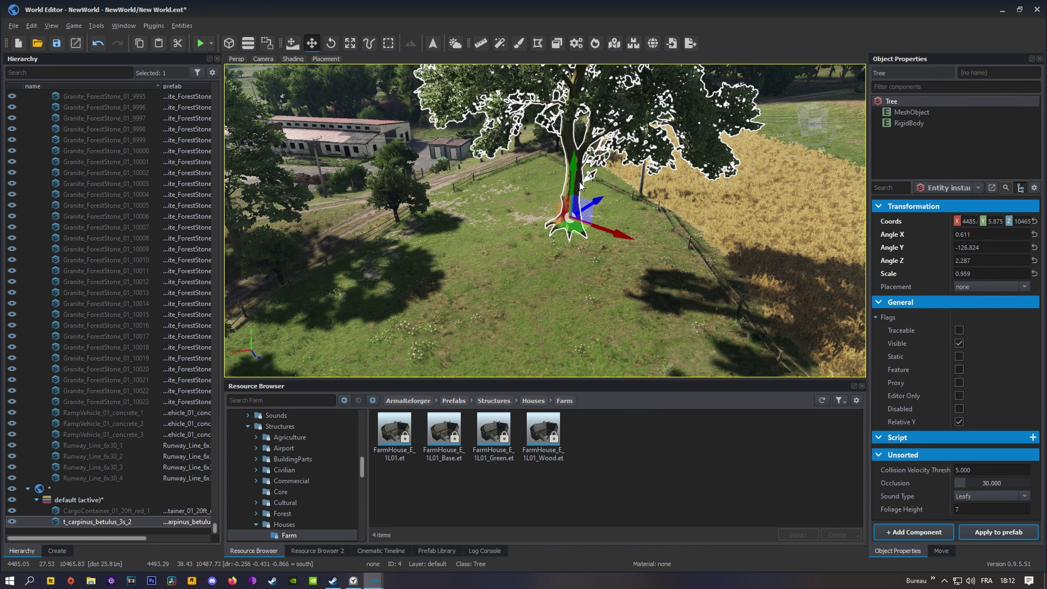
{"action": "key", "text": "End"}
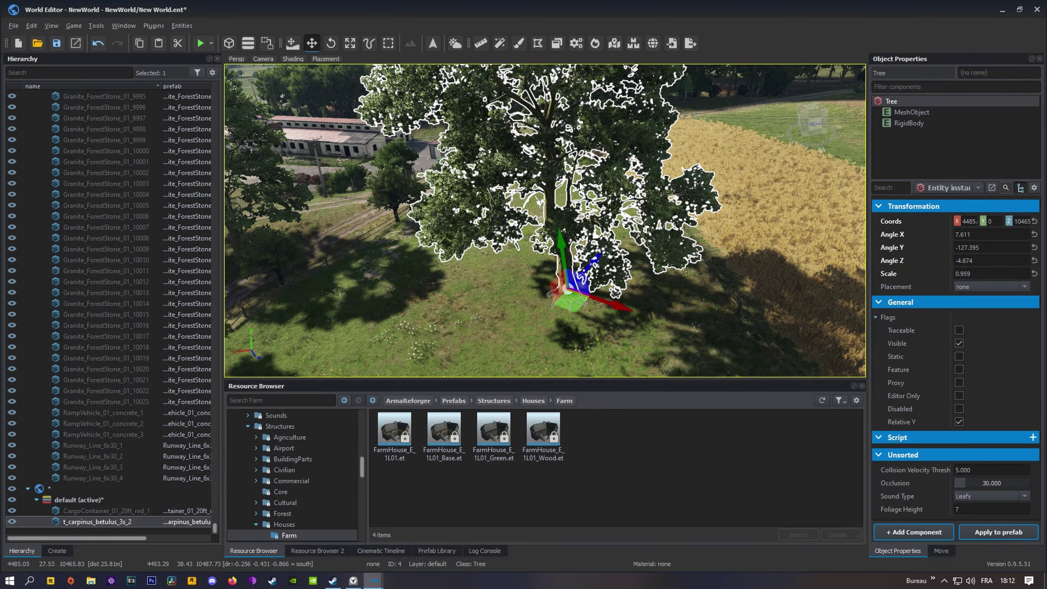
Step: Examine from several sides how the slope-aligned tree copy's trunk and roots sit on the meadow
{"action": "right_click_drag", "start_coordinate": [626, 273], "coordinate": [268, 241]}
{"action": "key", "text": "d"}
{"action": "key", "text": "d"}
{"action": "key", "text": "d"}
{"action": "key", "text": "w"}
{"action": "key", "text": "d"}
{"action": "key", "text": "w"}
{"action": "key", "text": "w"}
{"action": "key", "text": "d"}
{"action": "right_click_drag", "start_coordinate": [320, 206], "coordinate": [328, 213]}
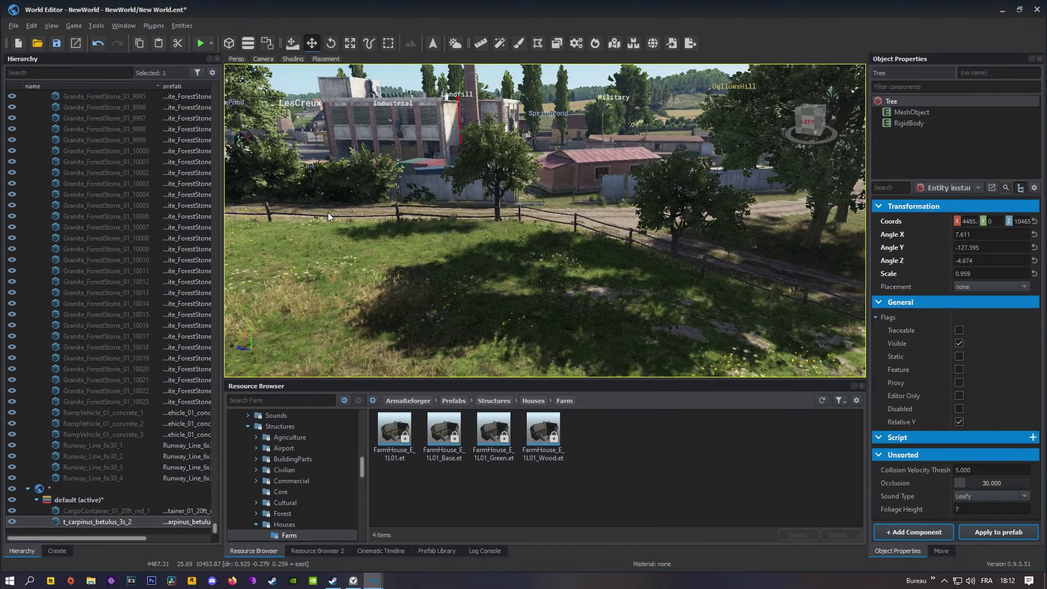
{"action": "key", "text": "a"}
{"action": "right_click_drag", "start_coordinate": [597, 266], "coordinate": [336, 218]}
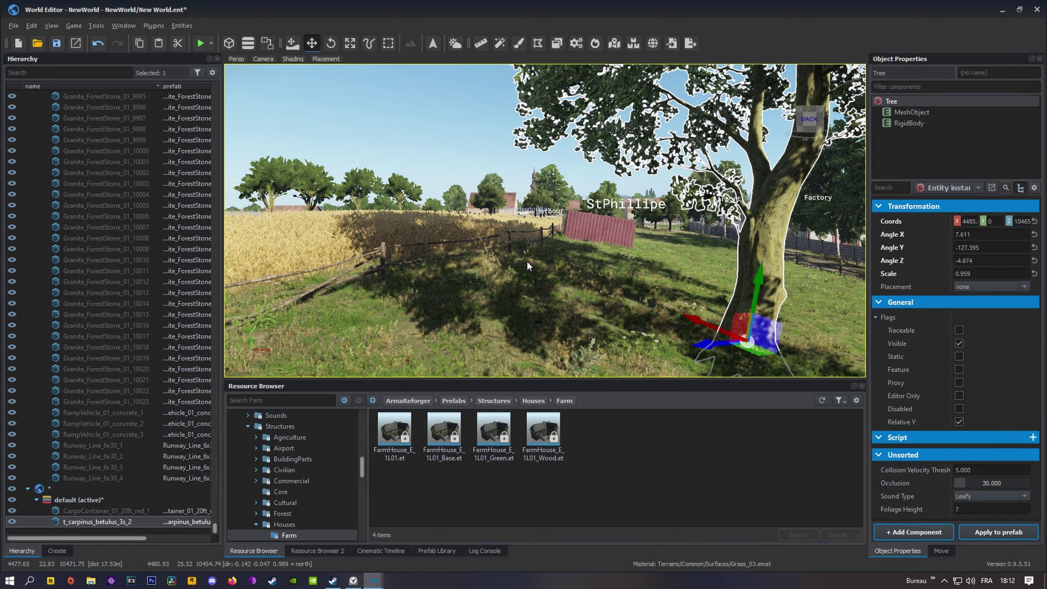
{"action": "right_click_drag", "start_coordinate": [588, 260], "coordinate": [643, 277]}
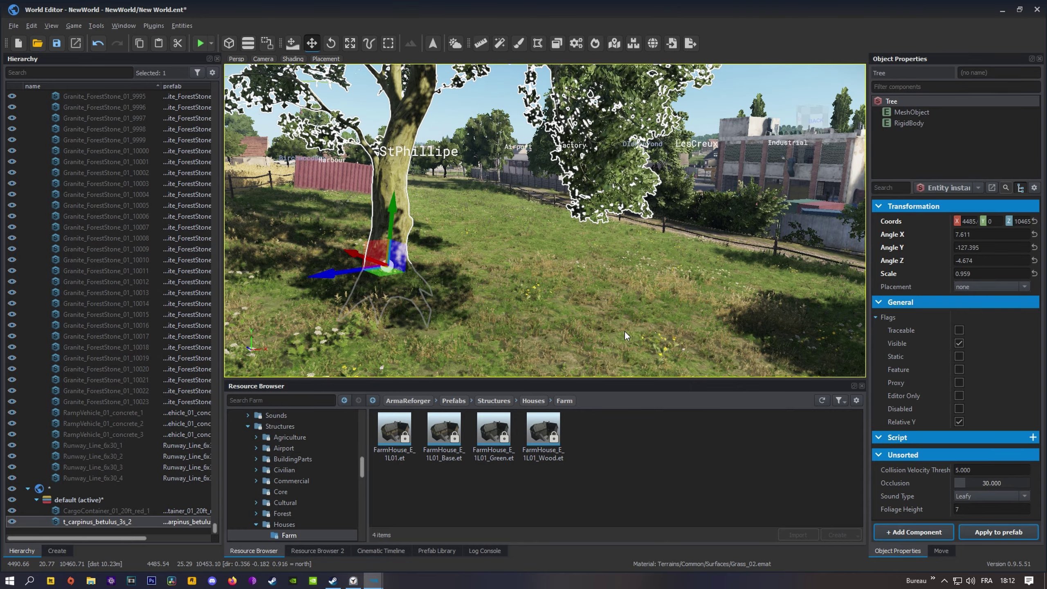
{"action": "right_click_drag", "start_coordinate": [619, 341], "coordinate": [553, 348]}
{"action": "key", "text": "d"}
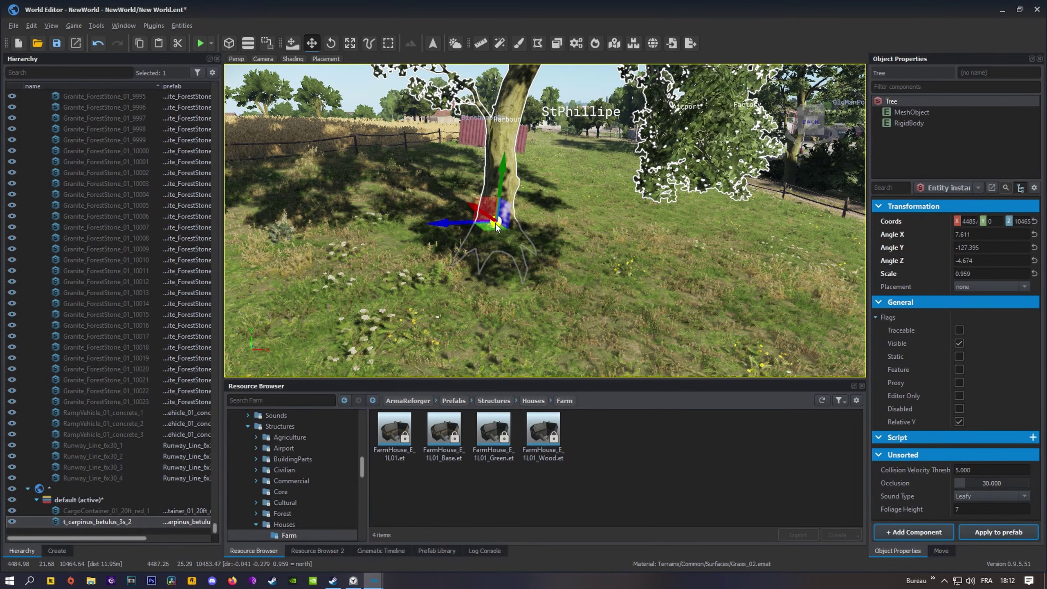
Step: Undo the slope-aligned ground snap of the tree copy and delete the copy
{"action": "key", "text": "ctrl+z"}
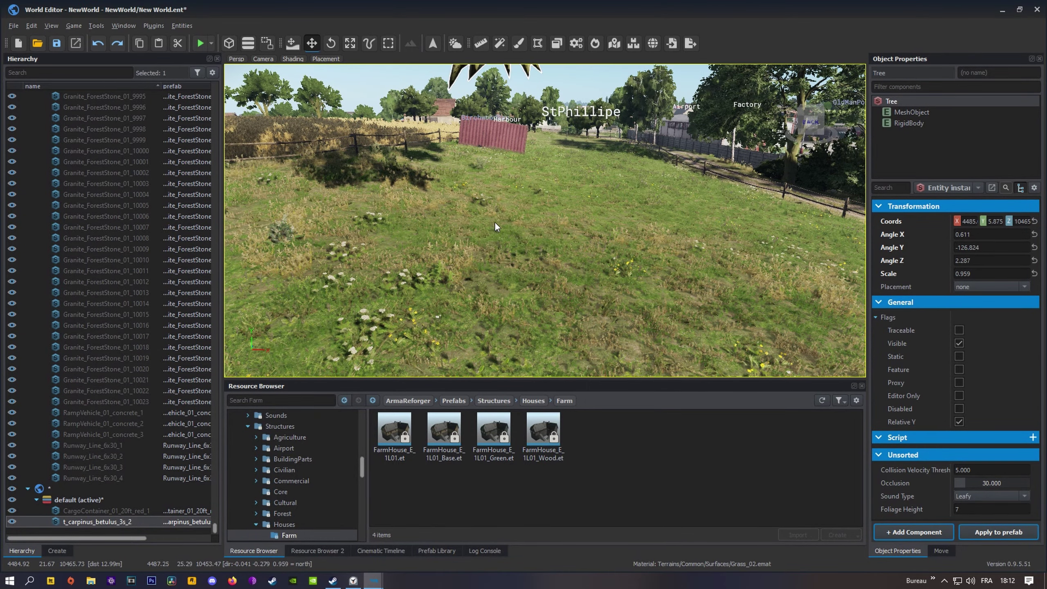
{"action": "right_click_drag", "start_coordinate": [494, 221], "coordinate": [480, 218]}
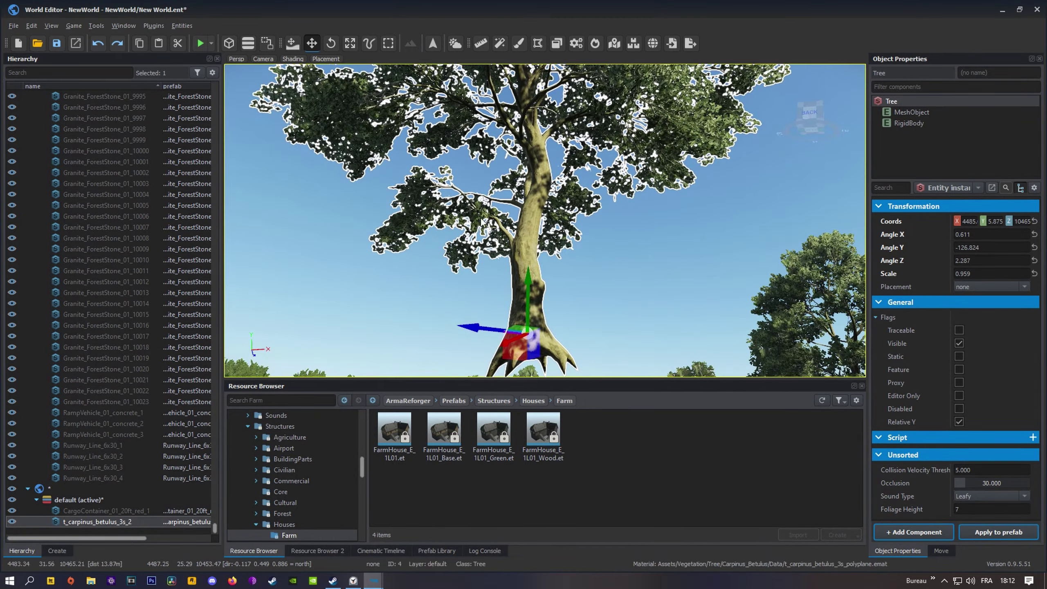
{"action": "right_click", "coordinate": [527, 336]}
{"action": "left_click", "coordinate": [554, 198]}
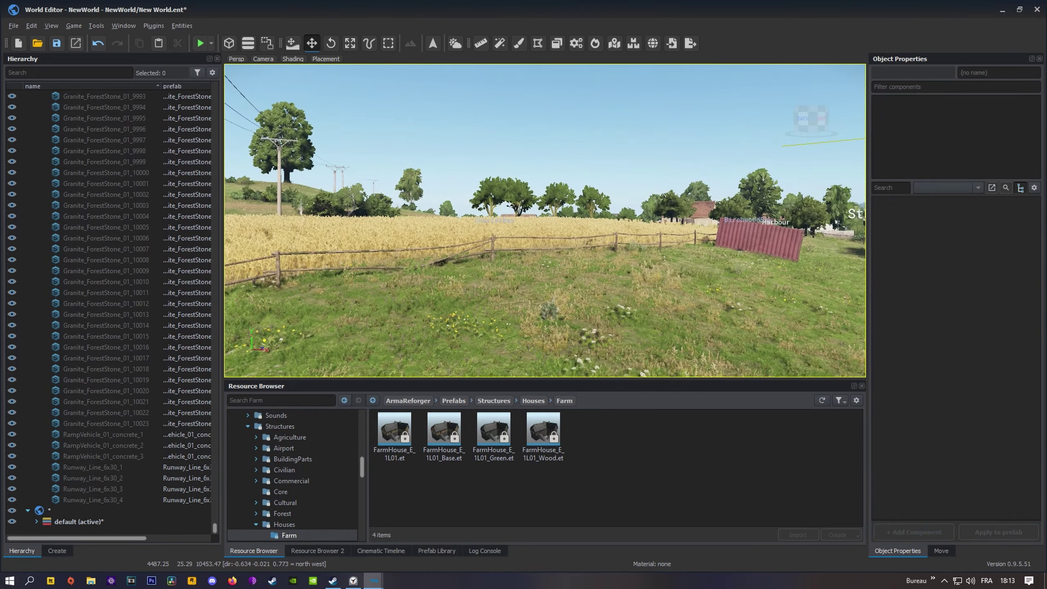
Step: Delete the long red-roofed cow shed next to the silos, accepting the deletion from inactive layers
{"action": "key", "text": "q"}
{"action": "right_click_drag", "start_coordinate": [554, 198], "coordinate": [355, 191]}
{"action": "key", "text": "q"}
{"action": "key", "text": "w"}
{"action": "key", "text": "w"}
{"action": "key", "text": "w"}
{"action": "right_click_drag", "start_coordinate": [511, 205], "coordinate": [544, 210]}
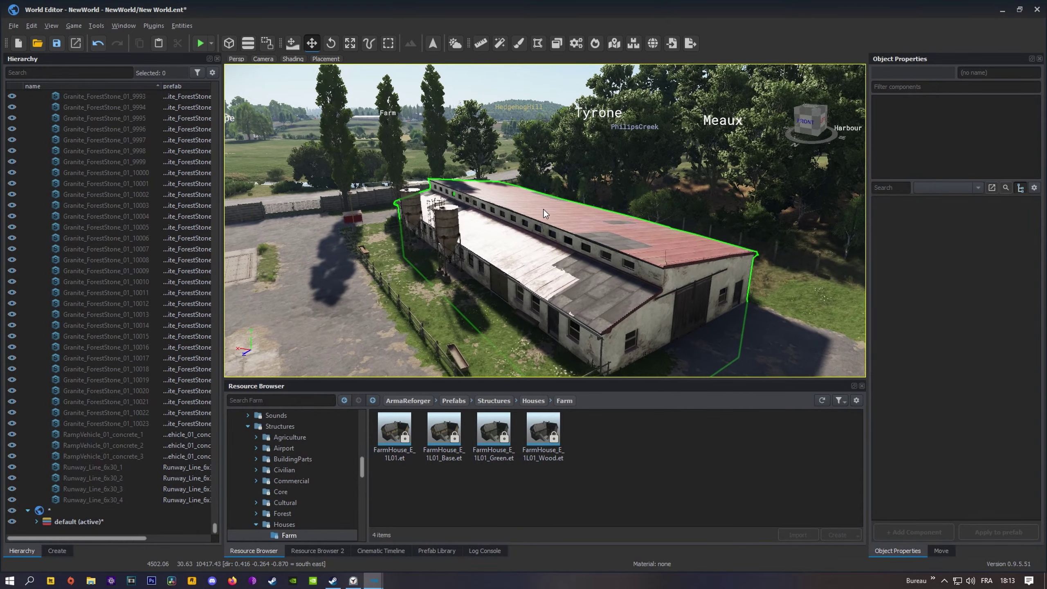
{"action": "left_click", "coordinate": [565, 258]}
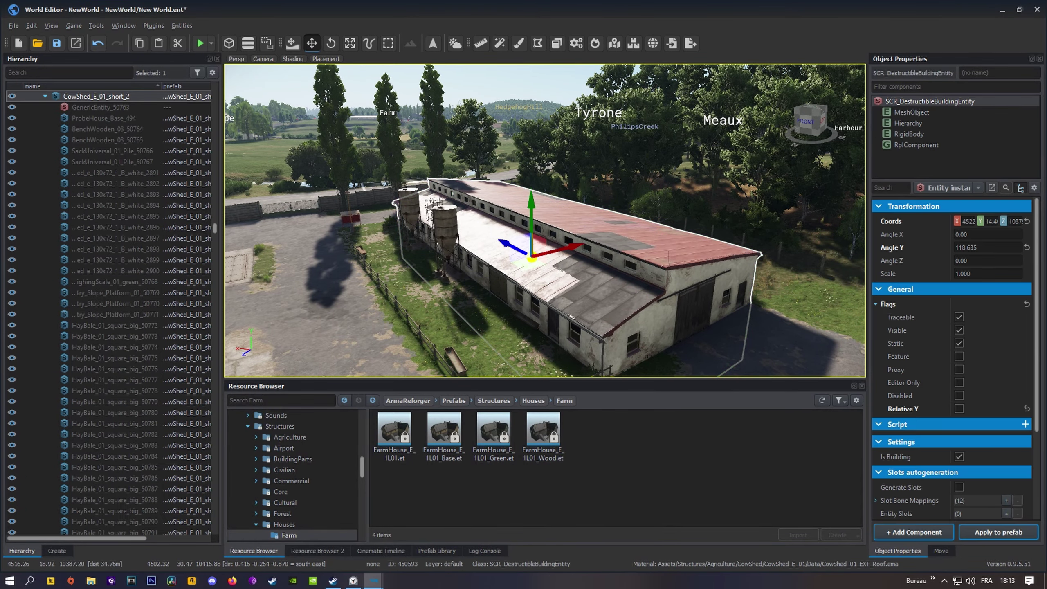
{"action": "right_click", "coordinate": [533, 256]}
{"action": "left_click", "coordinate": [568, 198]}
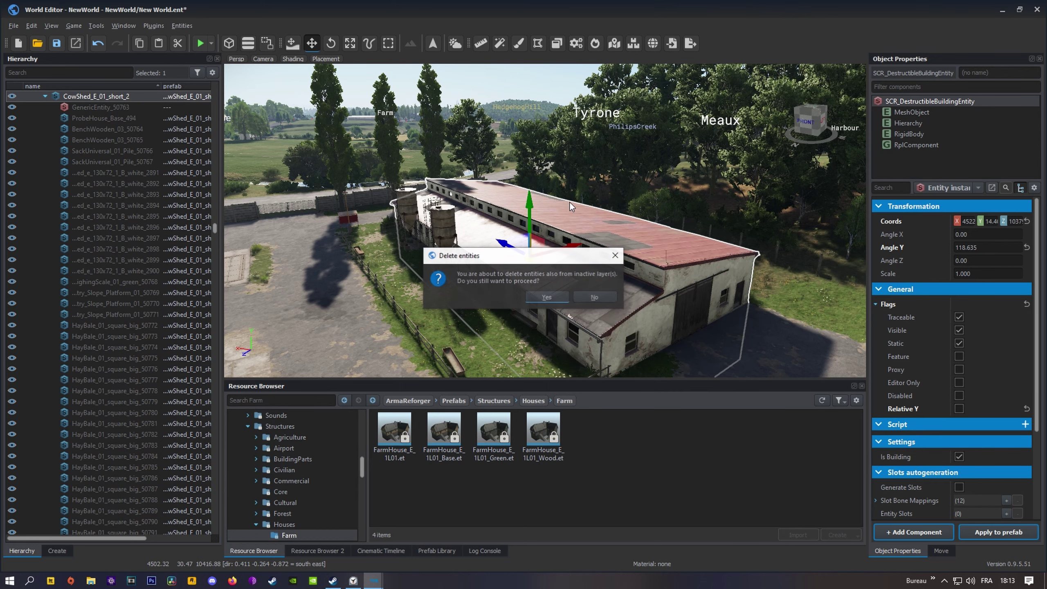
{"action": "left_click", "coordinate": [545, 296]}
Step: Examine the cleared farmyard where the cow shed stood and its surroundings
{"action": "key", "text": "w"}
{"action": "right_click_drag", "start_coordinate": [624, 327], "coordinate": [329, 335]}
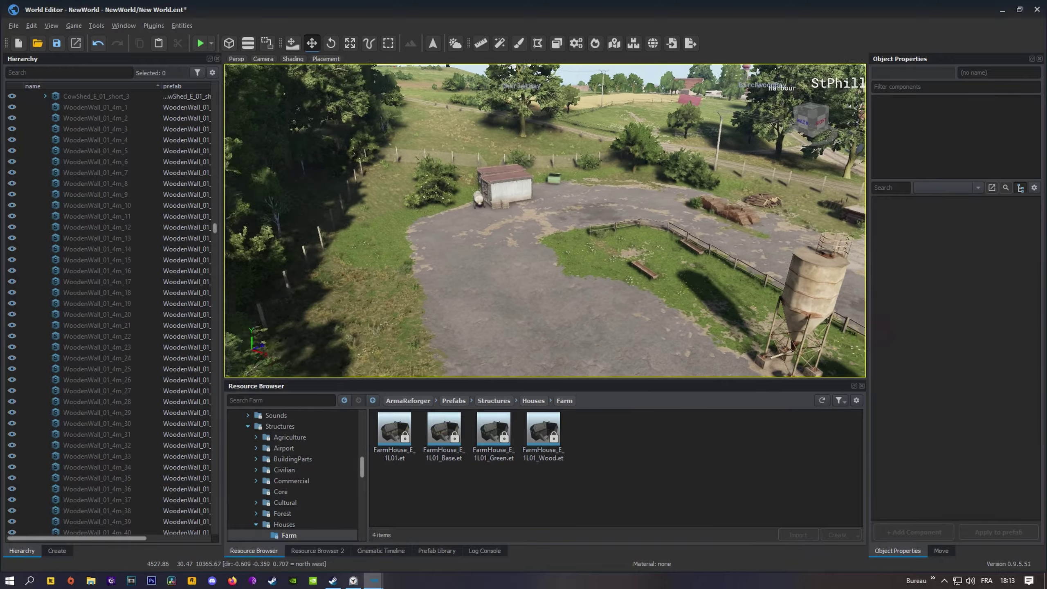
{"action": "right_click_drag", "start_coordinate": [545, 220], "coordinate": [519, 197]}
{"action": "key", "text": "w"}
{"action": "key", "text": "q"}
{"action": "key", "text": "w"}
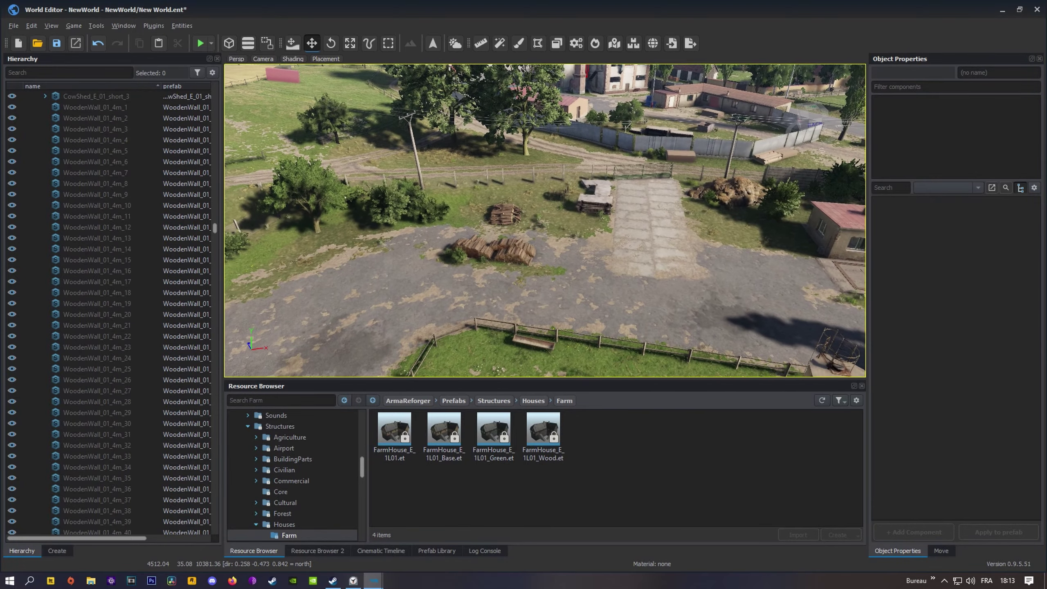
{"action": "right_click_drag", "start_coordinate": [495, 331], "coordinate": [338, 198]}
{"action": "key", "text": "w"}
Step: Select the wooden pole fence section at the corner of the meadow
{"action": "left_click", "coordinate": [600, 243]}
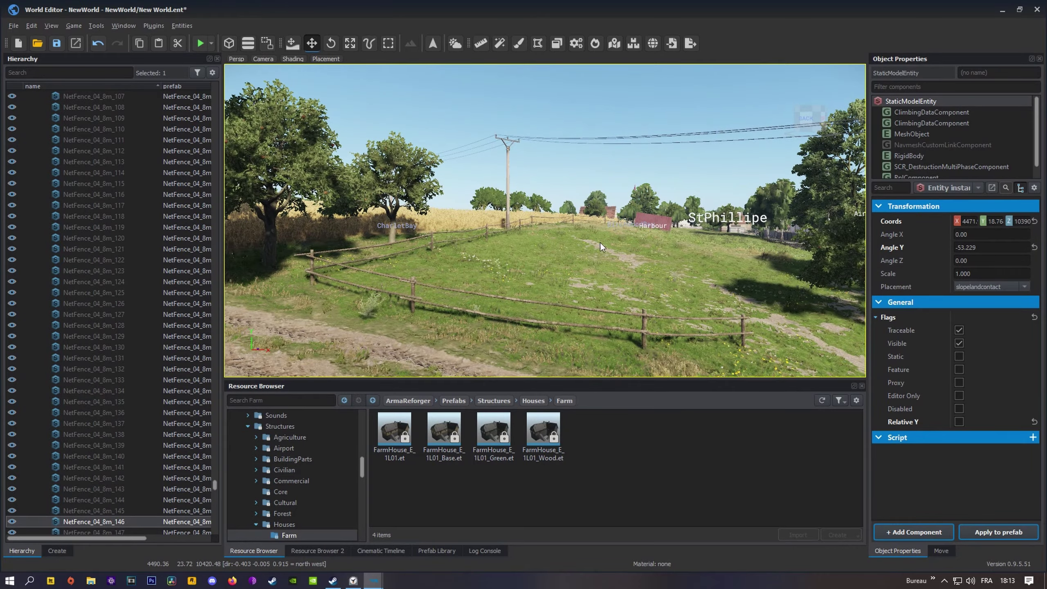
{"action": "key", "text": "w"}
{"action": "right_click_drag", "start_coordinate": [545, 220], "coordinate": [434, 278]}
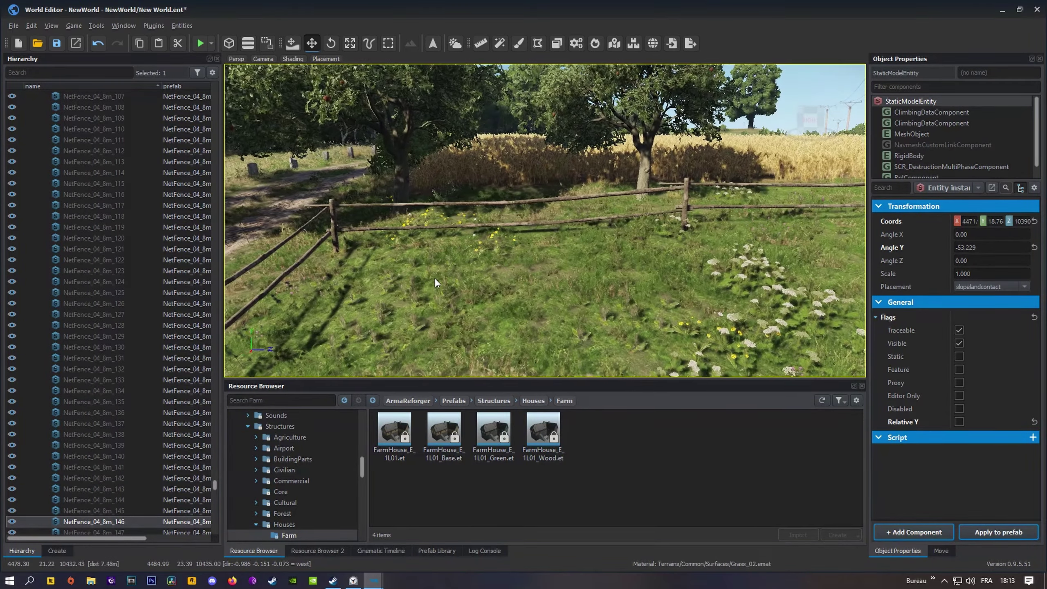
{"action": "left_click", "coordinate": [464, 227]}
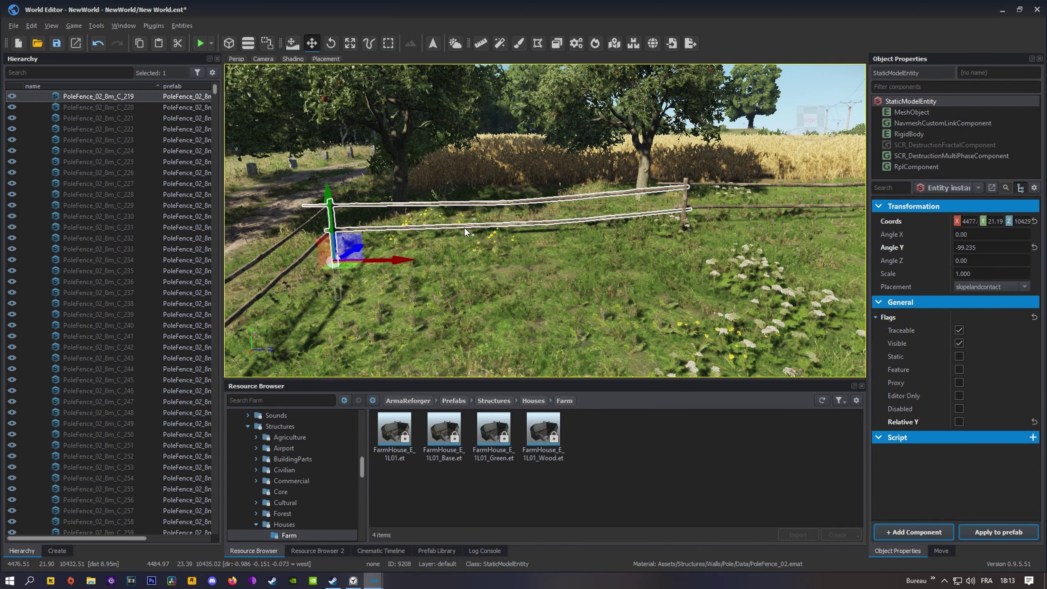
{"action": "right_click_drag", "start_coordinate": [465, 228], "coordinate": [474, 313]}
{"action": "key", "text": "q"}
{"action": "right_click_drag", "start_coordinate": [464, 268], "coordinate": [493, 321]}
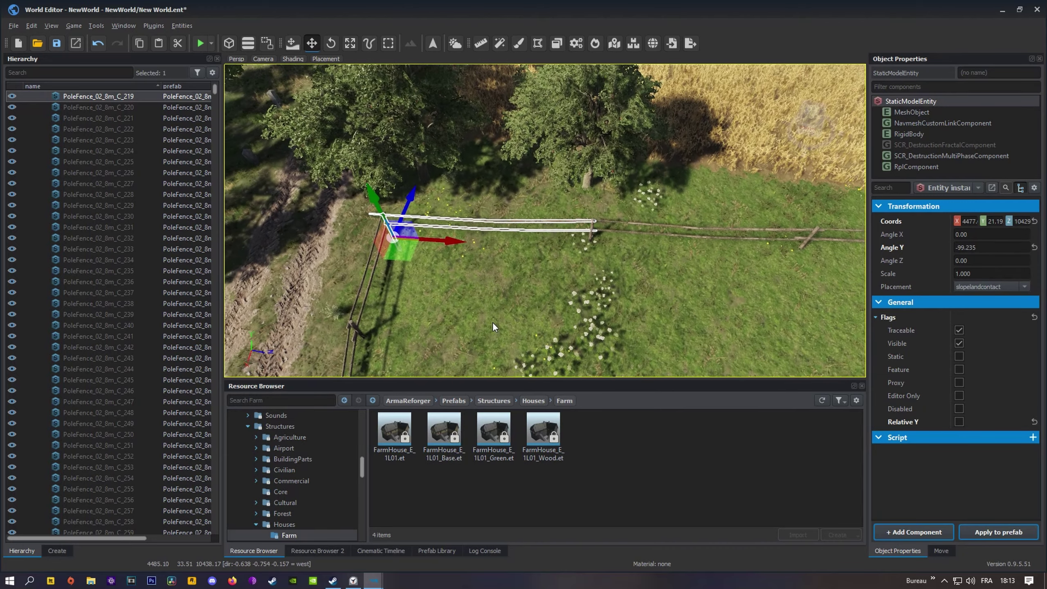
Step: Clear the selection and try selecting several pole fence sections along the wheat field with a selection box
{"action": "left_click", "coordinate": [494, 301]}
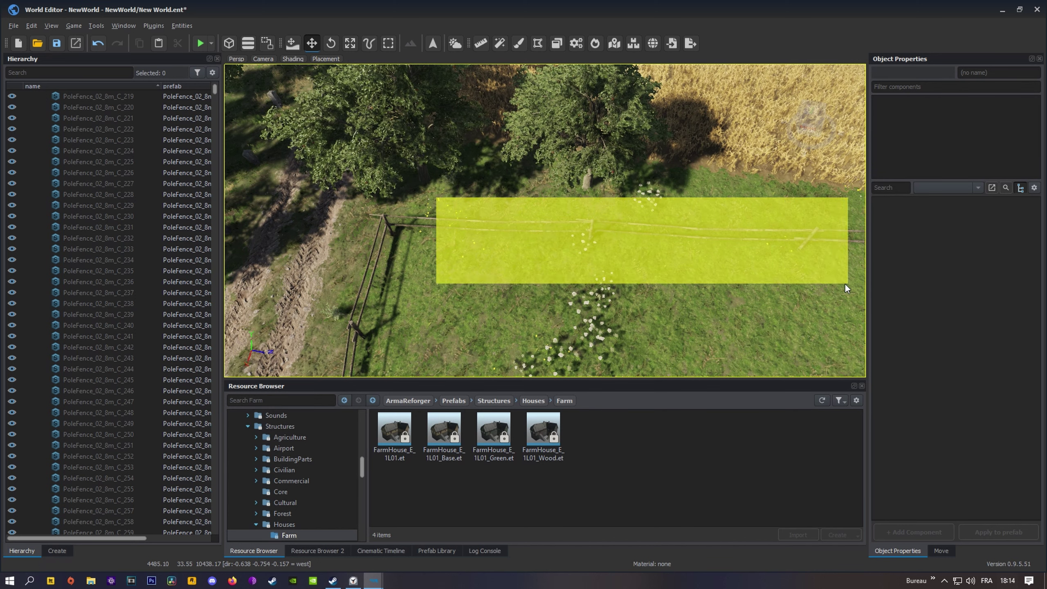
{"action": "left_click_drag", "start_coordinate": [819, 281], "coordinate": [817, 281]}
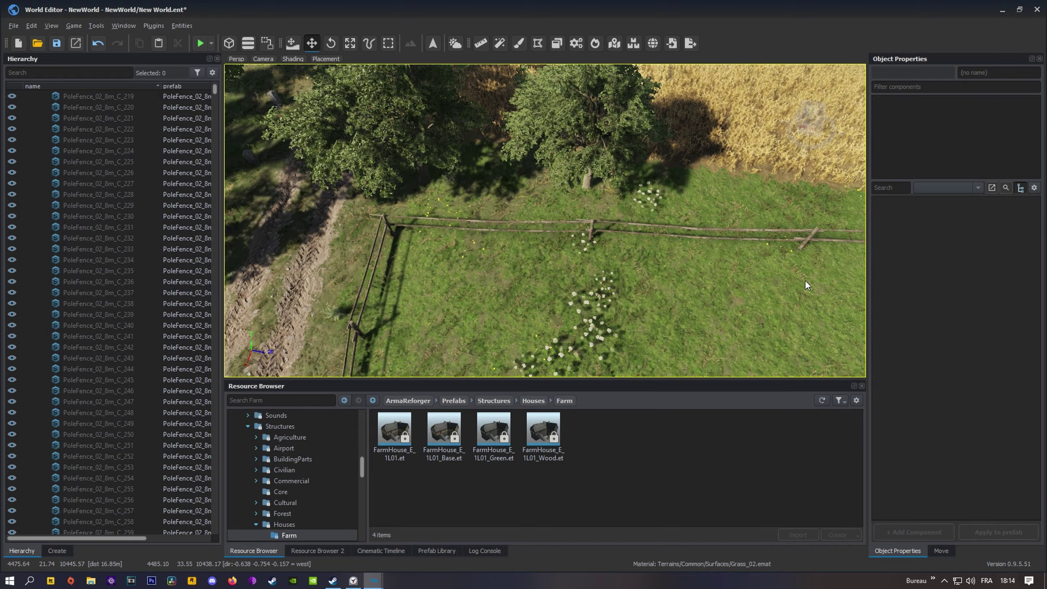
{"action": "mouse_move", "coordinate": [806, 281]}
{"action": "right_mouse_down"}
{"action": "mouse_move", "coordinate": [783, 314]}
{"action": "mouse_move", "coordinate": [750, 322]}
{"action": "mouse_move", "coordinate": [790, 276]}
{"action": "right_mouse_up"}
{"action": "key", "text": "d"}
{"action": "left_click_drag", "start_coordinate": [338, 318], "coordinate": [640, 349]}
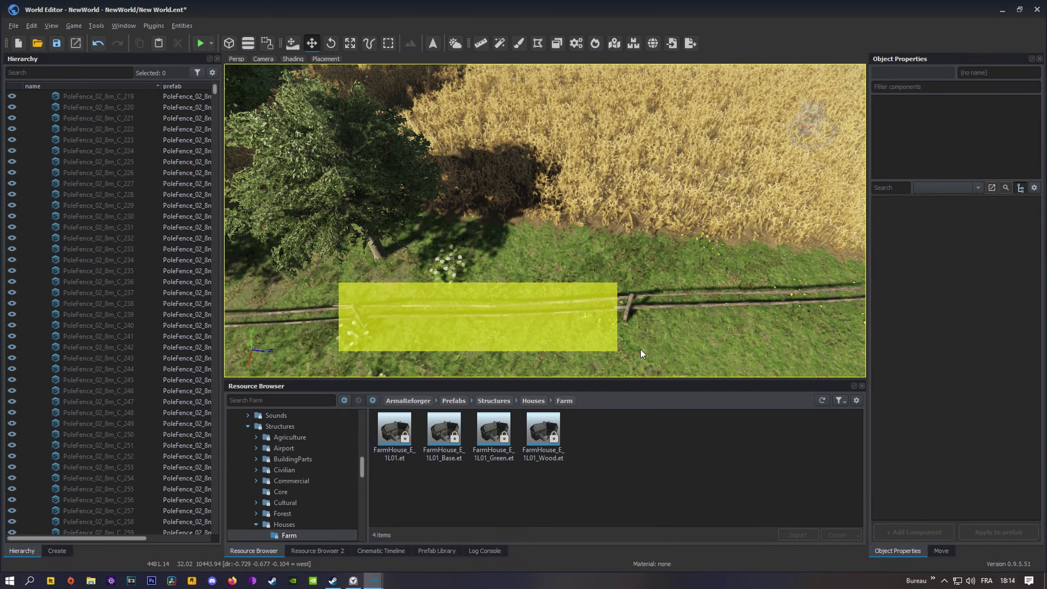
{"action": "left_click_drag", "start_coordinate": [721, 341], "coordinate": [721, 340]}
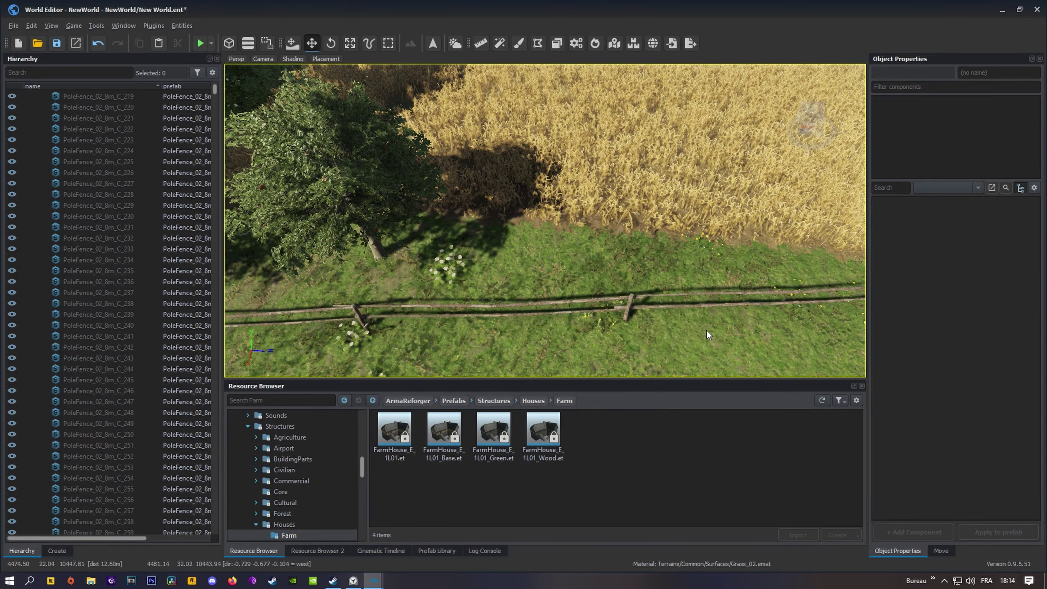
Step: Box-select the bushes along the edge of the plowed field and copy them onto the field
{"action": "right_click_drag", "start_coordinate": [707, 330], "coordinate": [708, 255]}
{"action": "key", "text": "e"}
{"action": "key", "text": "w"}
{"action": "key", "text": "w"}
{"action": "key", "text": "e"}
{"action": "key", "text": "w"}
{"action": "right_click_drag", "start_coordinate": [621, 208], "coordinate": [716, 263]}
{"action": "left_click_drag", "start_coordinate": [292, 226], "coordinate": [808, 305]}
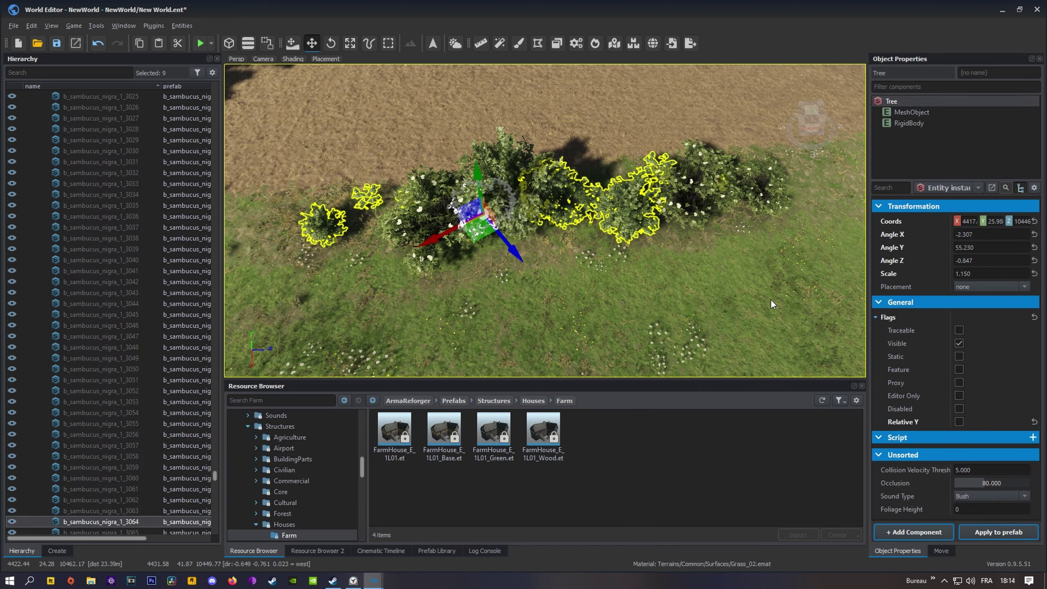
{"action": "right_click_drag", "start_coordinate": [548, 277], "coordinate": [510, 275]}
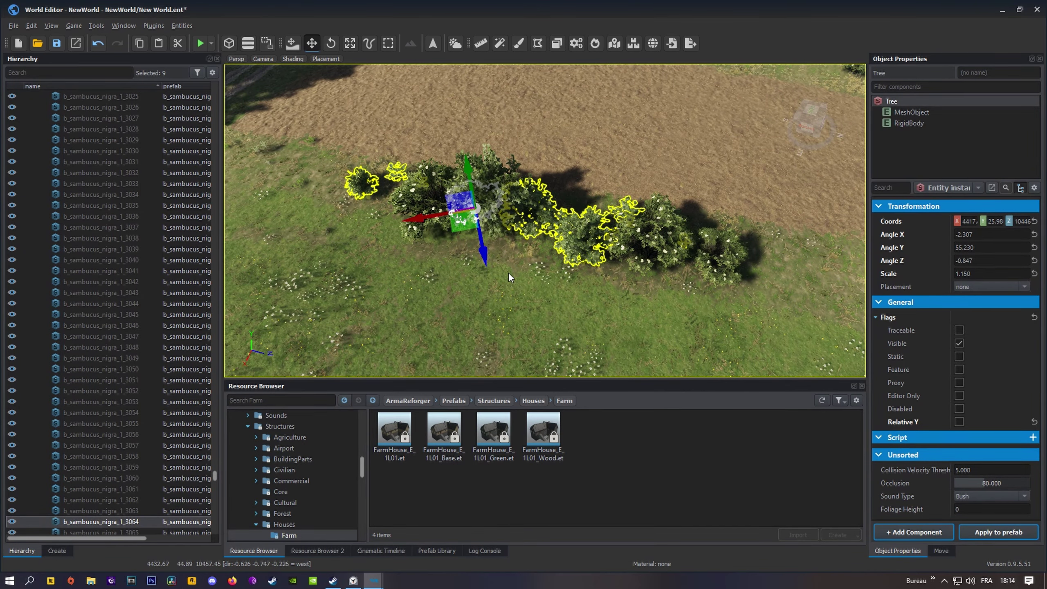
{"action": "left_click_drag", "start_coordinate": [478, 211], "coordinate": [558, 150]}
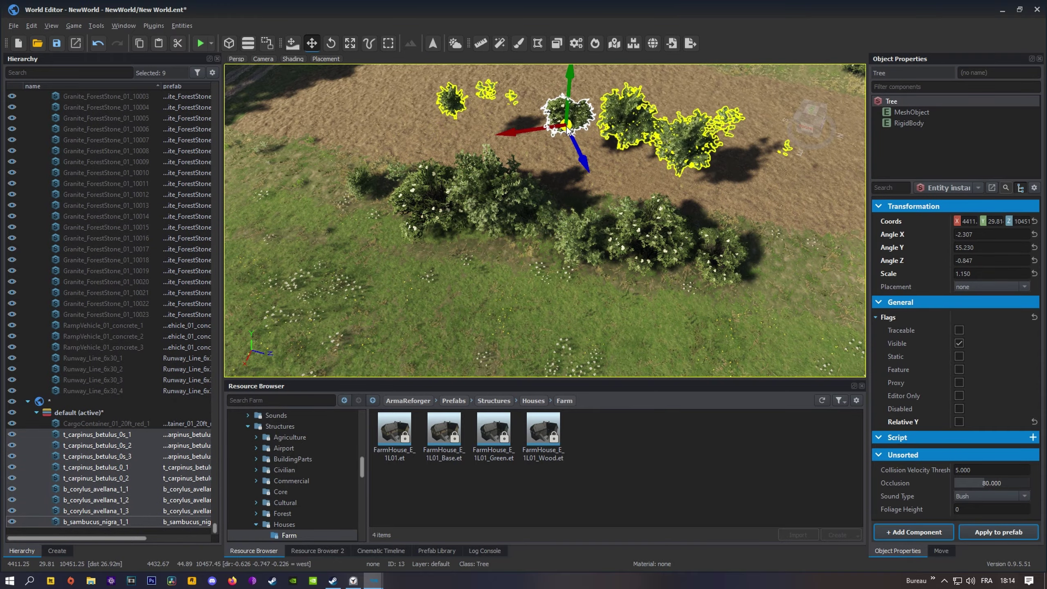
Step: Delete the copied bushes standing on the plowed field
{"action": "right_click_drag", "start_coordinate": [635, 137], "coordinate": [447, 196]}
{"action": "key", "text": "d"}
{"action": "key", "text": "q"}
{"action": "key", "text": "w"}
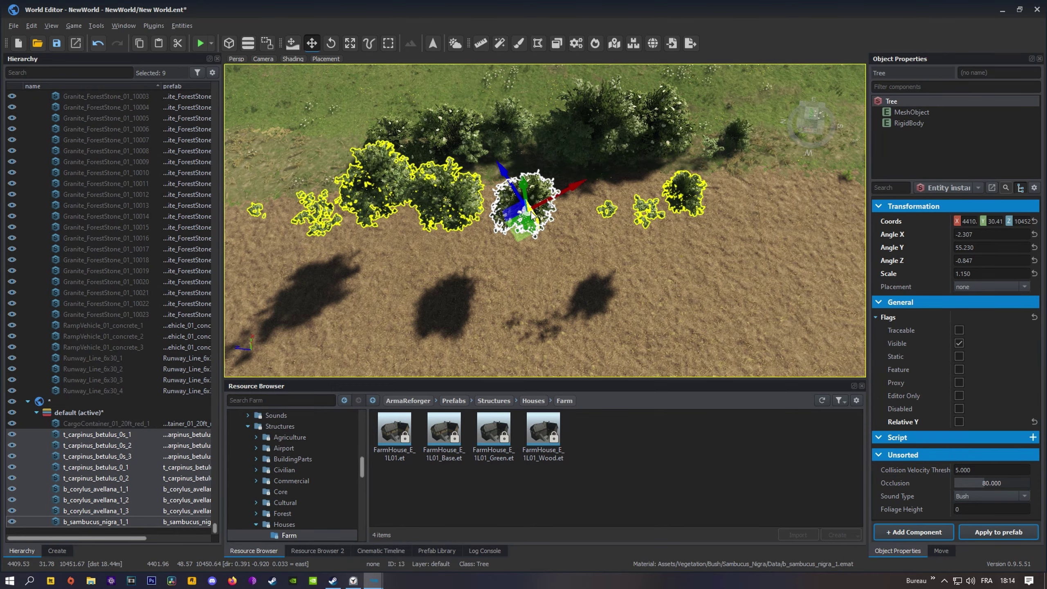
{"action": "key", "text": "Delete"}
Step: Box-select the whole row of bushes at the plowed field's edge and duplicate it in place
{"action": "right_click_drag", "start_coordinate": [534, 221], "coordinate": [460, 247]}
{"action": "key", "text": "w"}
{"action": "key", "text": "q"}
{"action": "key", "text": "w"}
{"action": "key", "text": "s"}
{"action": "key", "text": "w"}
{"action": "key", "text": "s"}
{"action": "key", "text": "w"}
{"action": "key", "text": "s"}
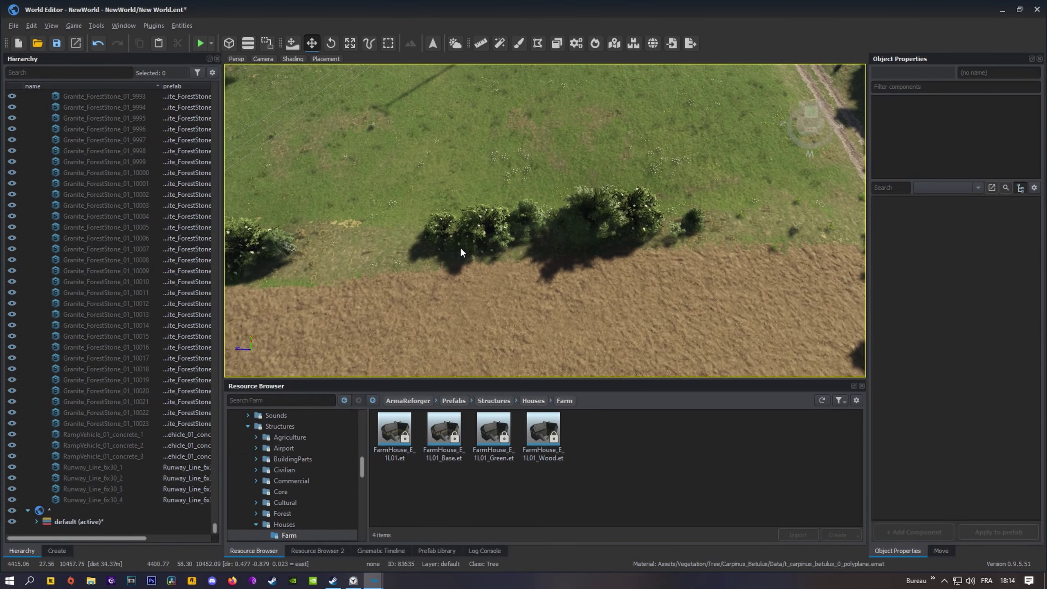
{"action": "left_click_drag", "start_coordinate": [382, 151], "coordinate": [800, 321]}
{"action": "key", "text": "d"}
Step: Move the duplicated bush row across the plowed field towards the hedges on its far side
{"action": "right_click_drag", "start_coordinate": [797, 320], "coordinate": [478, 311]}
{"action": "key", "text": "d"}
{"action": "key", "text": "a"}
{"action": "key", "text": "w"}
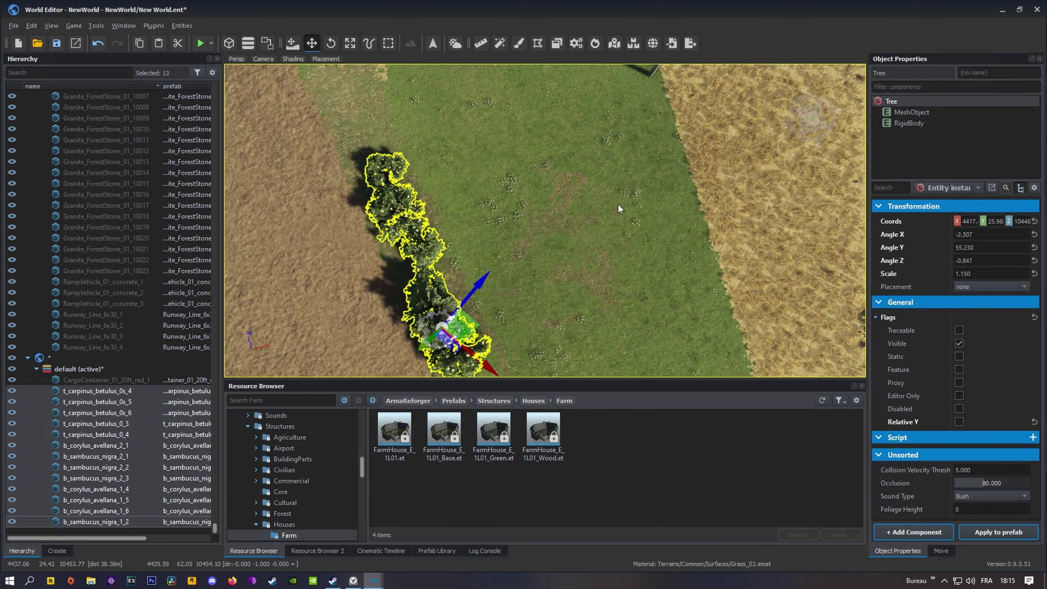
{"action": "key", "text": "d"}
{"action": "right_click_drag", "start_coordinate": [528, 241], "coordinate": [305, 206]}
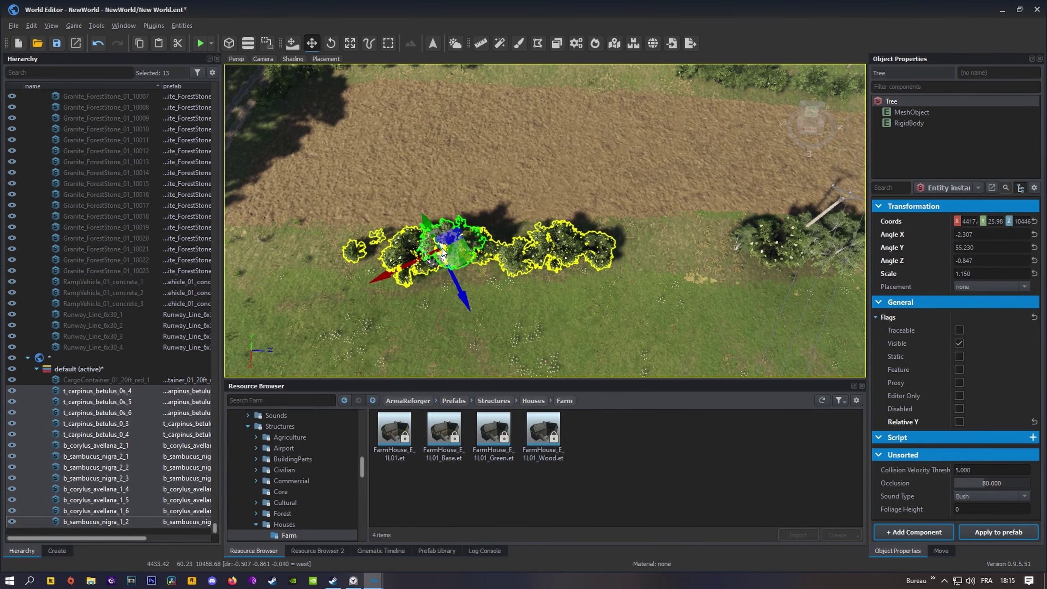
{"action": "left_click_drag", "start_coordinate": [442, 252], "coordinate": [484, 100]}
{"action": "right_click_drag", "start_coordinate": [484, 100], "coordinate": [484, 62]}
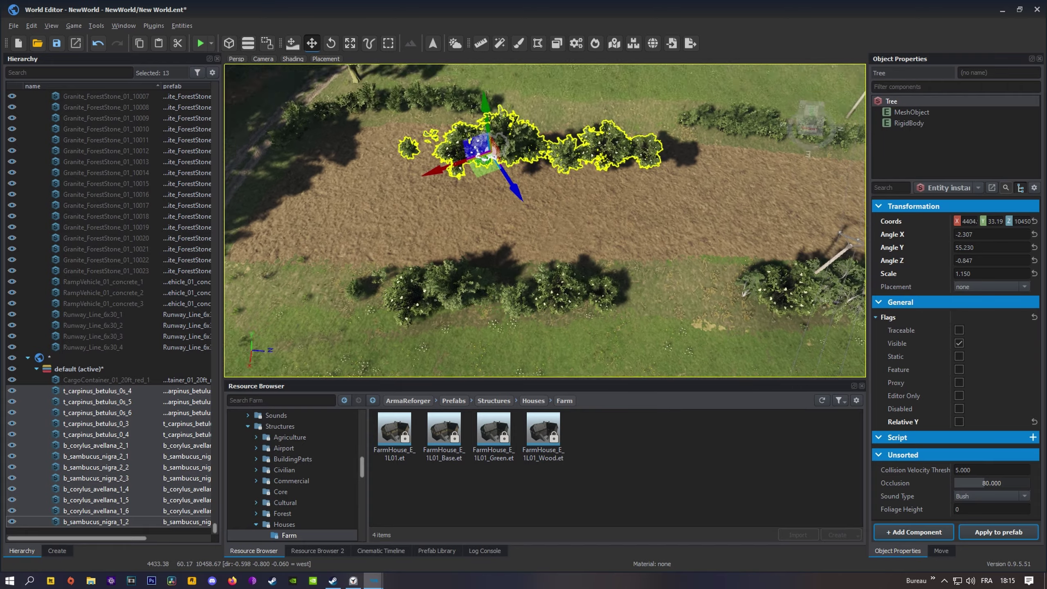
{"action": "key", "text": "w"}
{"action": "mouse_move", "coordinate": [484, 124]}
{"action": "right_mouse_down"}
{"action": "mouse_move", "coordinate": [484, 70]}
{"action": "mouse_move", "coordinate": [496, 113]}
{"action": "right_mouse_up"}
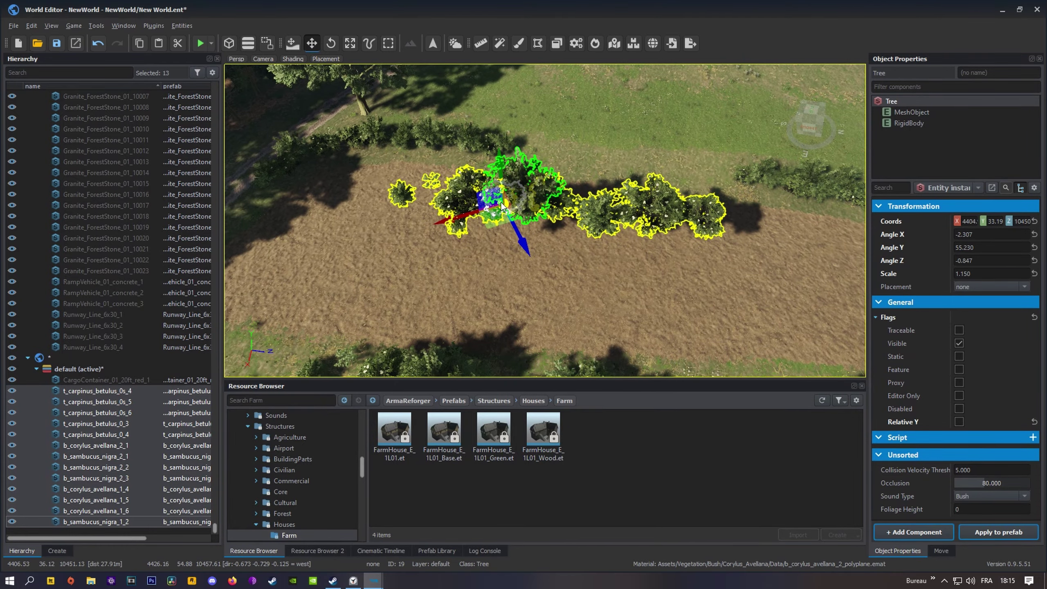
{"action": "left_click_drag", "start_coordinate": [503, 205], "coordinate": [539, 167]}
{"action": "right_click_drag", "start_coordinate": [560, 217], "coordinate": [563, 152]}
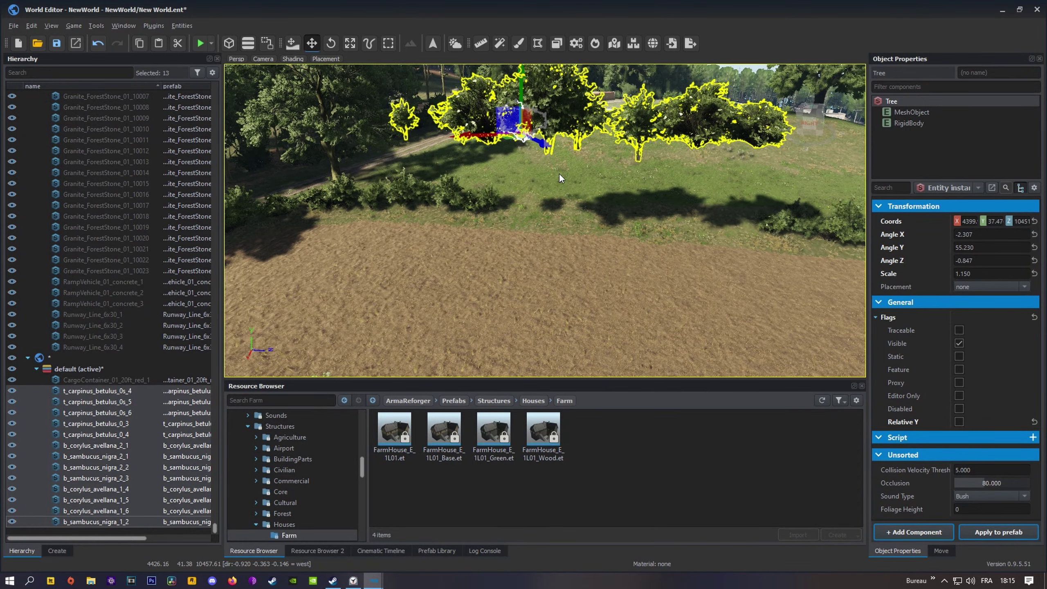
Step: Snap the bush row to the ground, shift it into the gap between the hedges and snap it again
{"action": "key", "text": "Page_Down"}
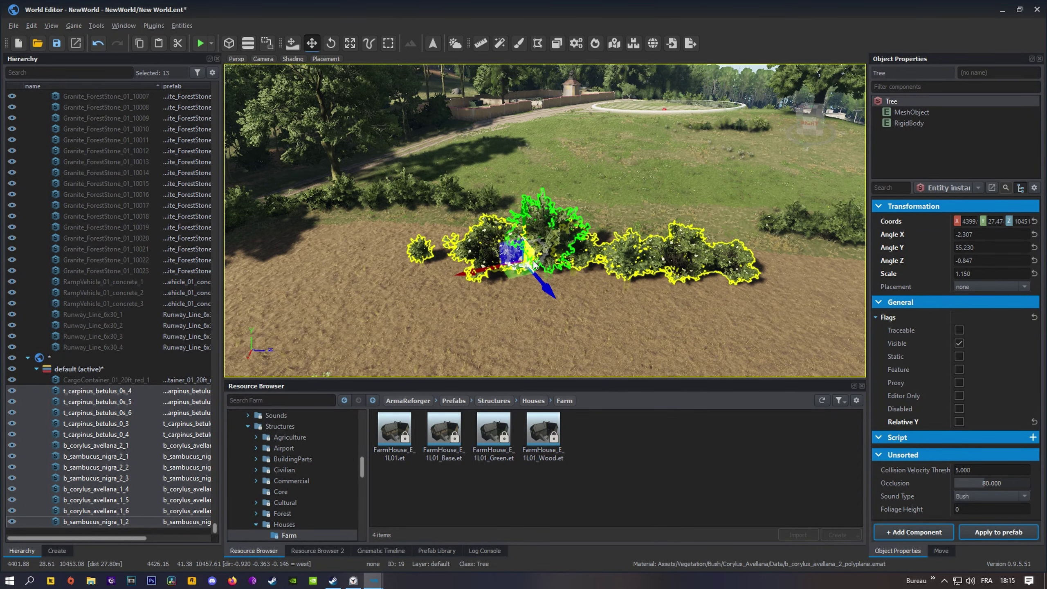
{"action": "left_click_drag", "start_coordinate": [633, 260], "coordinate": [618, 307]}
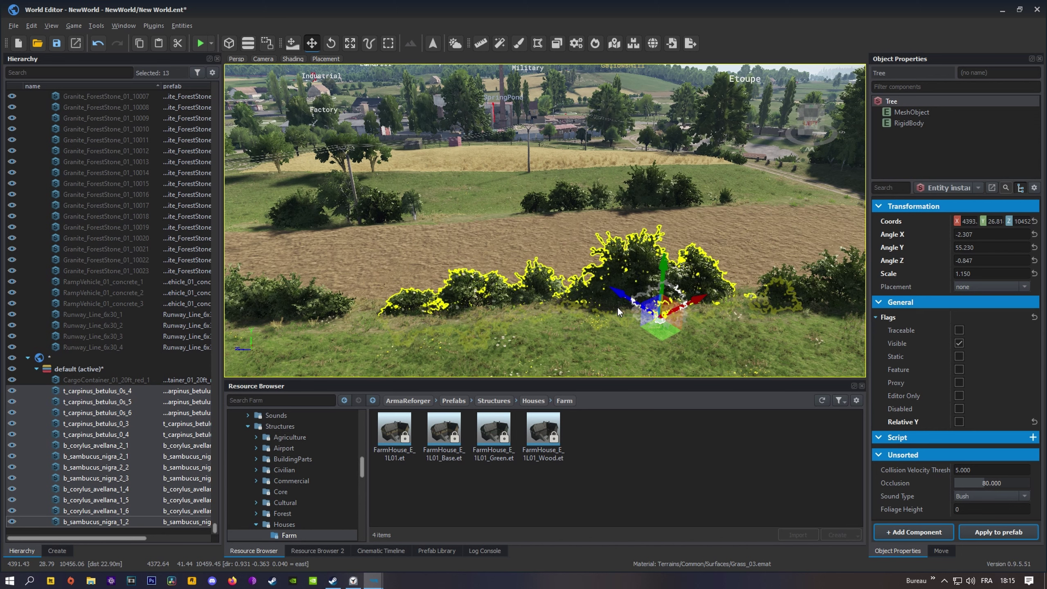
{"action": "key", "text": "Page_Up"}
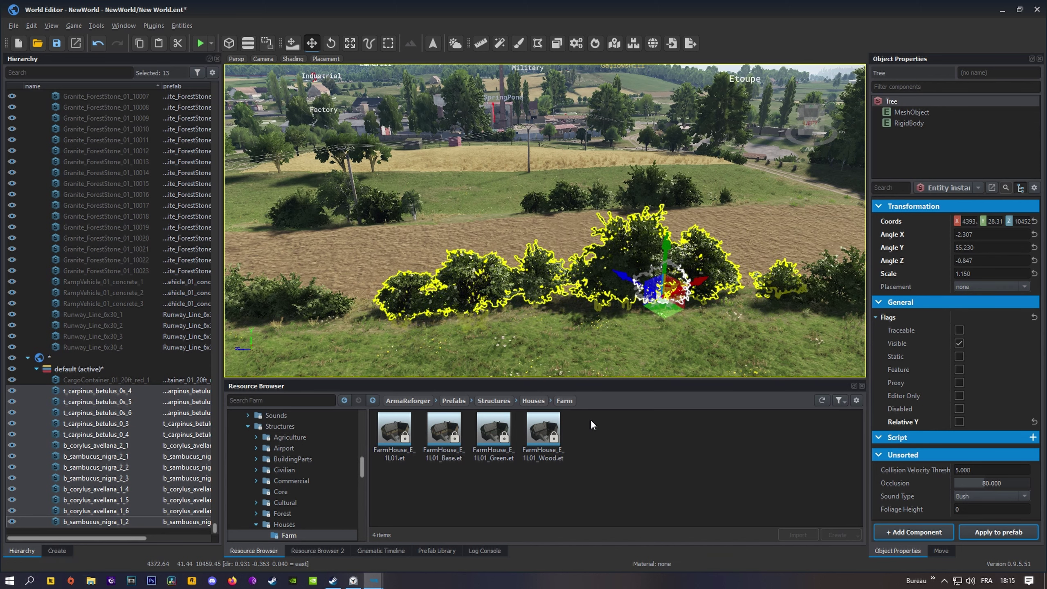
Step: Add four neighbouring hedge bushes and the large tree behind them to the bush row's selection
{"action": "left_click_drag", "start_coordinate": [676, 328], "coordinate": [577, 331], "text": "alt"}
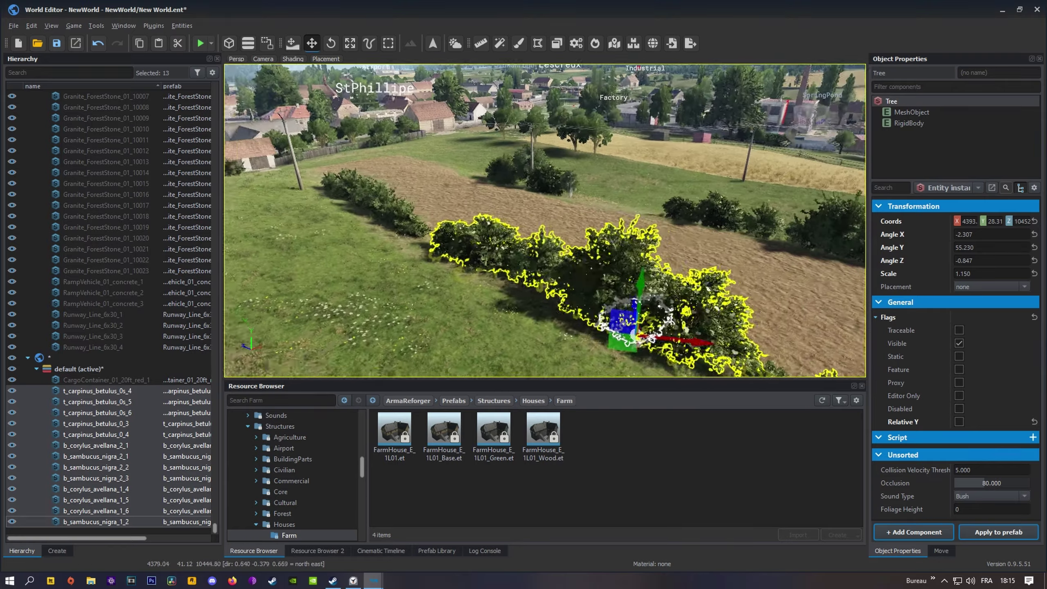
{"action": "key", "text": "d"}
{"action": "right_click_drag", "start_coordinate": [577, 330], "coordinate": [288, 382]}
{"action": "key", "text": "d"}
{"action": "key", "text": "a"}
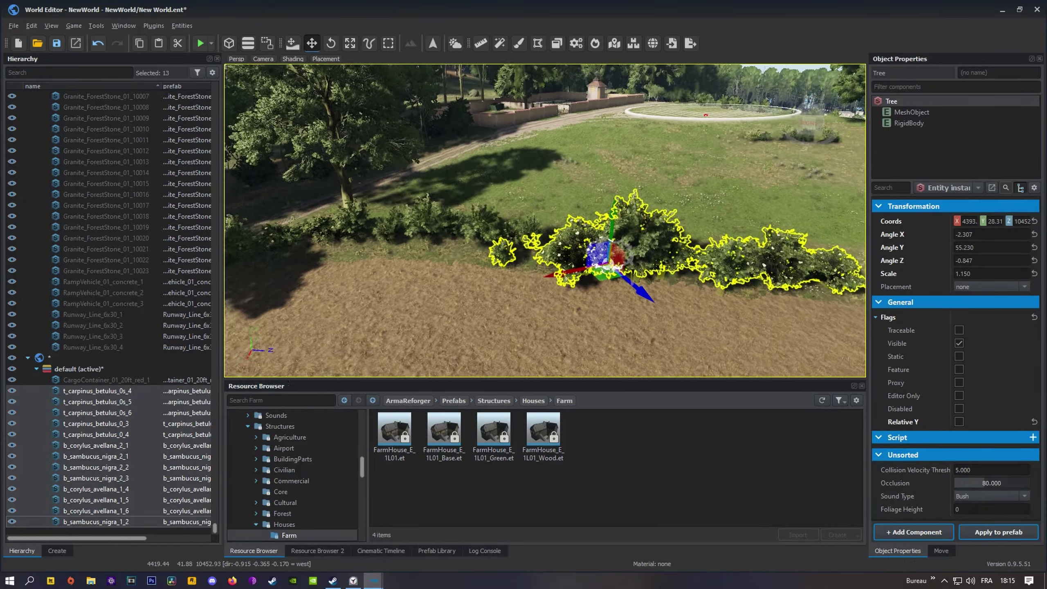
{"action": "right_click_drag", "start_coordinate": [322, 330], "coordinate": [352, 328]}
{"action": "mouse_move", "coordinate": [411, 313]}
{"action": "right_mouse_down"}
{"action": "mouse_move", "coordinate": [379, 345]}
{"action": "mouse_move", "coordinate": [406, 330]}
{"action": "right_mouse_up"}
{"action": "key", "text": "q"}
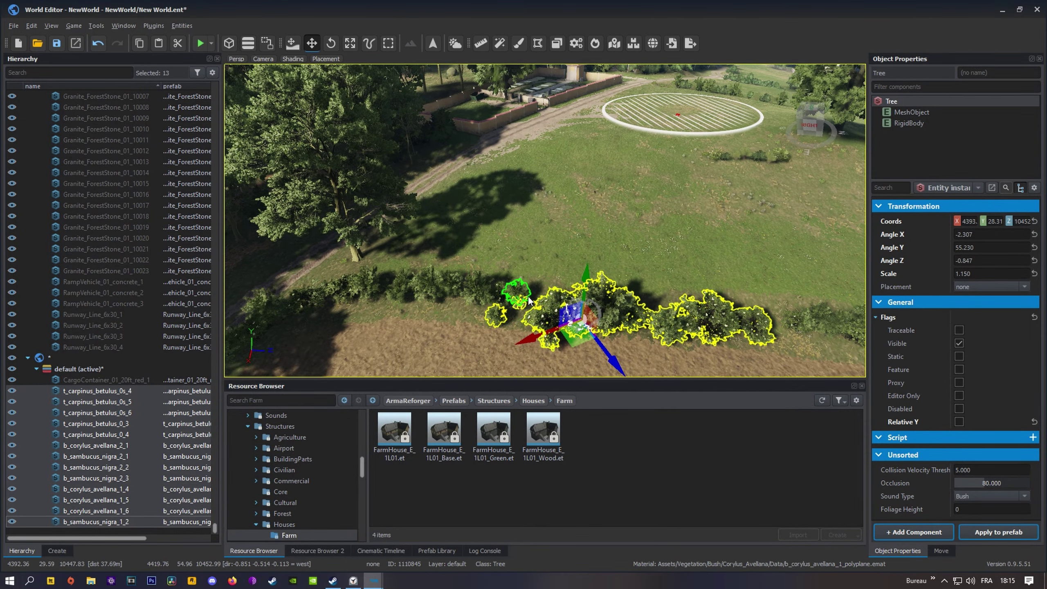
{"action": "left_click", "coordinate": [511, 294], "text": "ctrl"}
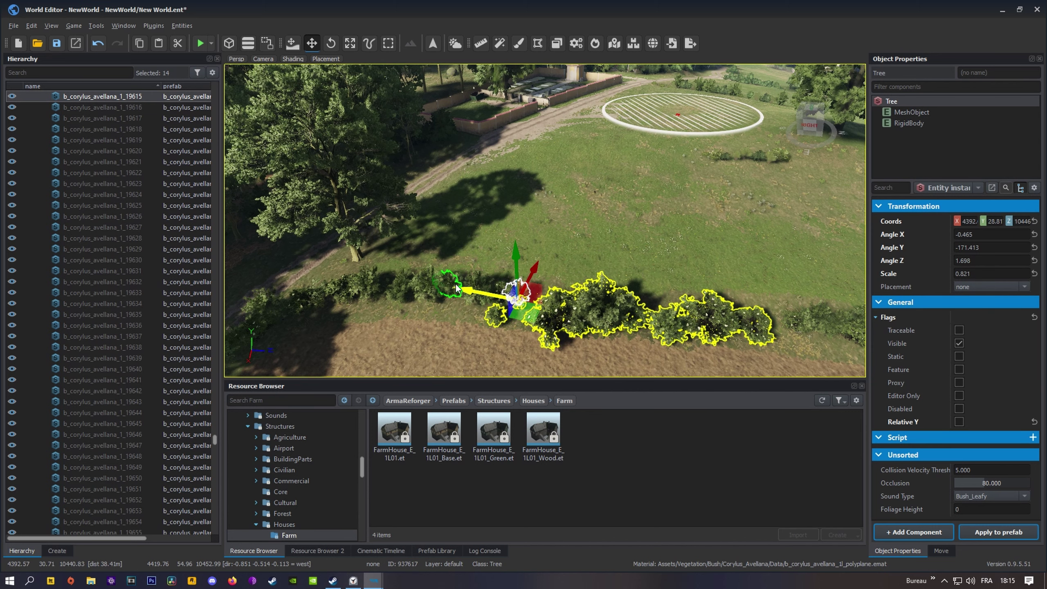
{"action": "left_click", "coordinate": [407, 304], "text": "ctrl"}
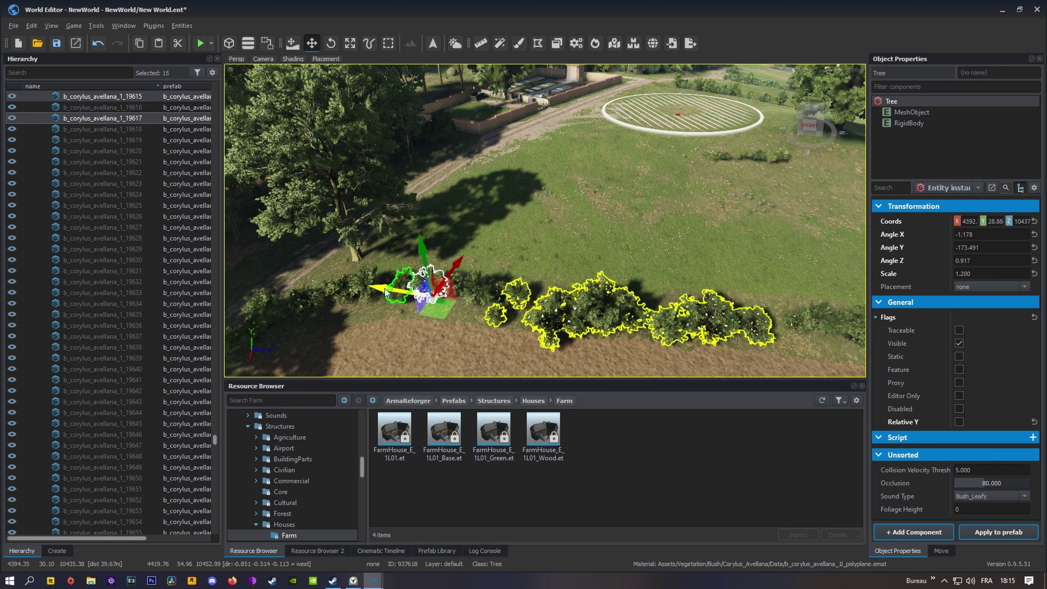
{"action": "left_click", "coordinate": [354, 258], "text": "ctrl"}
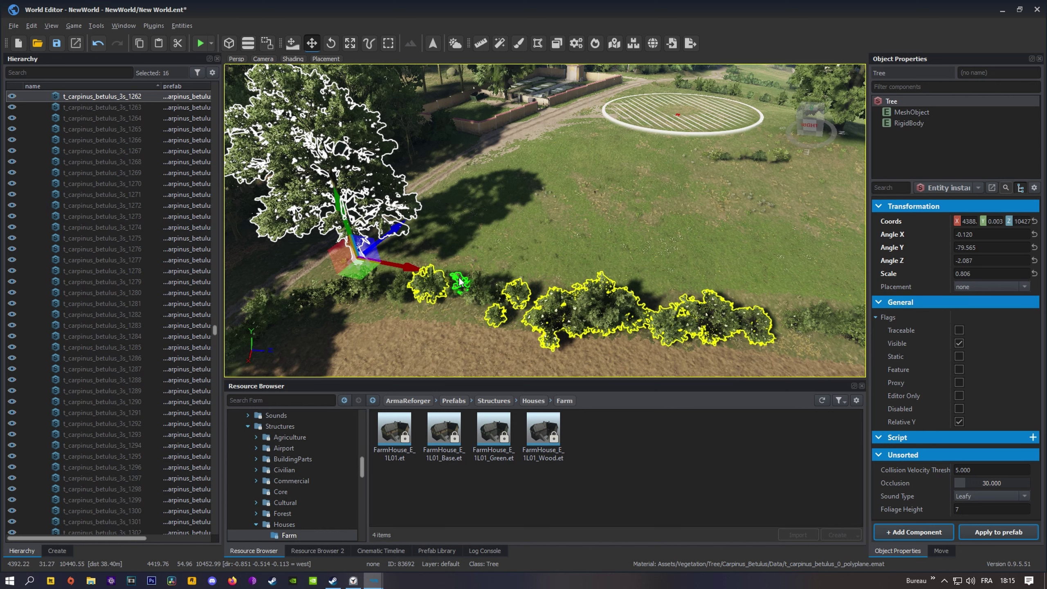
{"action": "left_click", "coordinate": [474, 291], "text": "ctrl"}
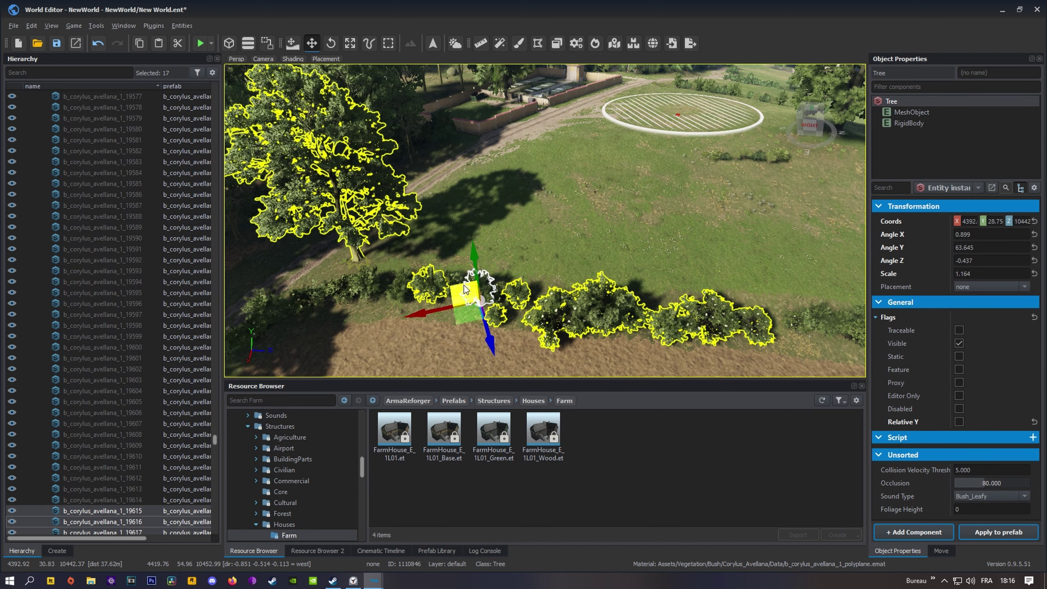
{"action": "left_click", "coordinate": [455, 285], "text": "ctrl"}
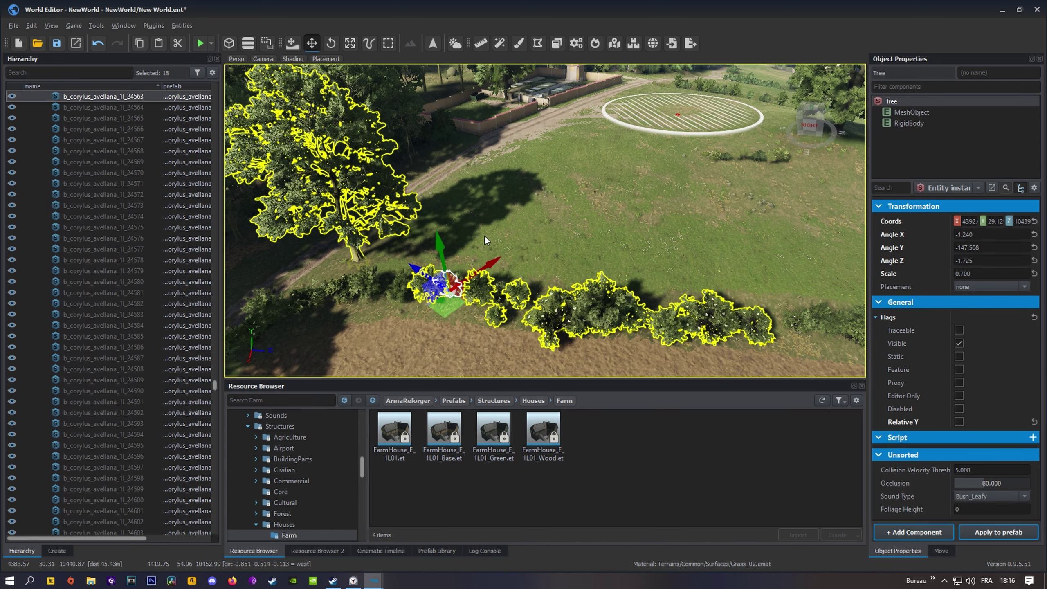
Step: Move the selected tree and bushes from the hedge line onto the meadow and snap them to the ground
{"action": "left_click_drag", "start_coordinate": [453, 294], "coordinate": [571, 243]}
{"action": "key", "text": "Page_Down"}
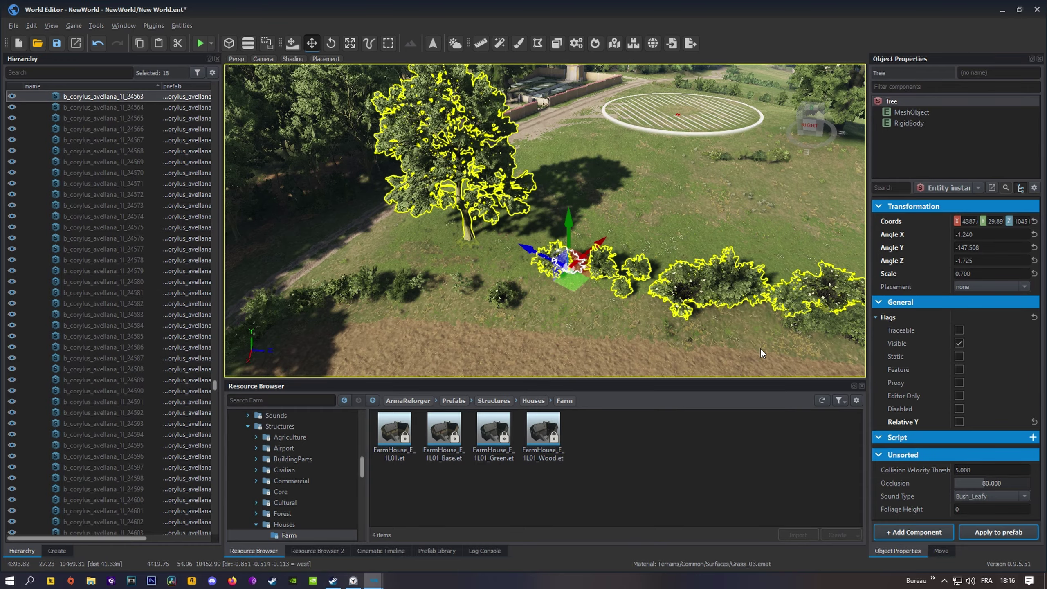
{"action": "mouse_move", "coordinate": [760, 348]}
{"action": "right_mouse_down"}
{"action": "mouse_move", "coordinate": [842, 322]}
{"action": "mouse_move", "coordinate": [767, 350]}
{"action": "mouse_move", "coordinate": [773, 338]}
{"action": "right_mouse_up"}
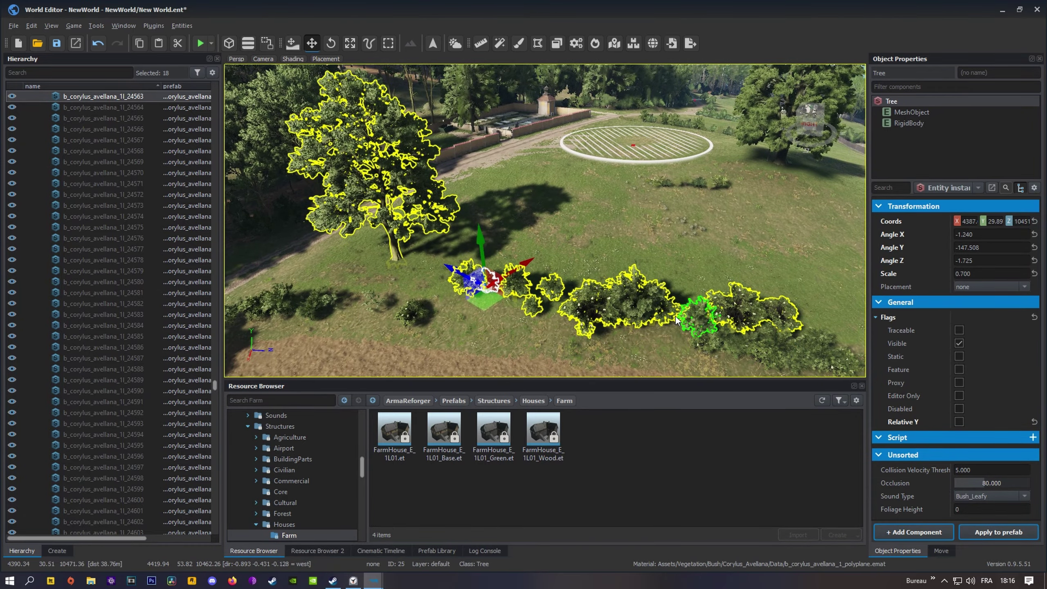
Step: Move the selected tree and bushes past the plowed field to the sloping meadow near the village houses
{"action": "right_click_drag", "start_coordinate": [714, 264], "coordinate": [670, 258]}
{"action": "key", "text": "s"}
{"action": "right_click_drag", "start_coordinate": [457, 287], "coordinate": [589, 282]}
{"action": "key", "text": "w"}
{"action": "key", "text": "d"}
{"action": "right_click_drag", "start_coordinate": [701, 283], "coordinate": [608, 258]}
{"action": "left_click_drag", "start_coordinate": [428, 245], "coordinate": [565, 203]}
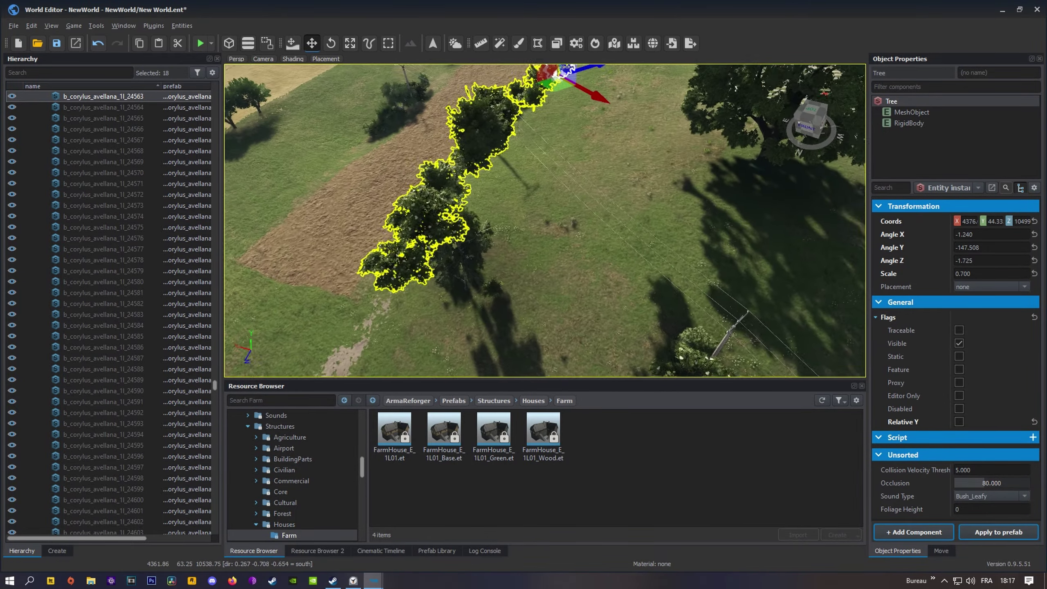
{"action": "right_click_drag", "start_coordinate": [618, 371], "coordinate": [513, 350]}
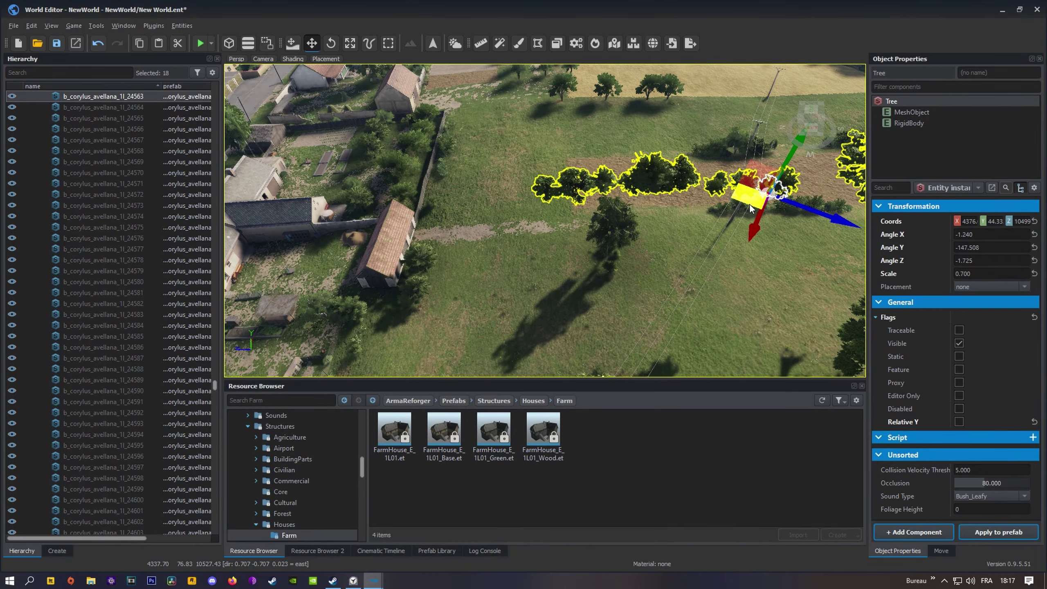
{"action": "left_click_drag", "start_coordinate": [766, 194], "coordinate": [649, 257]}
Step: Snap the selected tree and bushes to the sloping meadow, orienting them by the ground normal
{"action": "right_click_drag", "start_coordinate": [648, 257], "coordinate": [590, 210]}
{"action": "key", "text": "d"}
{"action": "key", "text": "z"}
{"action": "right_click_drag", "start_coordinate": [737, 230], "coordinate": [651, 272]}
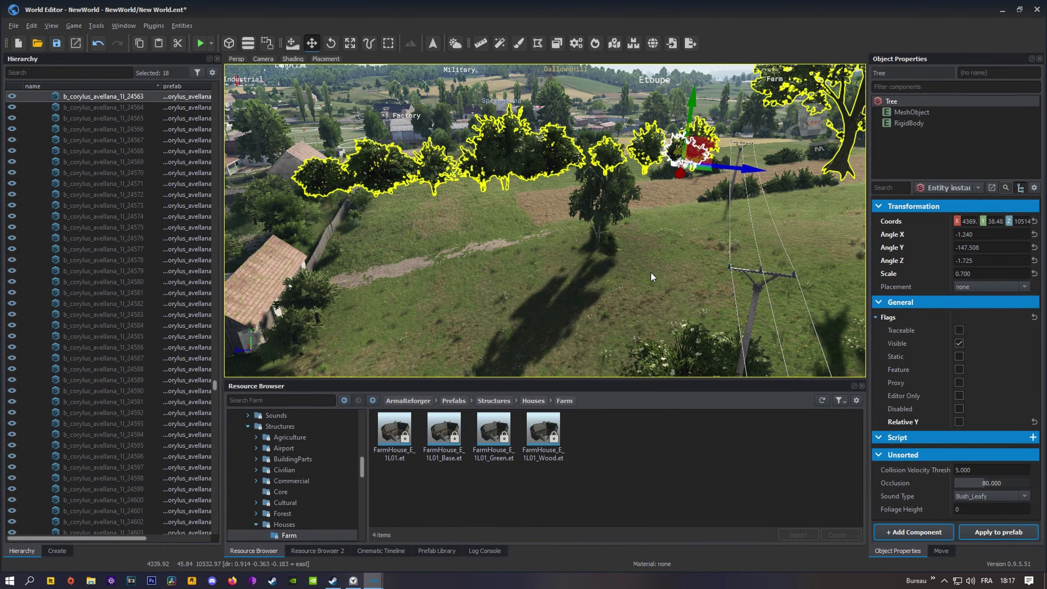
{"action": "key", "text": "Page_Down"}
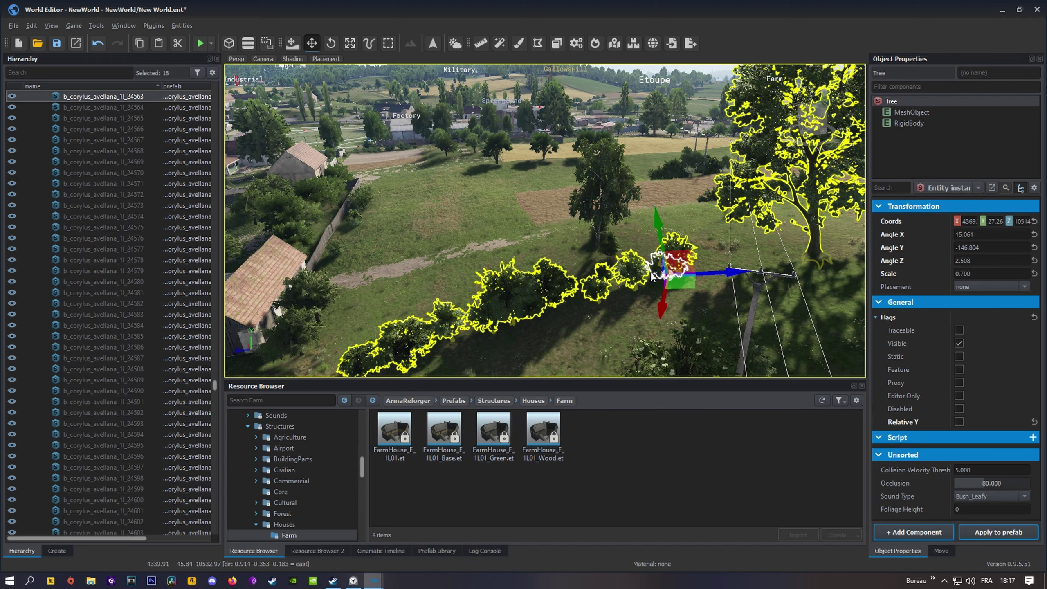
Step: Examine how the relocated bushes and large tree sit on the slope, checking the tree's transformation
{"action": "right_click_drag", "start_coordinate": [653, 277], "coordinate": [710, 268]}
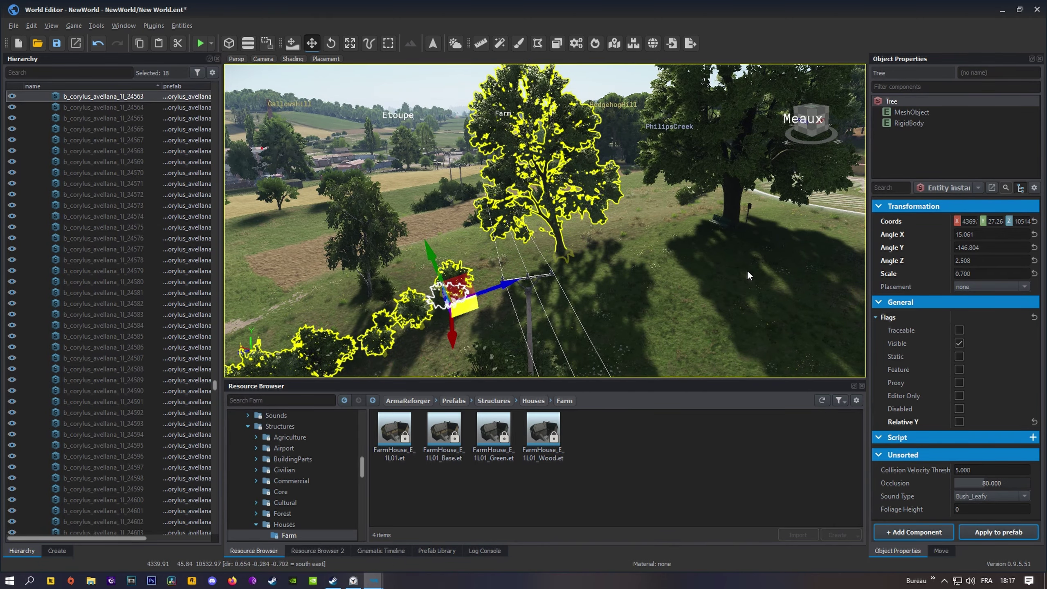
{"action": "right_click_drag", "start_coordinate": [747, 271], "coordinate": [845, 287]}
{"action": "key", "text": "a"}
{"action": "key", "text": "w"}
{"action": "key", "text": "a"}
{"action": "key", "text": "a"}
{"action": "key", "text": "s"}
{"action": "right_click_drag", "start_coordinate": [494, 174], "coordinate": [514, 178]}
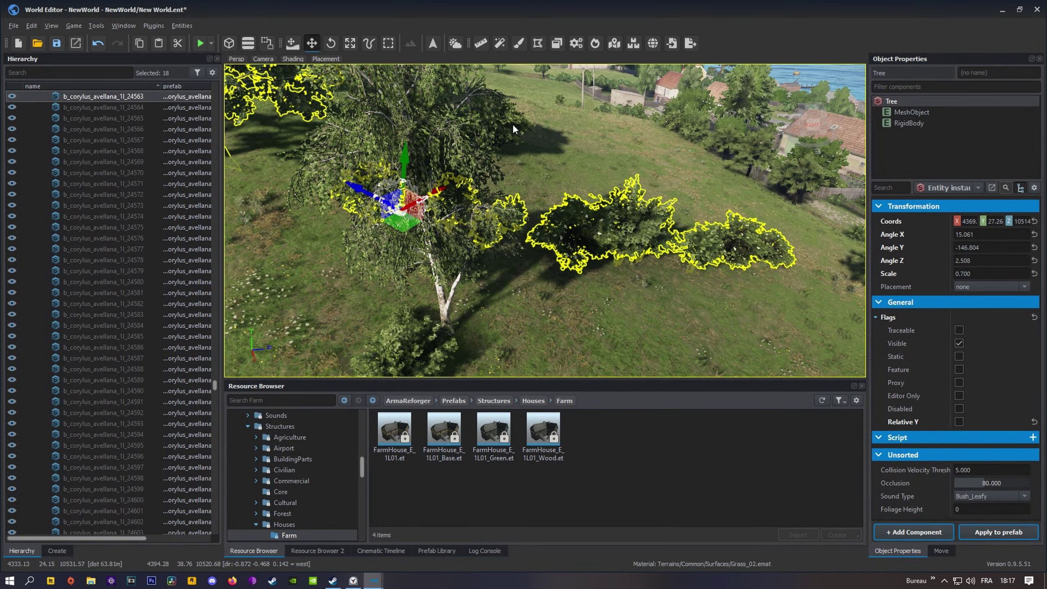
{"action": "right_click_drag", "start_coordinate": [698, 186], "coordinate": [638, 235]}
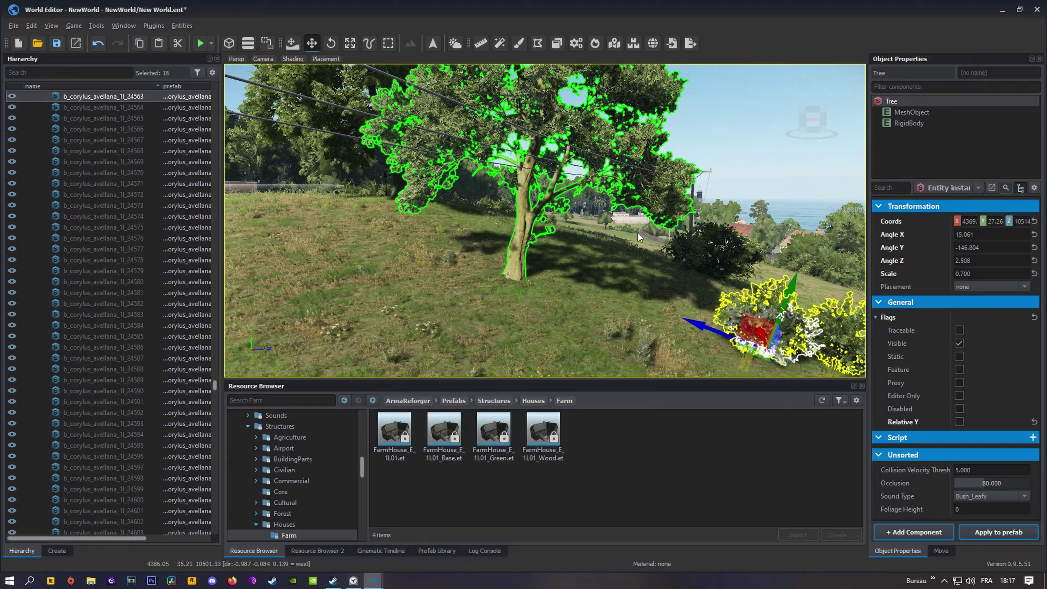
{"action": "left_click", "coordinate": [514, 262]}
{"action": "key", "text": "a"}
{"action": "right_click_drag", "start_coordinate": [514, 263], "coordinate": [586, 214]}
{"action": "key", "text": "d"}
Step: Select the brick factory hall beside the tall chimney and review the entity commands available for it
{"action": "right_click_drag", "start_coordinate": [549, 306], "coordinate": [846, 342]}
{"action": "key", "text": "w"}
{"action": "key", "text": "d"}
{"action": "key", "text": "q"}
{"action": "key", "text": "q"}
{"action": "key", "text": "w"}
{"action": "key", "text": "w"}
{"action": "key", "text": "w"}
{"action": "key", "text": "w"}
{"action": "right_click_drag", "start_coordinate": [478, 323], "coordinate": [516, 293]}
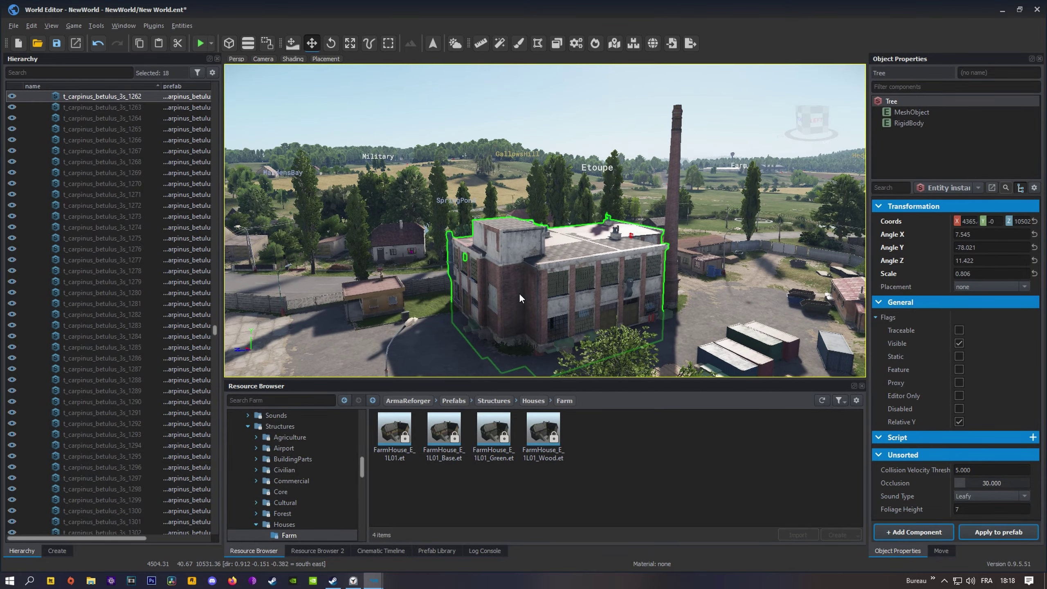
{"action": "left_click", "coordinate": [519, 293]}
{"action": "right_click", "coordinate": [554, 293]}
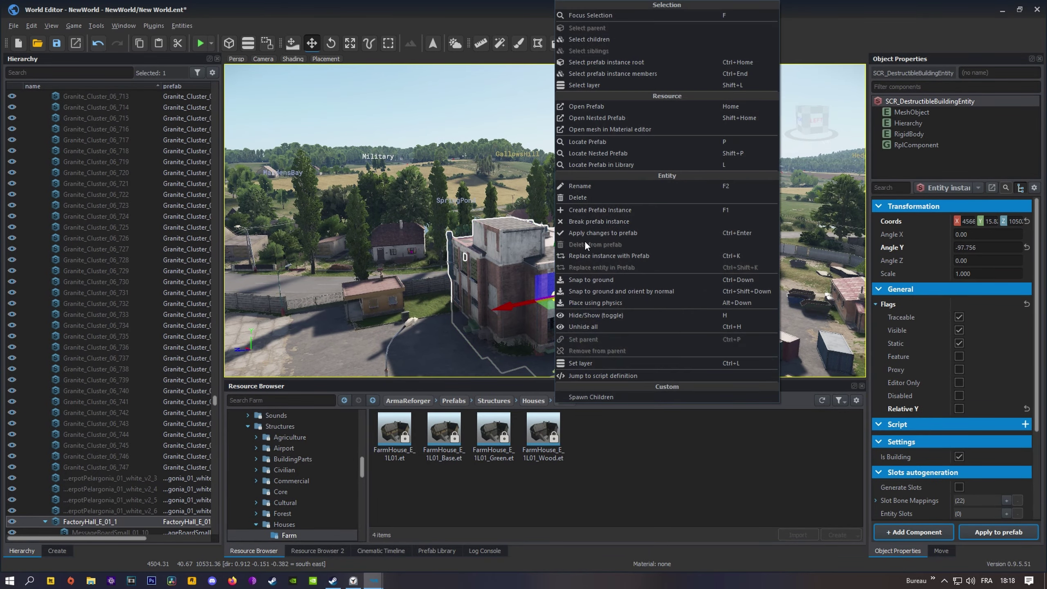
{"action": "left_click", "coordinate": [594, 201]}
{"action": "left_click", "coordinate": [556, 293]}
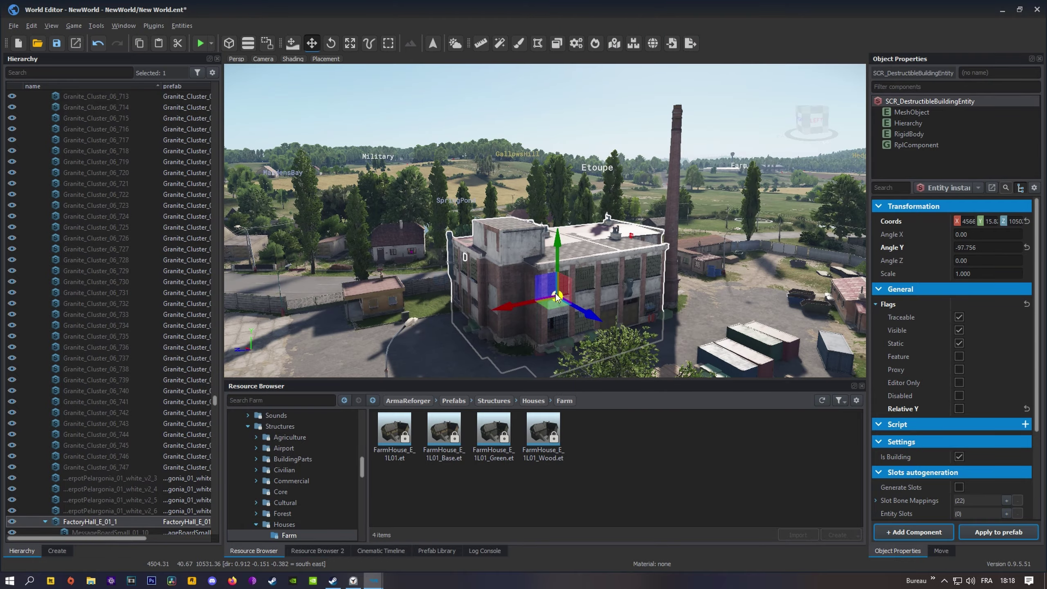
Step: Select the red-roofed fire station in StPhillipe and view it from the road
{"action": "right_click_drag", "start_coordinate": [556, 296], "coordinate": [293, 289]}
{"action": "key", "text": "w"}
{"action": "key", "text": "a"}
{"action": "key", "text": "w"}
{"action": "key", "text": "a"}
{"action": "key", "text": "w"}
{"action": "key", "text": "a"}
{"action": "key", "text": "w"}
{"action": "key", "text": "d"}
{"action": "right_click_drag", "start_coordinate": [701, 243], "coordinate": [576, 277]}
{"action": "left_click", "coordinate": [589, 259]}
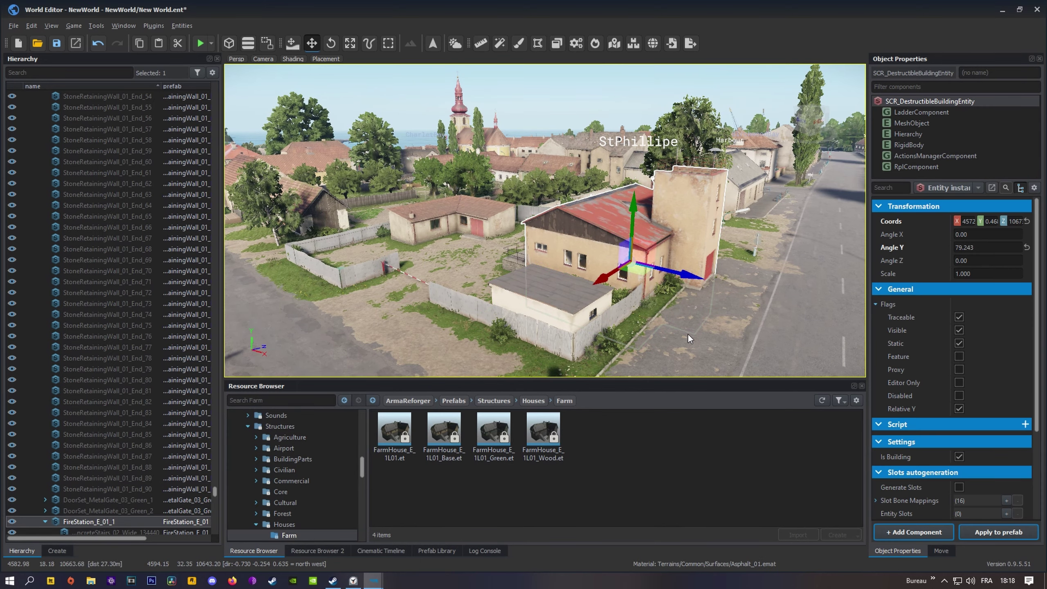
{"action": "key", "text": "d"}
{"action": "right_click_drag", "start_coordinate": [688, 335], "coordinate": [519, 275]}
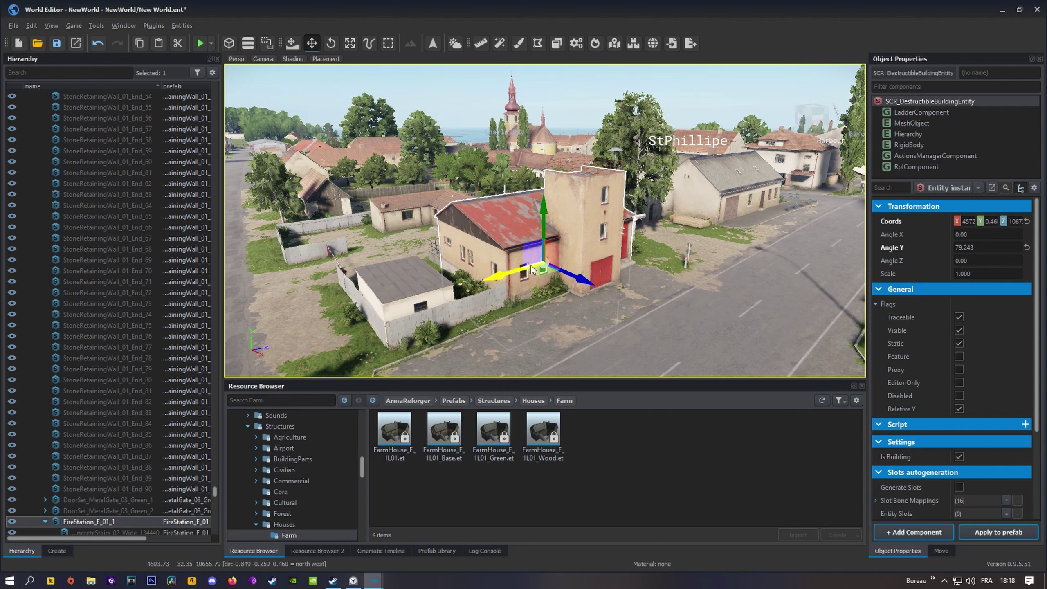
Step: Locate the selected fire station's source prefab among the project resources
{"action": "key", "text": "ctrl+b"}
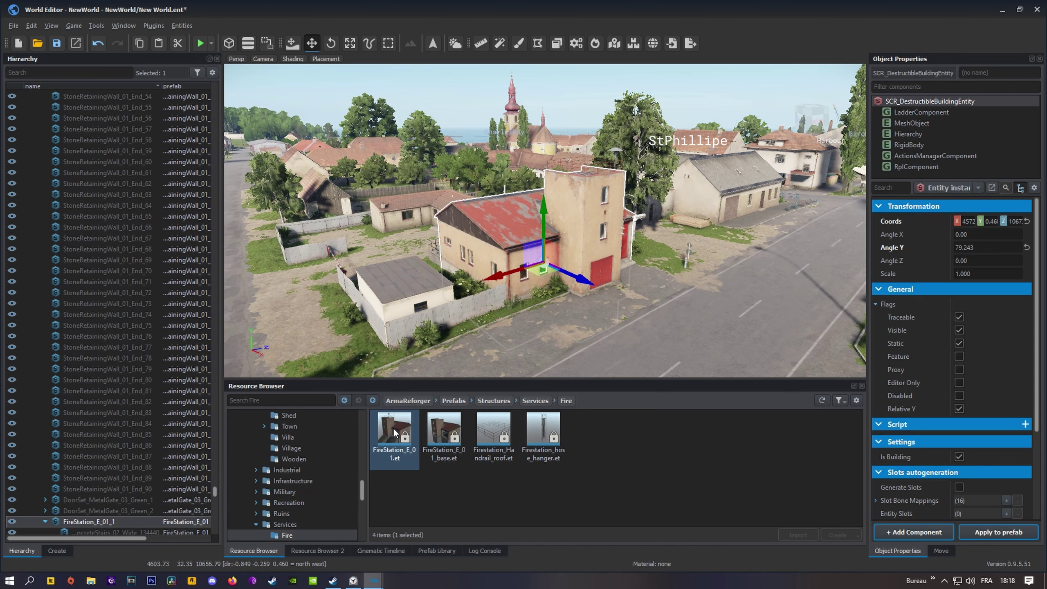
Step: Select the small red-roofed calvary shrine beside the paved park path and locate its source prefab
{"action": "left_click", "coordinate": [680, 334]}
{"action": "left_click", "coordinate": [680, 333]}
{"action": "right_click_drag", "start_coordinate": [680, 333], "coordinate": [800, 330]}
{"action": "key", "text": "w"}
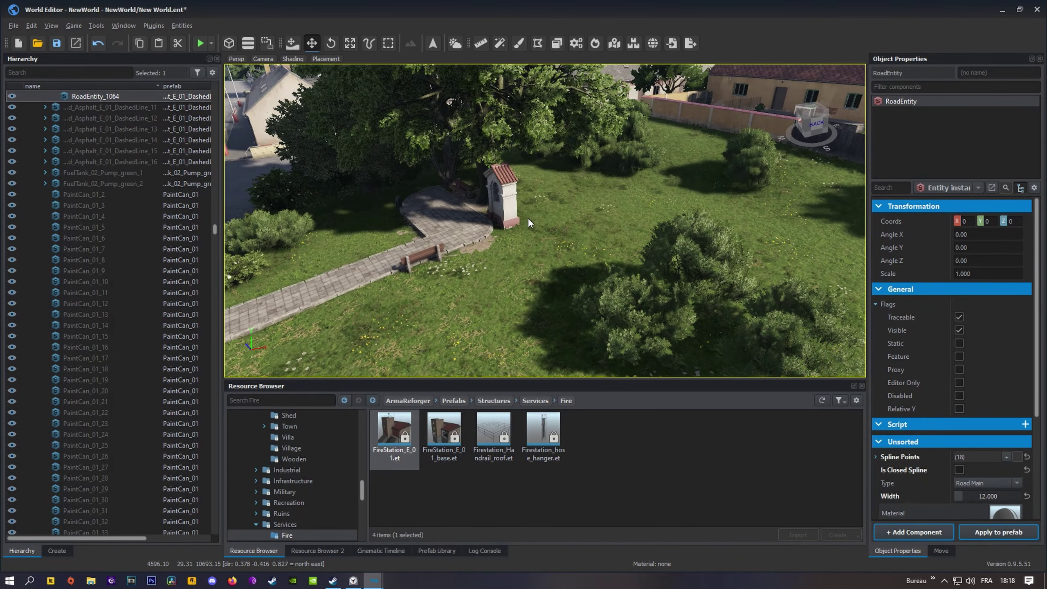
{"action": "left_click", "coordinate": [503, 213]}
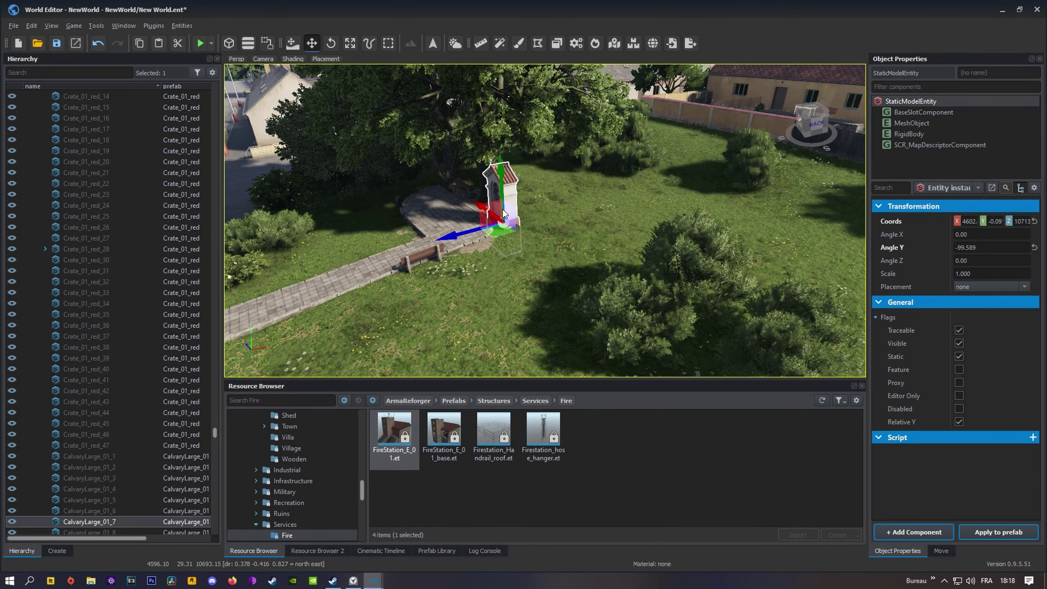
{"action": "key", "text": "ctrl+shift+f"}
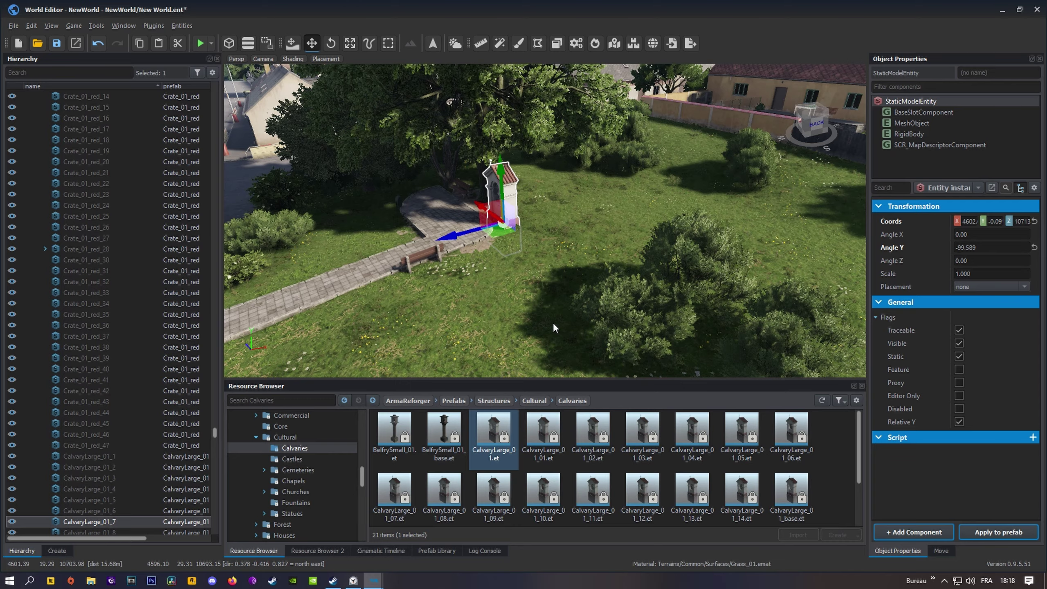
{"action": "left_click_drag", "start_coordinate": [549, 322], "coordinate": [543, 321]}
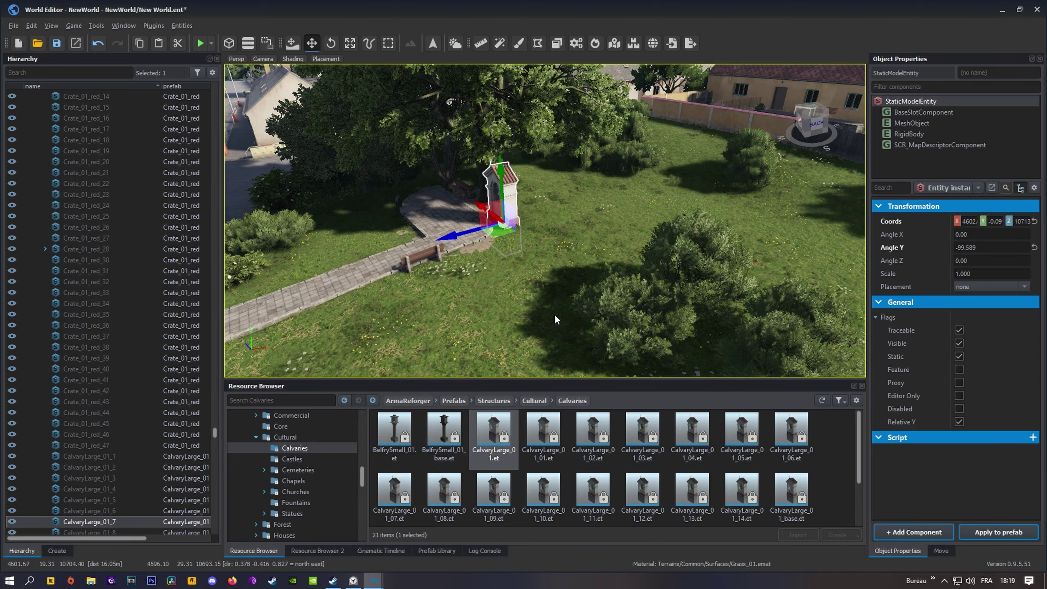
Step: Inspect the house patio with the red parasol and look through the entity list and prefab folders for its props
{"action": "right_click_drag", "start_coordinate": [555, 314], "coordinate": [726, 211]}
{"action": "key", "text": "w"}
{"action": "right_click_drag", "start_coordinate": [701, 248], "coordinate": [534, 345]}
{"action": "key", "text": "w"}
{"action": "key", "text": "w"}
{"action": "key", "text": "w"}
{"action": "right_click_drag", "start_coordinate": [534, 188], "coordinate": [555, 177]}
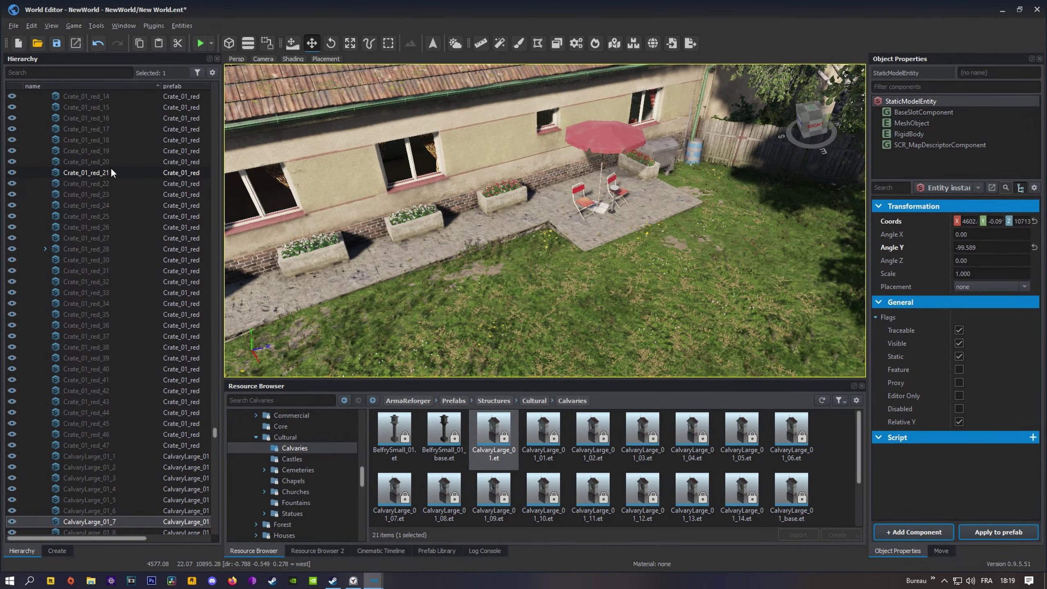
{"action": "scroll", "coordinate": [101, 171], "scroll_direction": "down", "scroll_amount": 14}
{"action": "scroll", "coordinate": [280, 419], "scroll_direction": "down", "scroll_amount": 1}
{"action": "scroll", "coordinate": [283, 429], "scroll_direction": "up", "scroll_amount": 2}
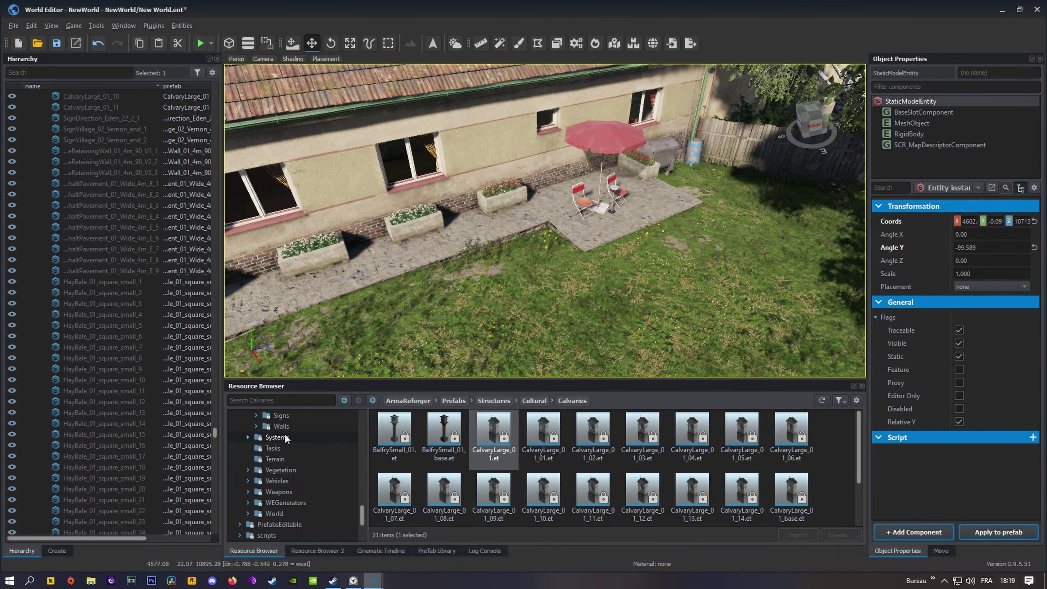
{"action": "scroll", "coordinate": [283, 433], "scroll_direction": "up", "scroll_amount": 2}
{"action": "scroll", "coordinate": [285, 433], "scroll_direction": "up", "scroll_amount": 3}
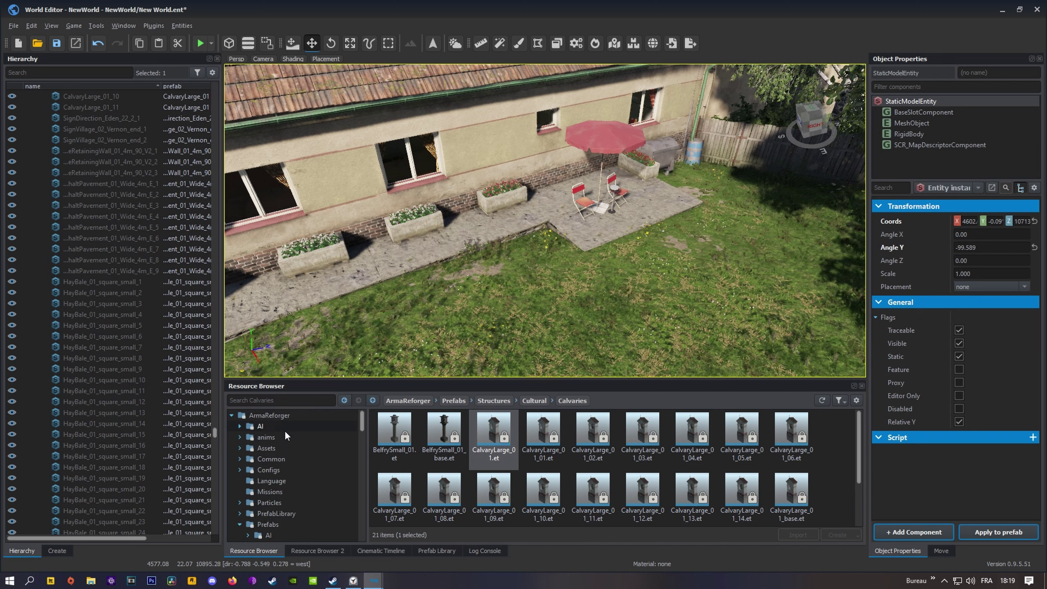
Step: Select the red parasol on the house patio and locate its source prefab
{"action": "left_click", "coordinate": [600, 153]}
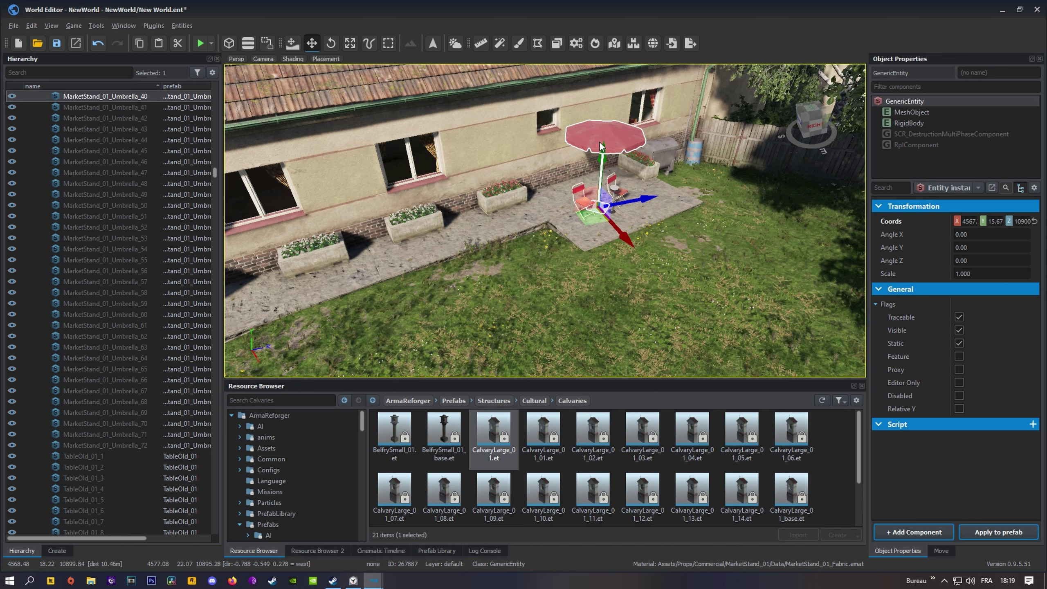
{"action": "right_click", "coordinate": [600, 144]}
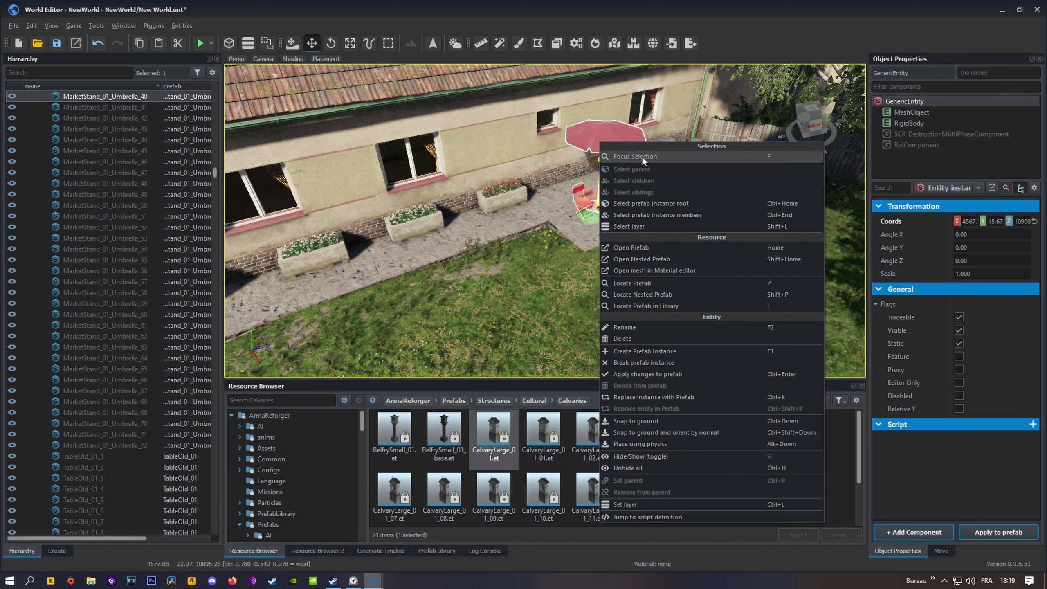
{"action": "left_click", "coordinate": [649, 306]}
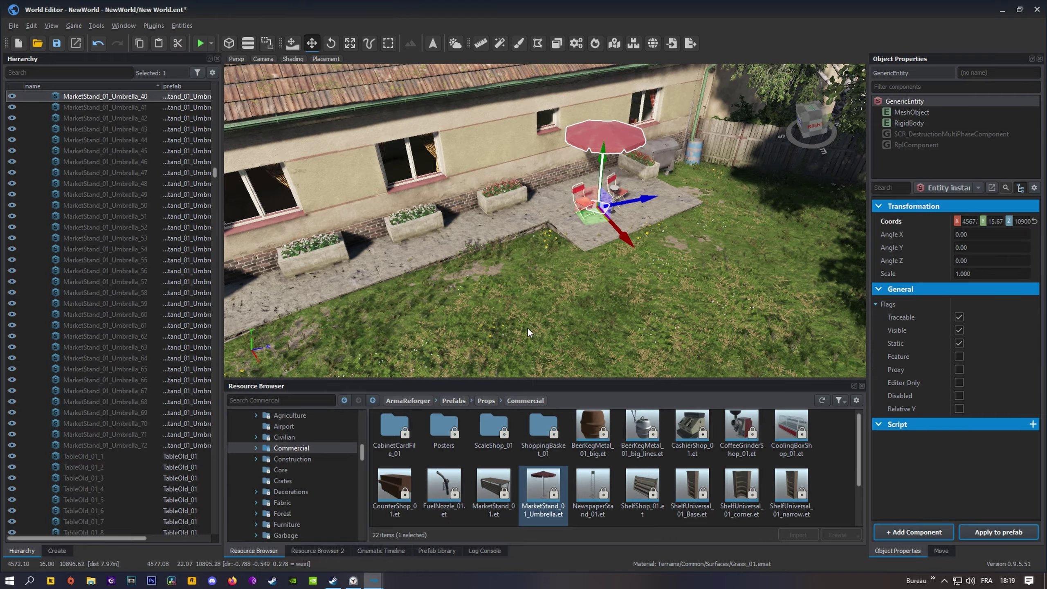
Step: Survey the island's terrain from the airfield across the fields, farms and forests around Etoupe, Kermovan, Meaux and Tyrone
{"action": "mouse_move", "coordinate": [528, 329]}
{"action": "right_mouse_down"}
{"action": "mouse_move", "coordinate": [611, 273]}
{"action": "mouse_move", "coordinate": [607, 244]}
{"action": "mouse_move", "coordinate": [651, 248]}
{"action": "mouse_move", "coordinate": [532, 284]}
{"action": "mouse_move", "coordinate": [529, 333]}
{"action": "right_mouse_up"}
{"action": "key", "text": "q"}
{"action": "key", "text": "q"}
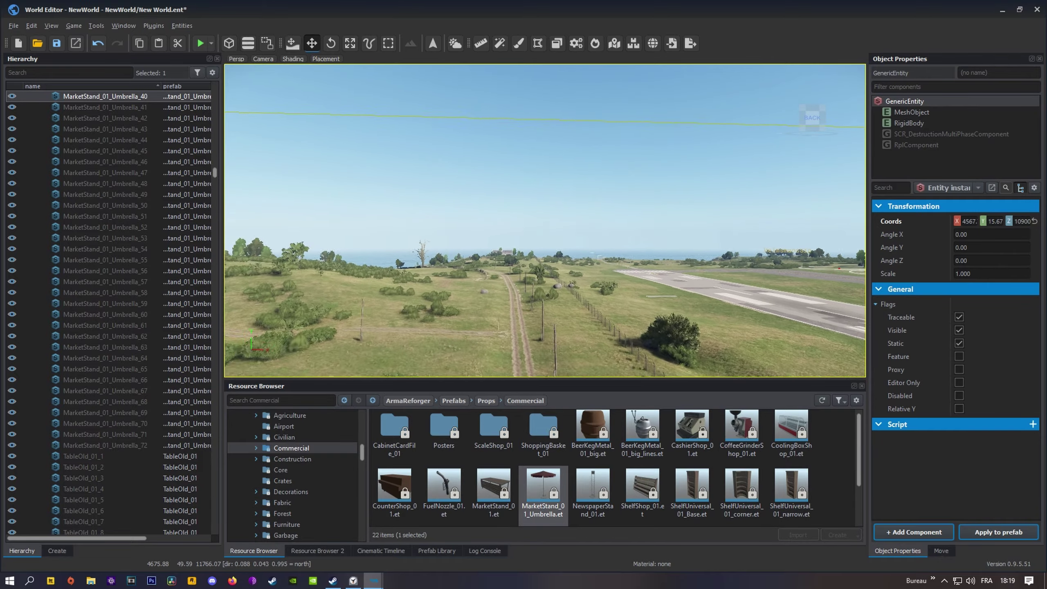
{"action": "key", "text": "w"}
{"action": "right_click_drag", "start_coordinate": [545, 220], "coordinate": [887, 277]}
{"action": "key", "text": "w"}
{"action": "key", "text": "w"}
{"action": "key", "text": "w"}
{"action": "key", "text": "w"}
{"action": "key", "text": "w"}
{"action": "key", "text": "w"}
{"action": "key", "text": "w"}
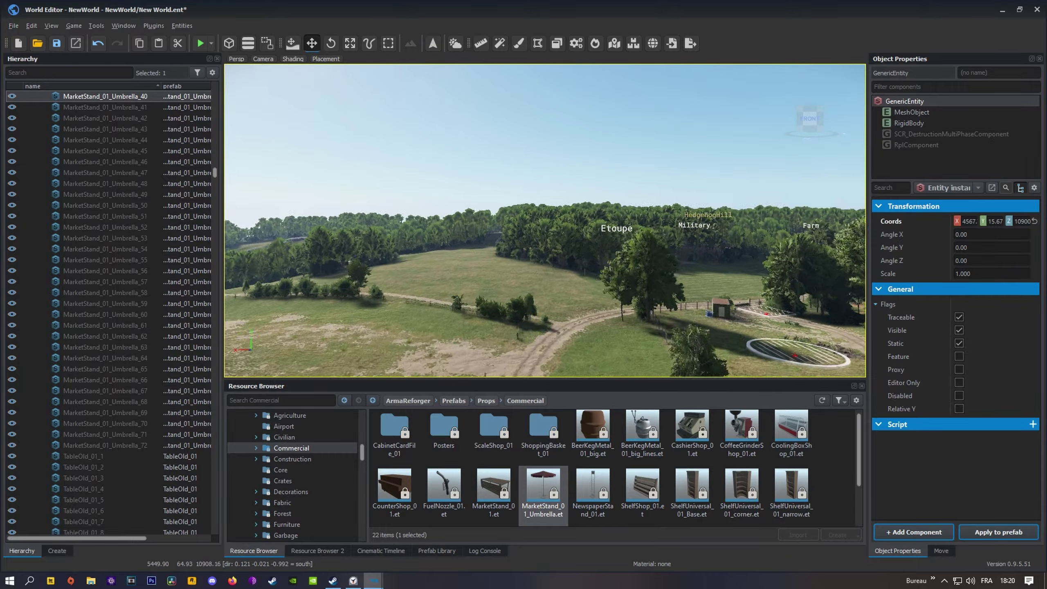
{"action": "key", "text": "w"}
{"action": "right_click_drag", "start_coordinate": [545, 220], "coordinate": [231, 309]}
{"action": "key", "text": "w"}
{"action": "key", "text": "w"}
{"action": "key", "text": "w"}
{"action": "key", "text": "w"}
{"action": "key", "text": "w"}
{"action": "right_click_drag", "start_coordinate": [545, 220], "coordinate": [468, 233]}
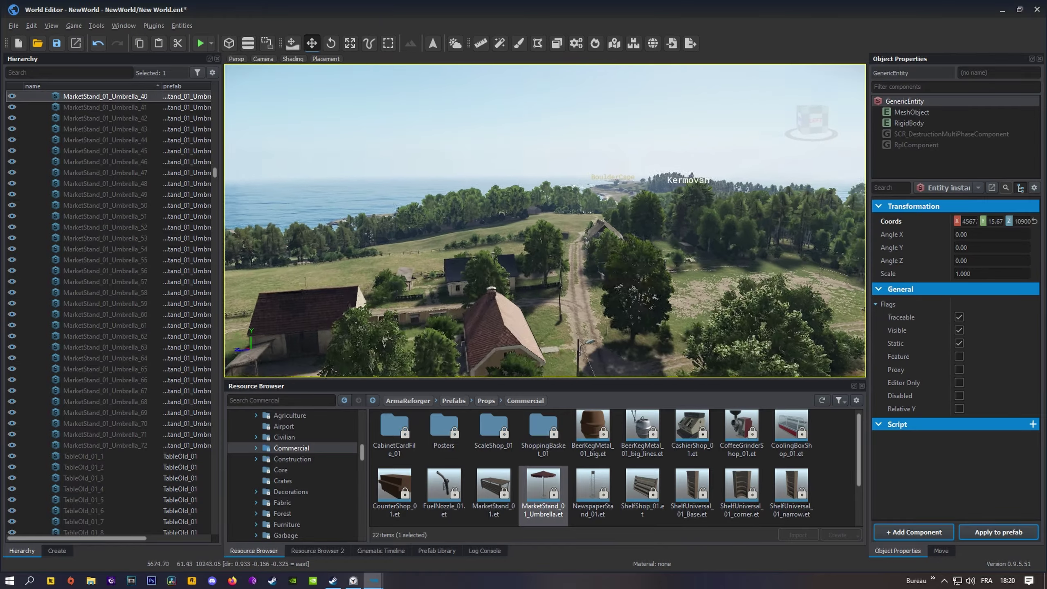
{"action": "key", "text": "w"}
{"action": "right_click_drag", "start_coordinate": [545, 220], "coordinate": [784, 238]}
{"action": "key", "text": "w"}
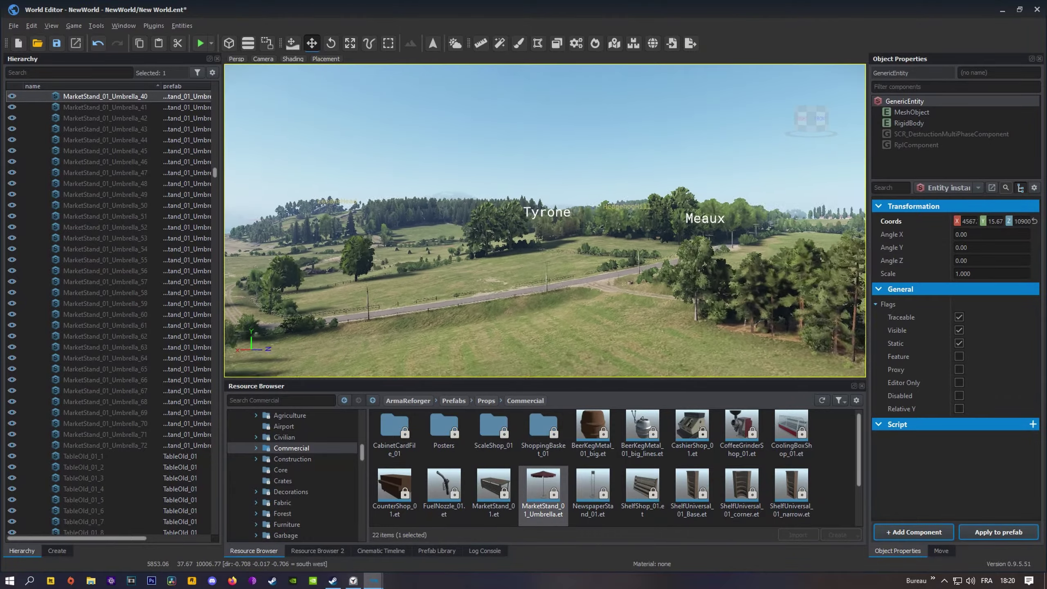
{"action": "key", "text": "w"}
{"action": "right_click_drag", "start_coordinate": [655, 225], "coordinate": [573, 250]}
{"action": "key", "text": "w"}
{"action": "key", "text": "w"}
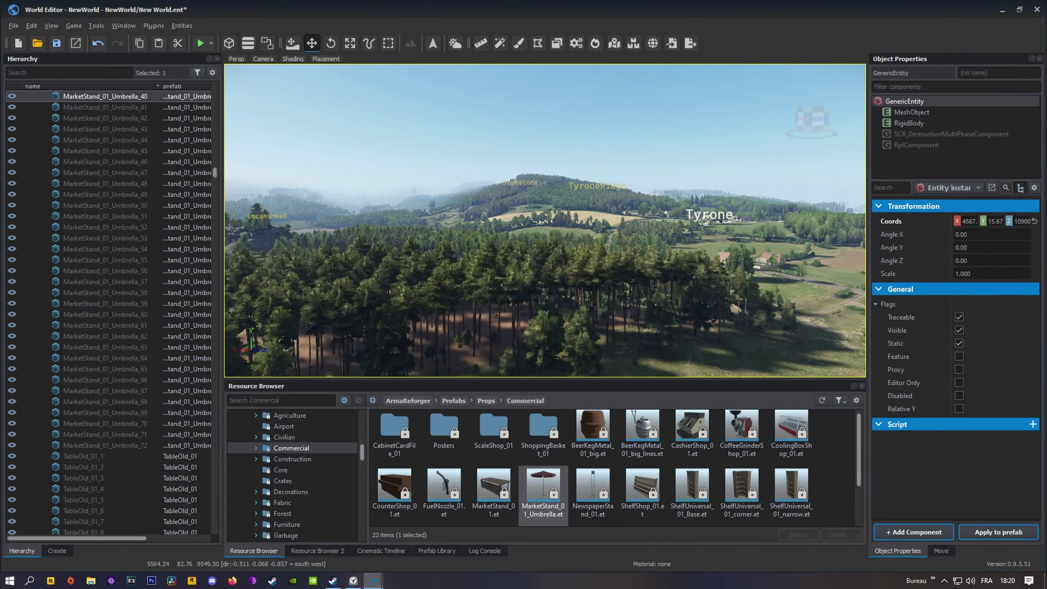
{"action": "key", "text": "w"}
{"action": "right_click_drag", "start_coordinate": [545, 220], "coordinate": [577, 225]}
{"action": "key", "text": "w"}
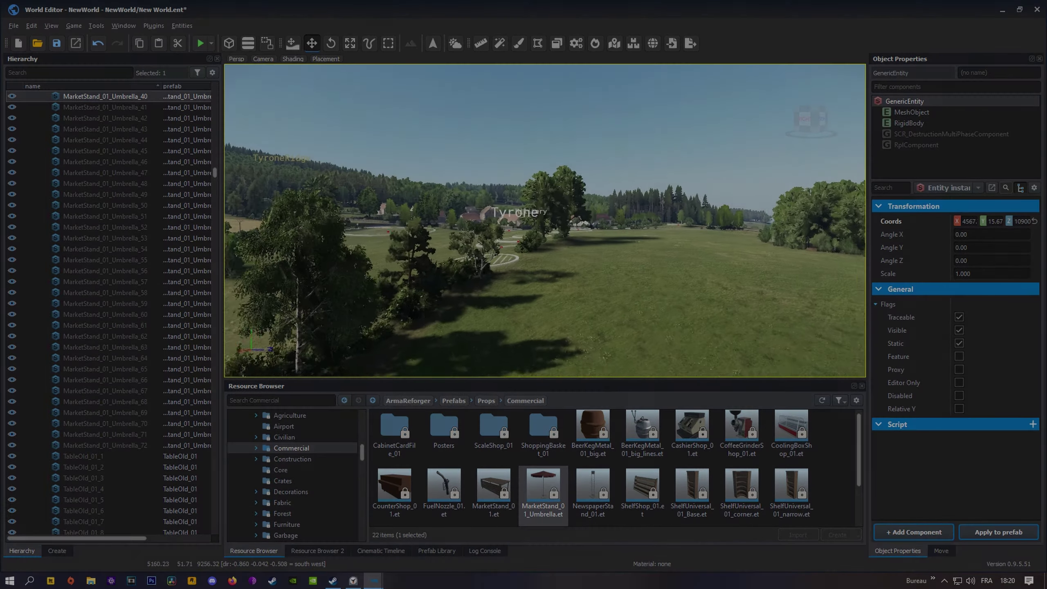
{"action": "key", "text": "w"}
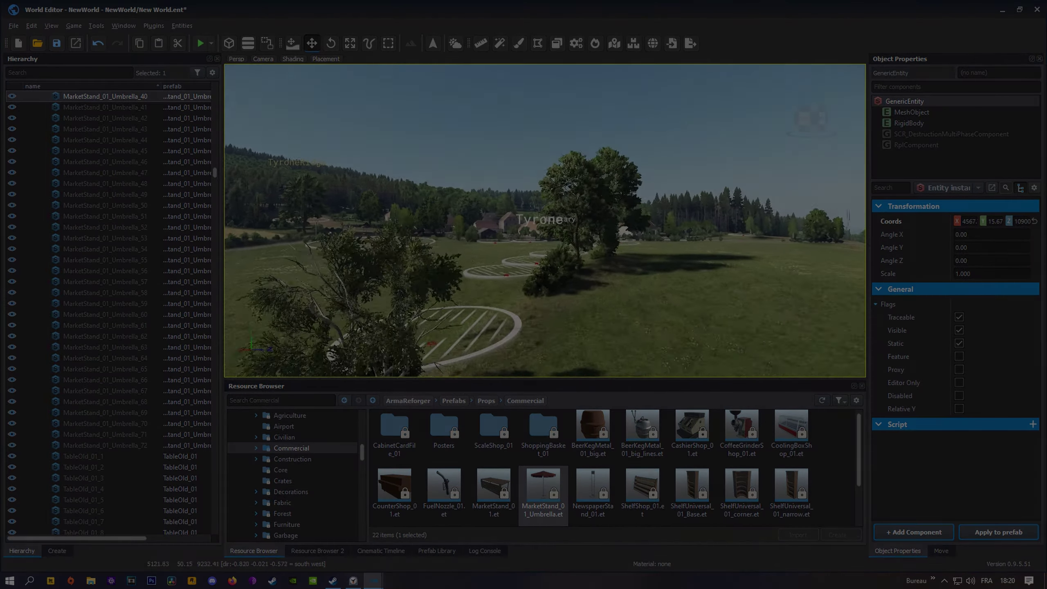